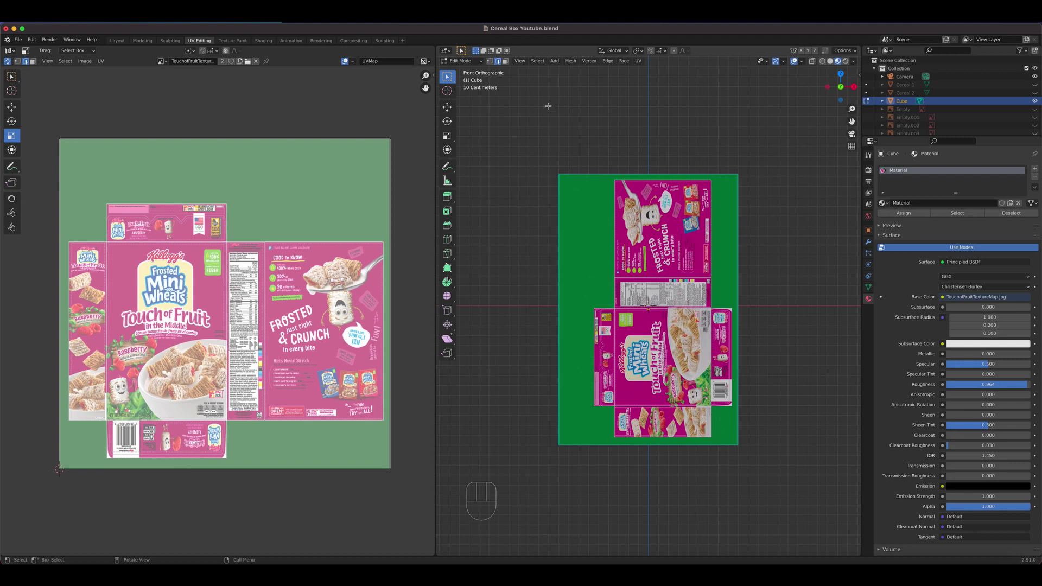
Project the box's front face from the front view and move its UVs onto the front cover artwork
left_click(652, 290)
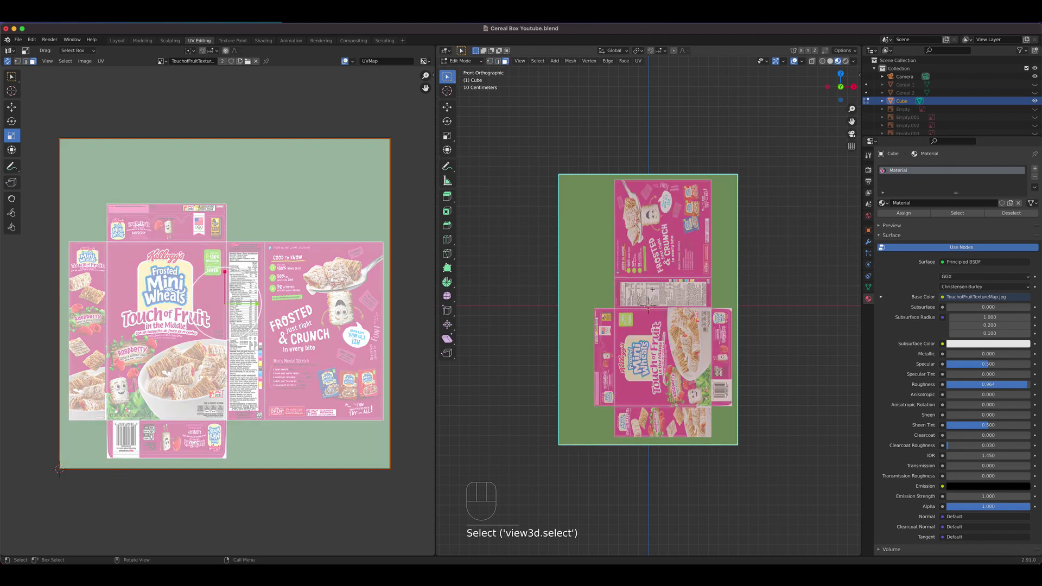
key("u")
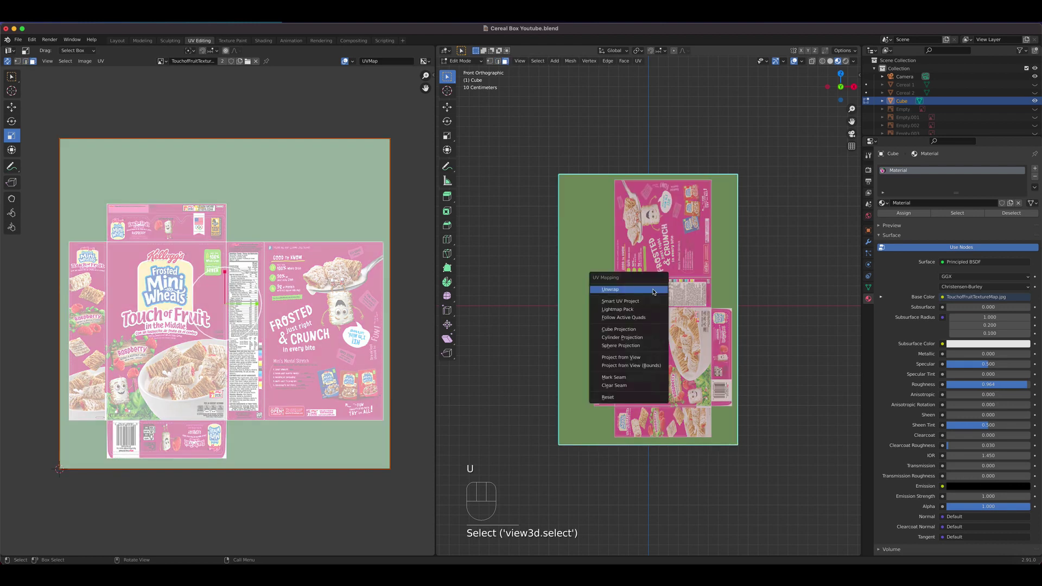
left_click(641, 357)
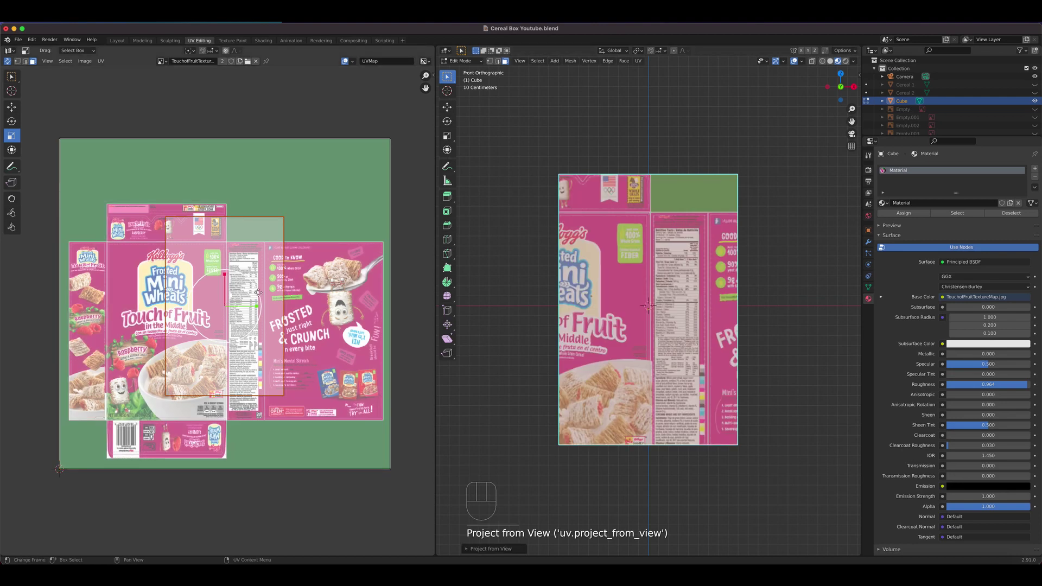
key("g")
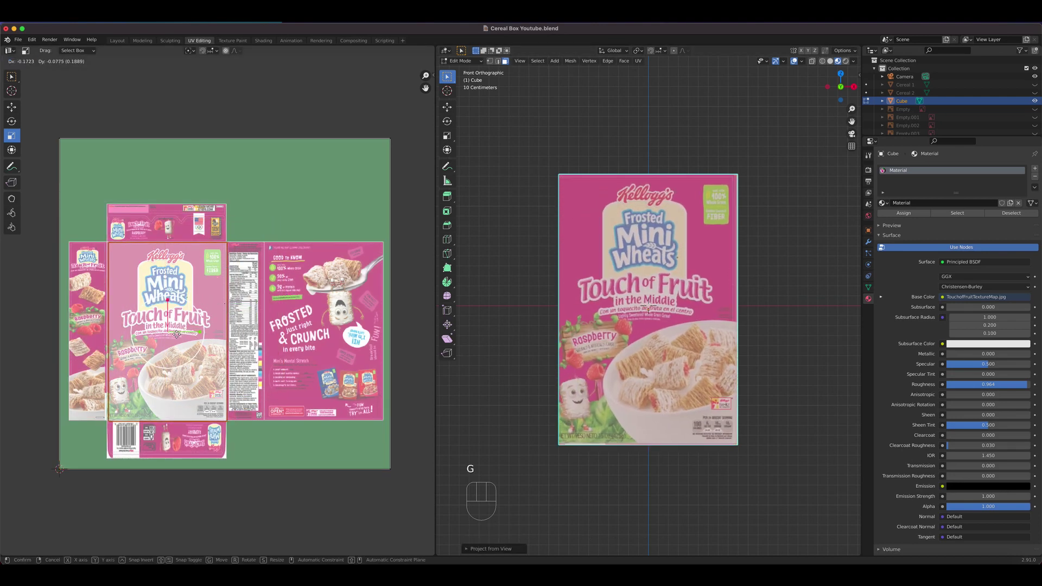
left_click(175, 334)
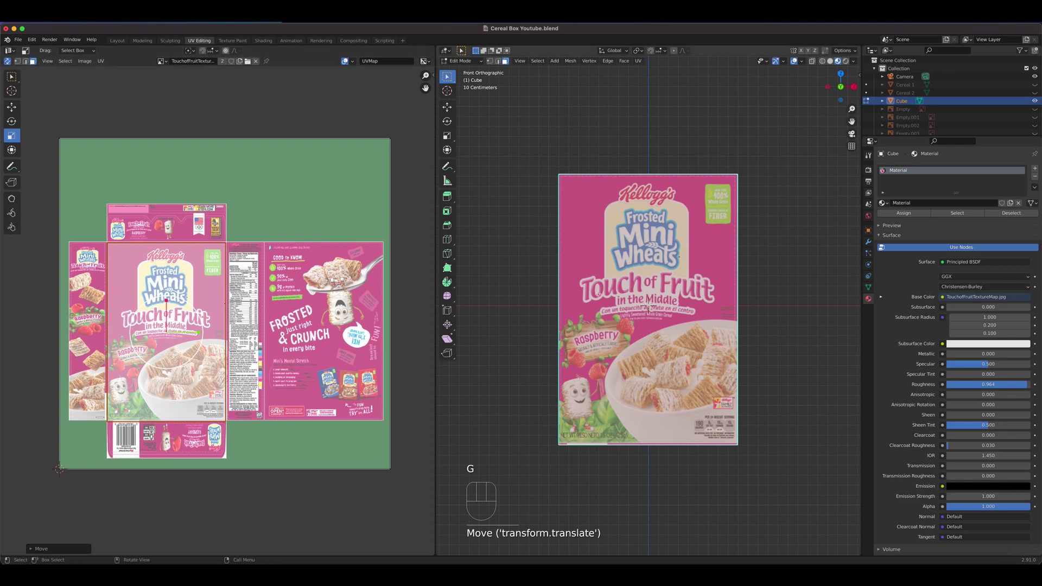
Project the box's back face from the back view and align its UVs with the "Frosted & Crunch" back panel artwork
key("ctrl+KP_1")
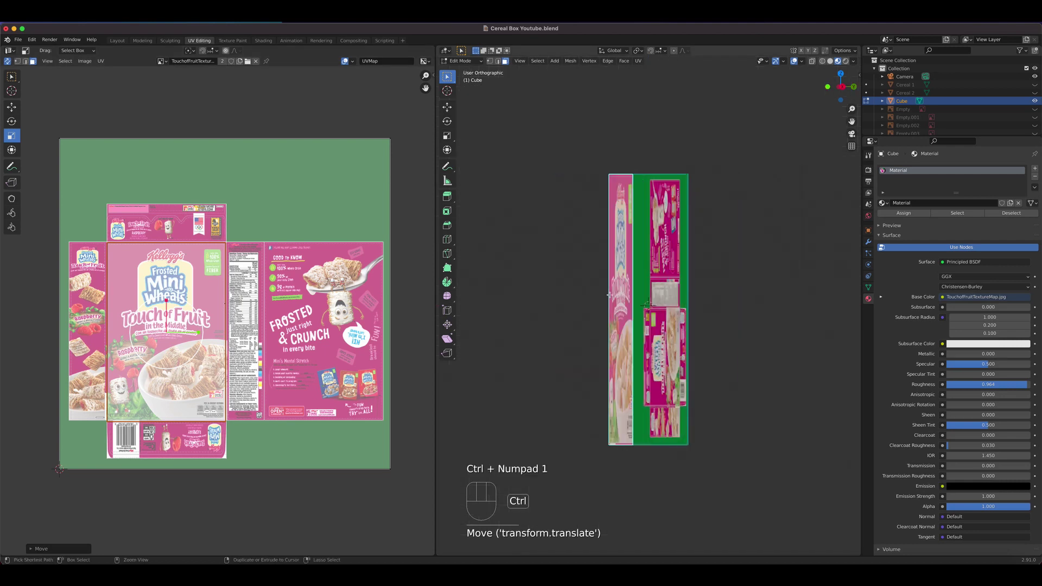
left_click(616, 282)
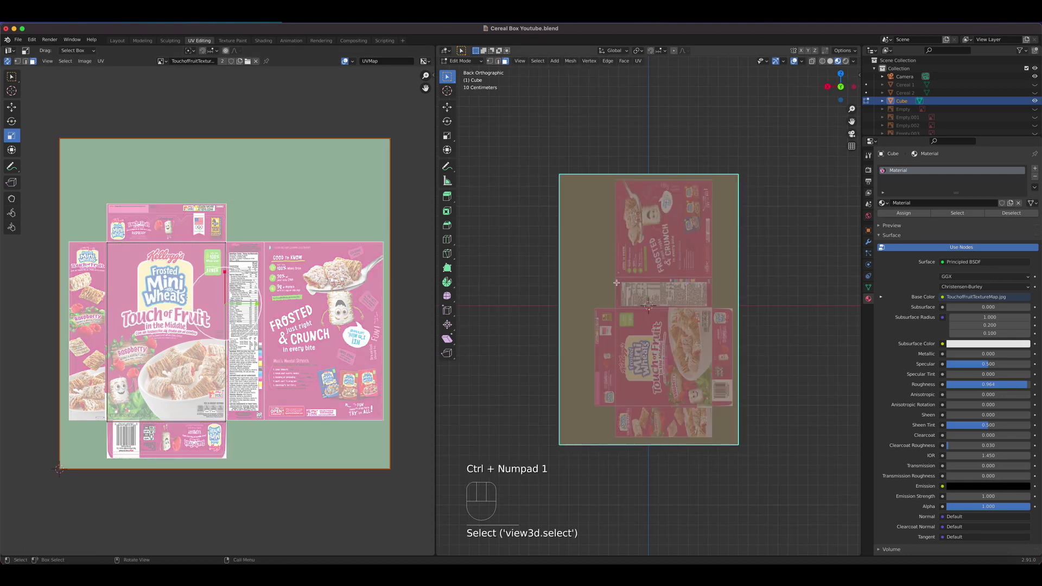
key("u")
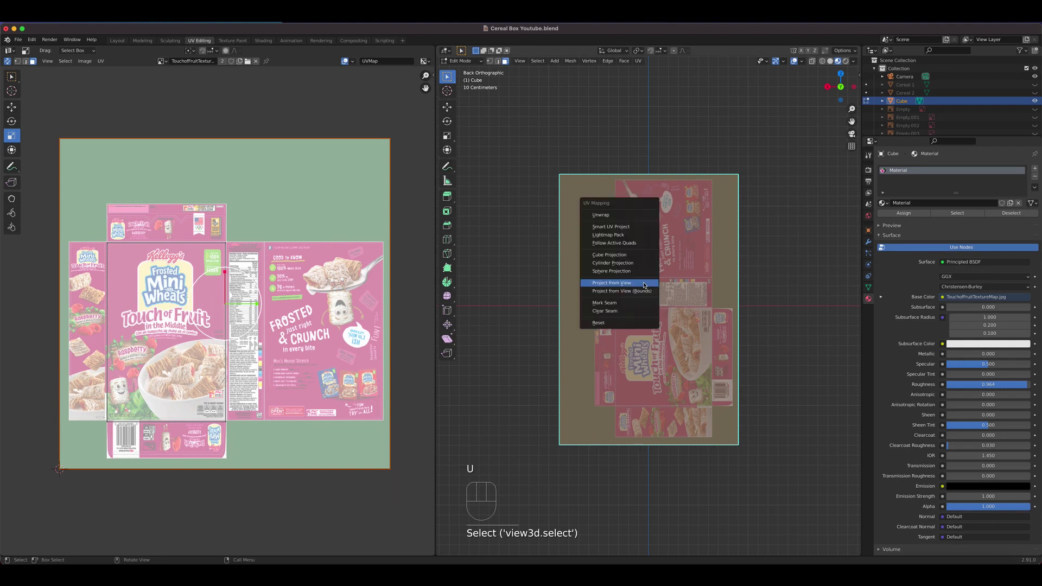
left_click(643, 283)
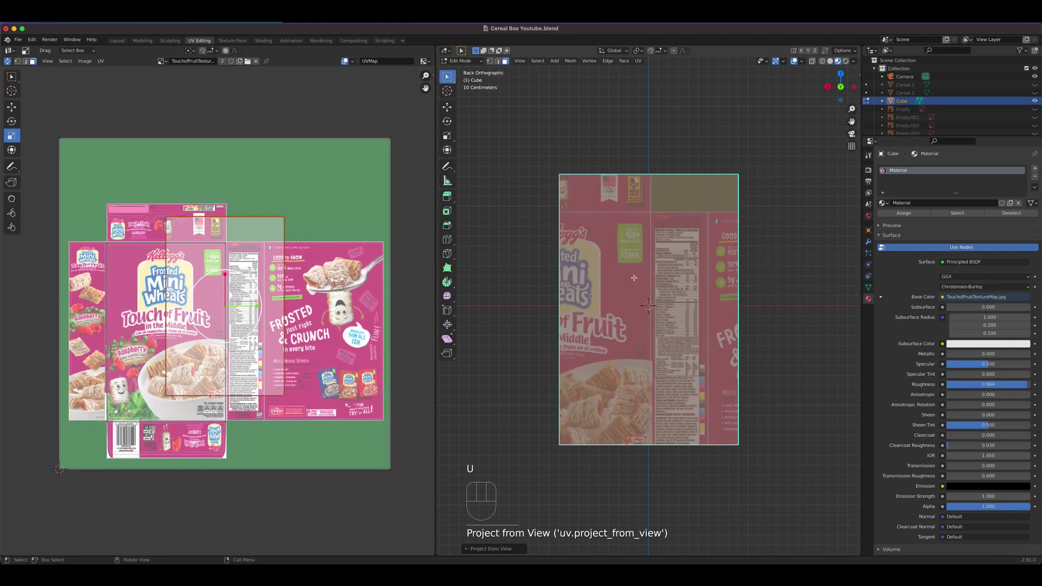
key("g")
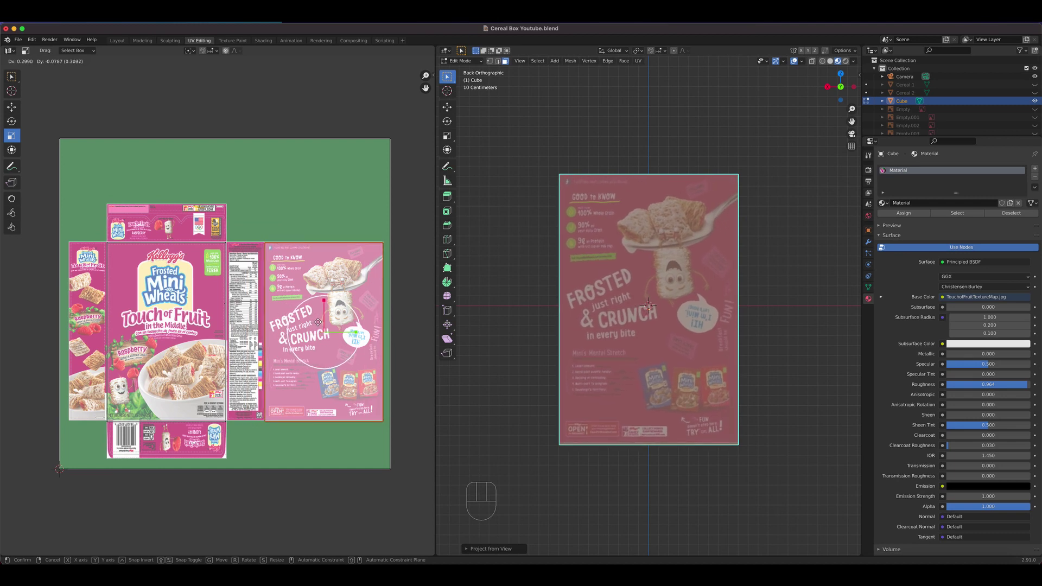
left_click(317, 322)
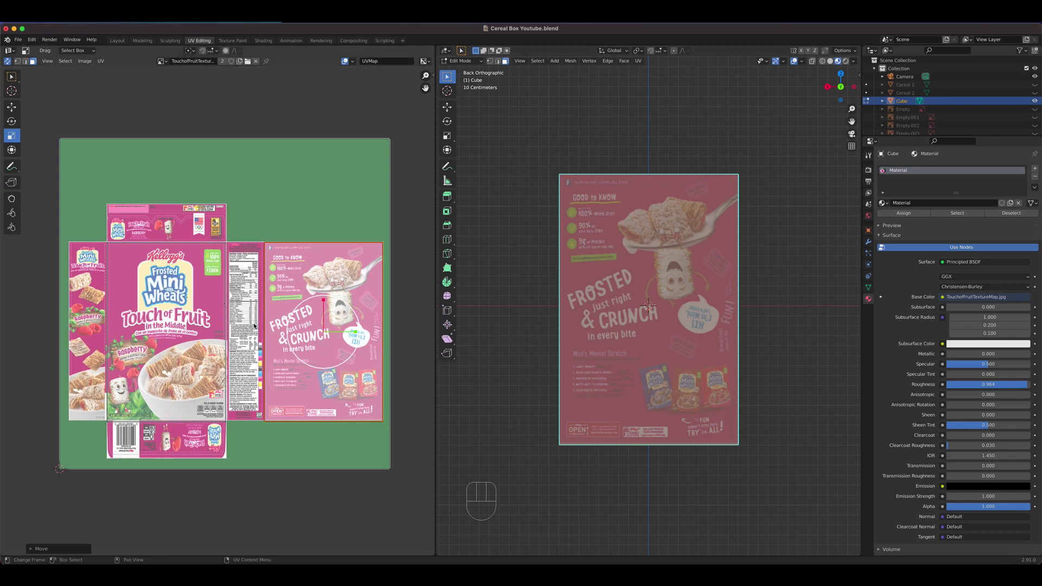
Project the box's right side face from the right view and move its UVs onto the nutrition facts panel
key("KP_3")
left_click(658, 303)
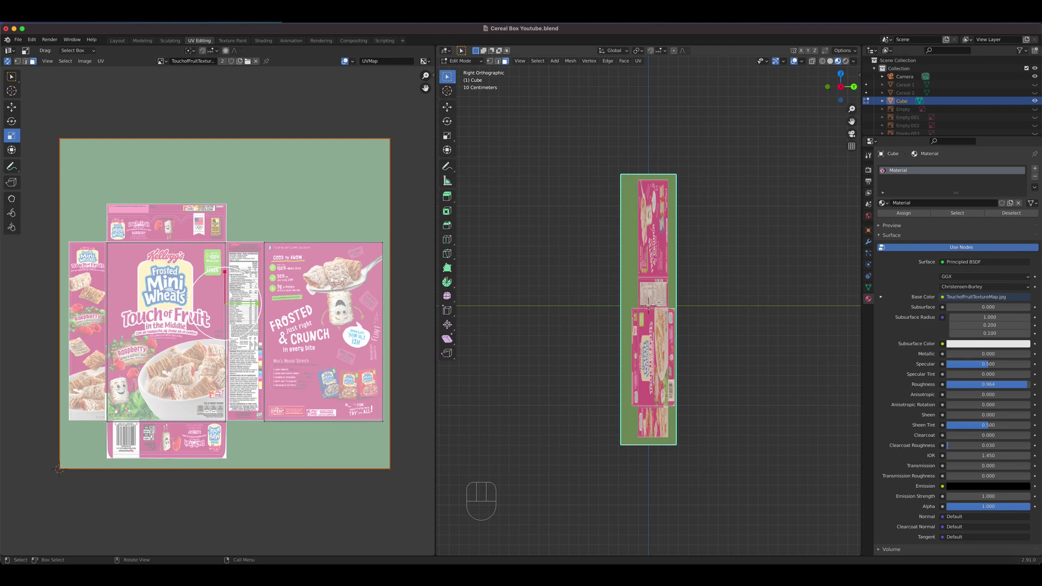
key("u")
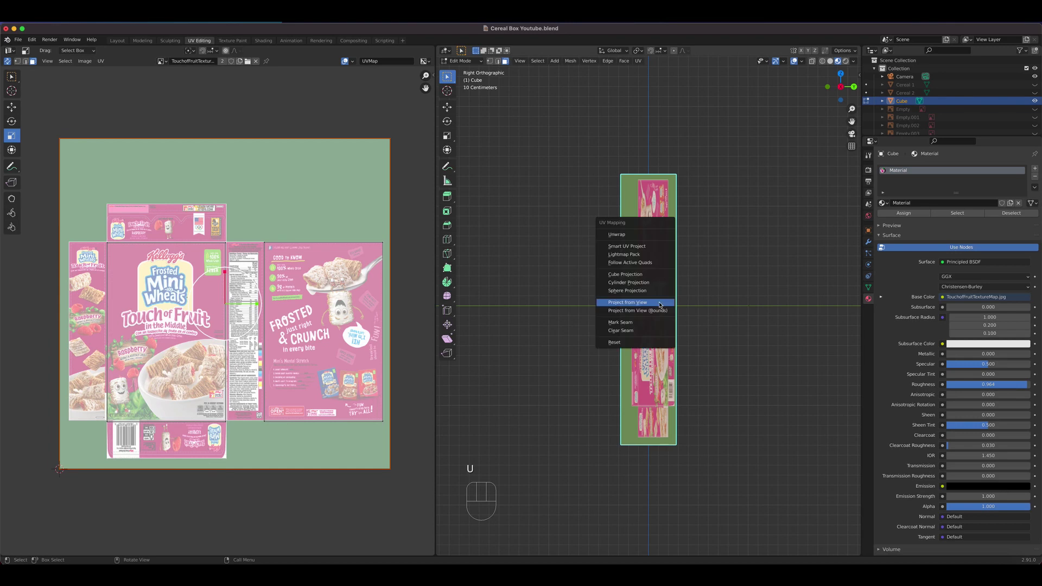
left_click(659, 303)
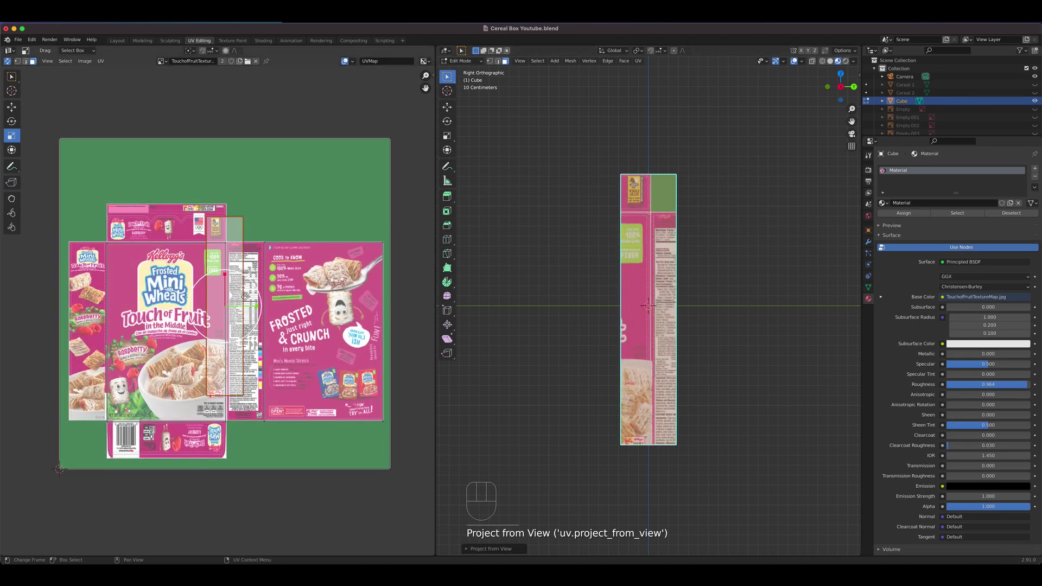
key("g")
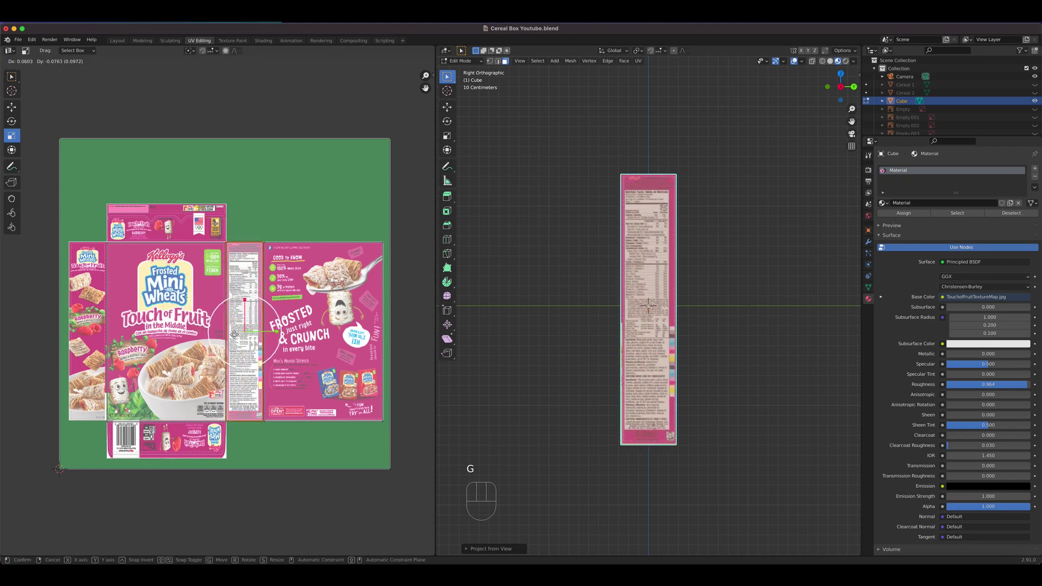
left_click(234, 334)
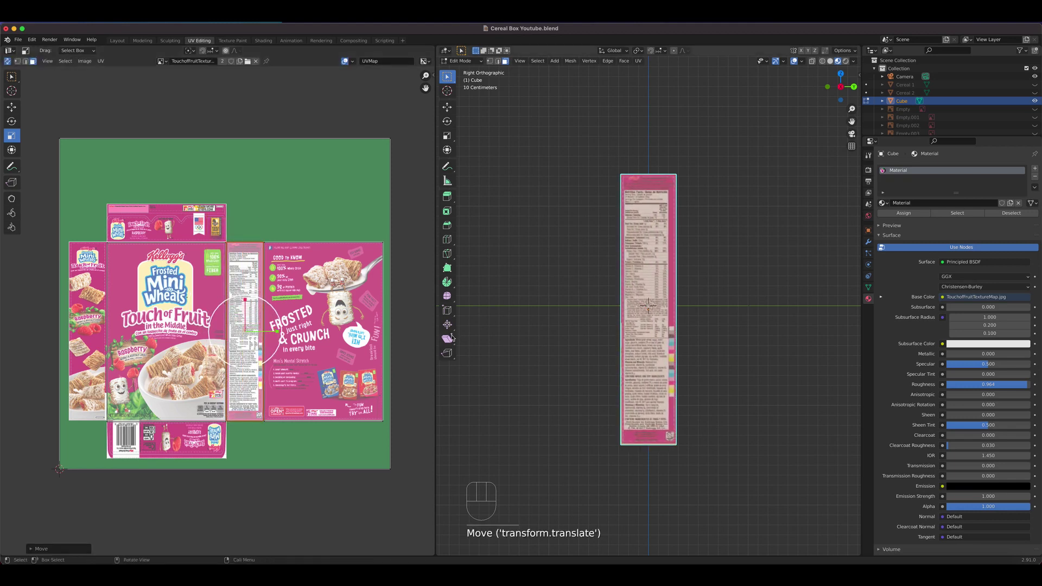
Project the box's left side face from the left view and move its UVs onto the narrow side panel beside the front cover
middle_click_drag(588, 310, 755, 327)
left_click(618, 299)
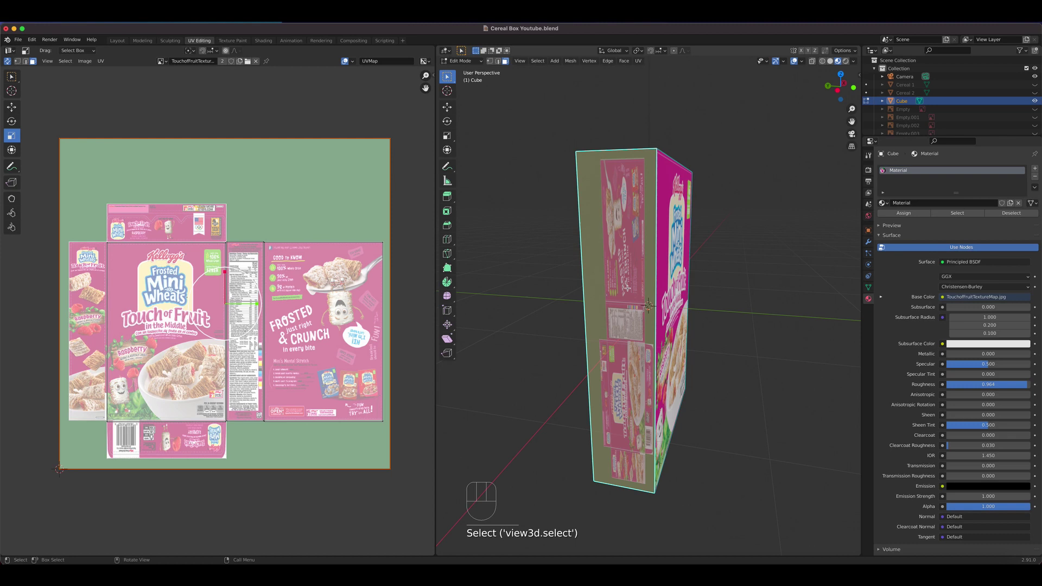
key("ctrl+KP_3")
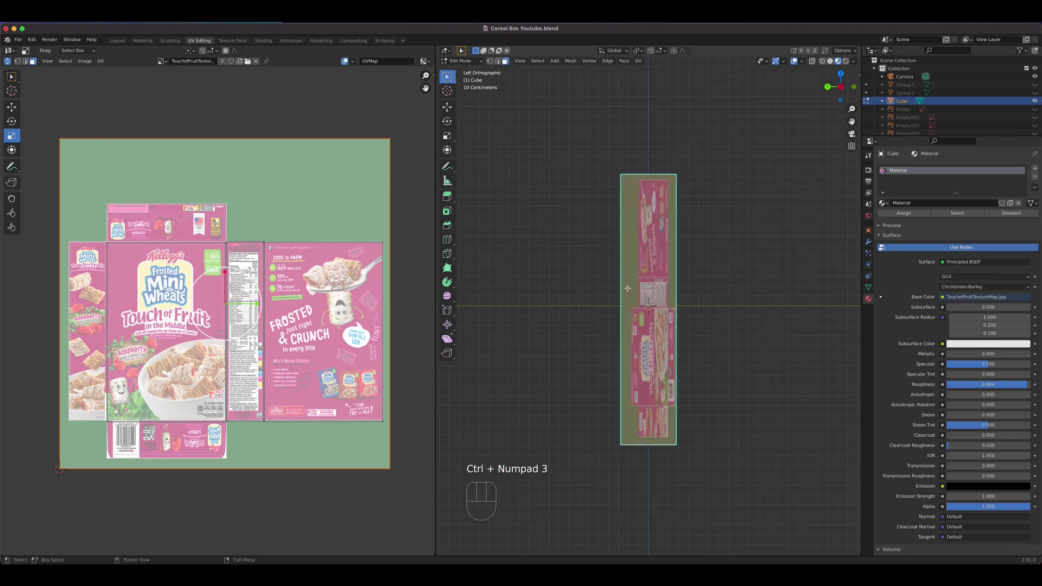
key("u")
left_click(663, 291)
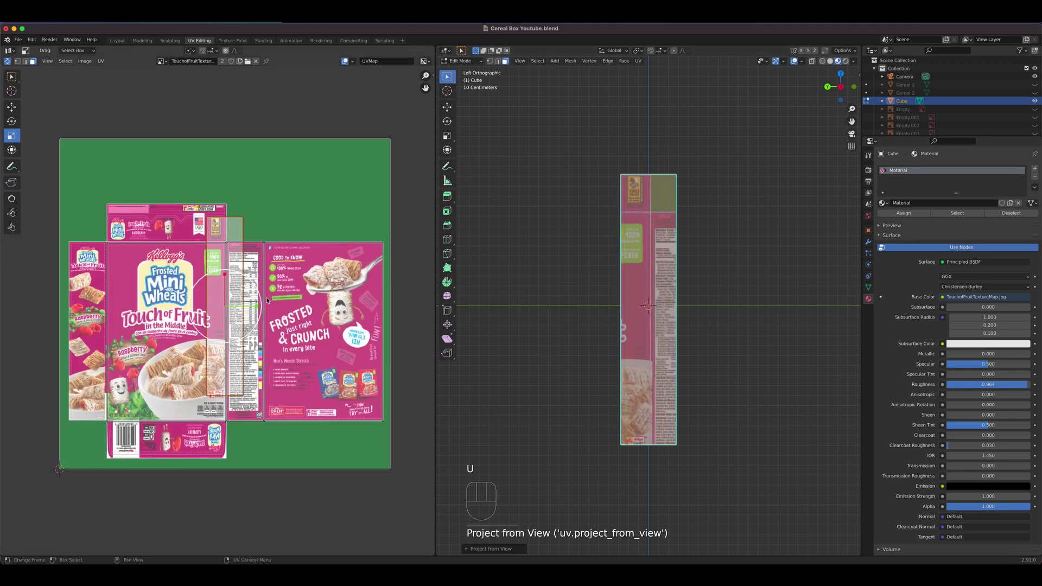
key("g")
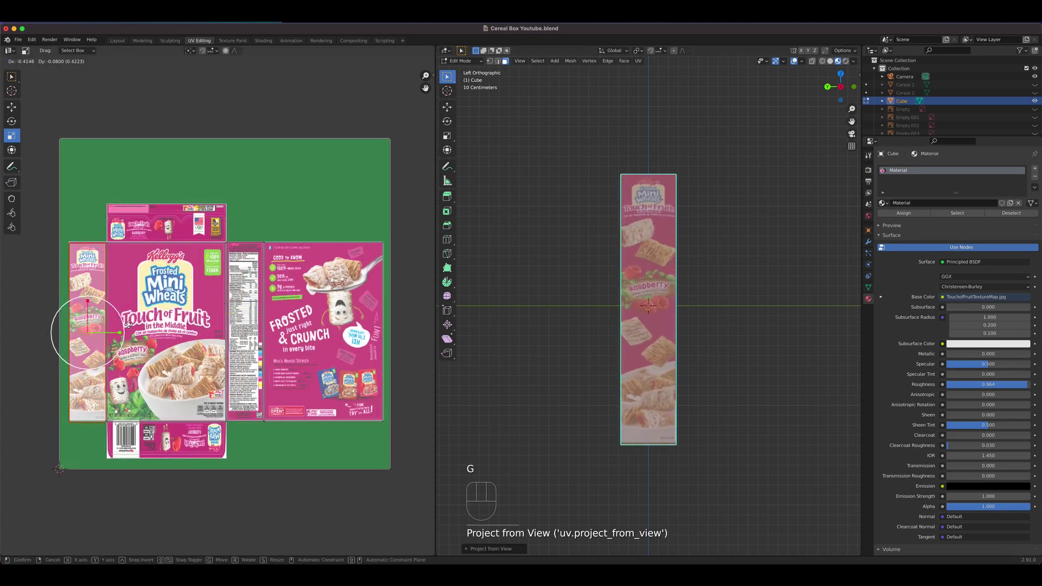
left_click(130, 325)
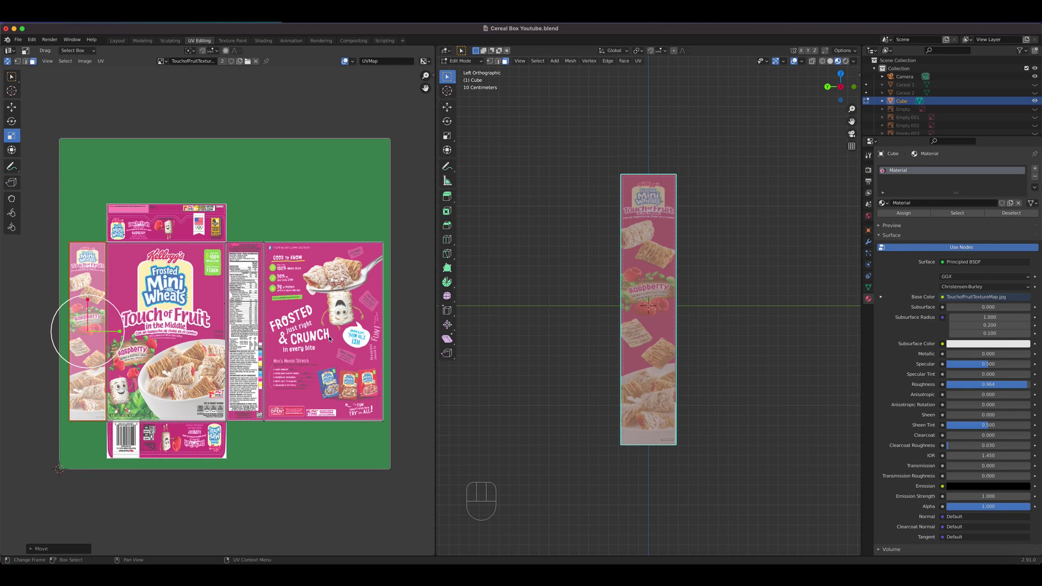
Project the box's top face from the top view and move its UVs onto the flap artwork above the front cover
middle_click_drag(665, 271, 628, 331)
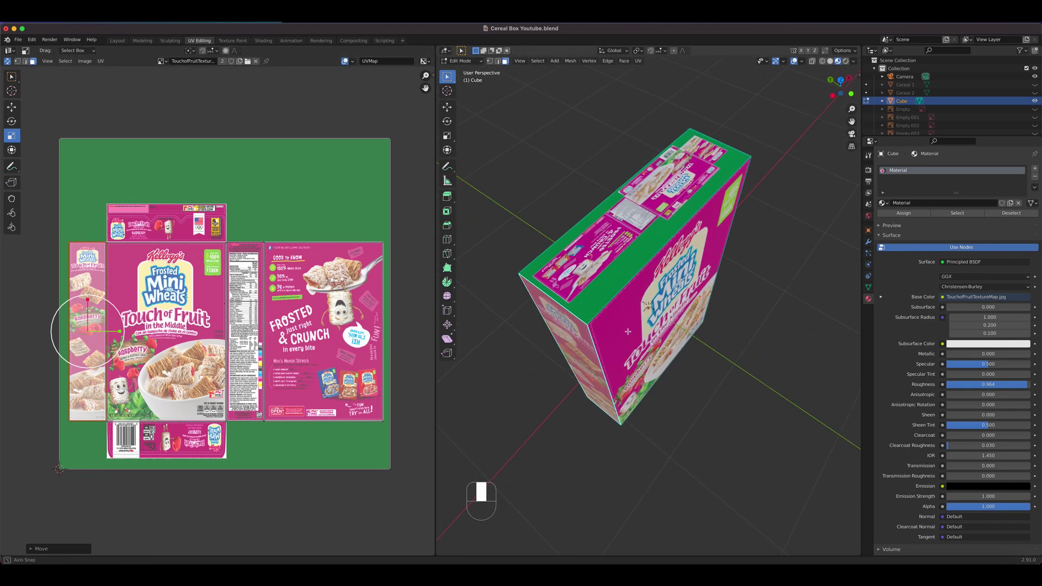
left_click(643, 237)
key("KP_7")
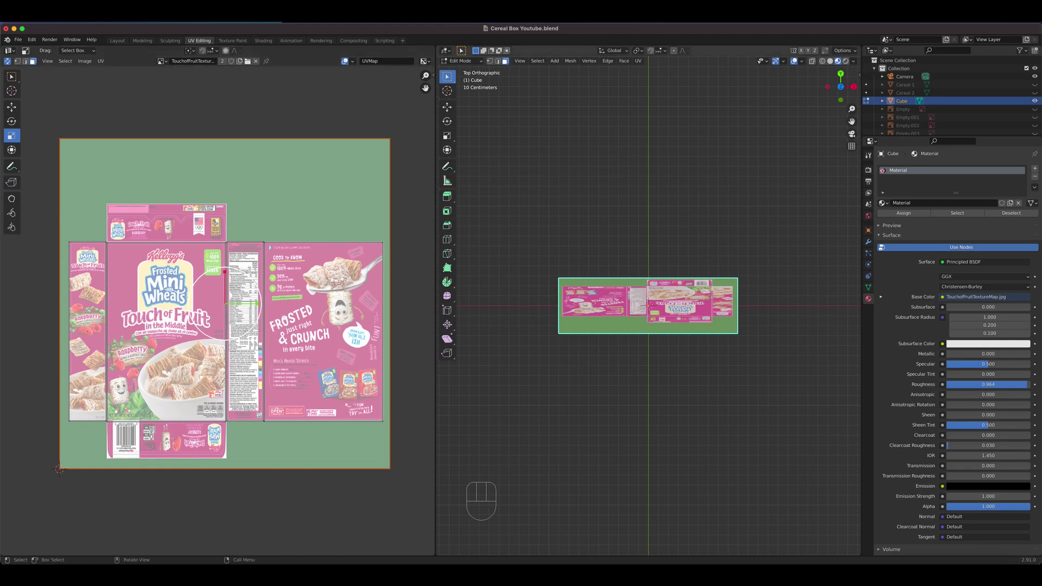
key("u")
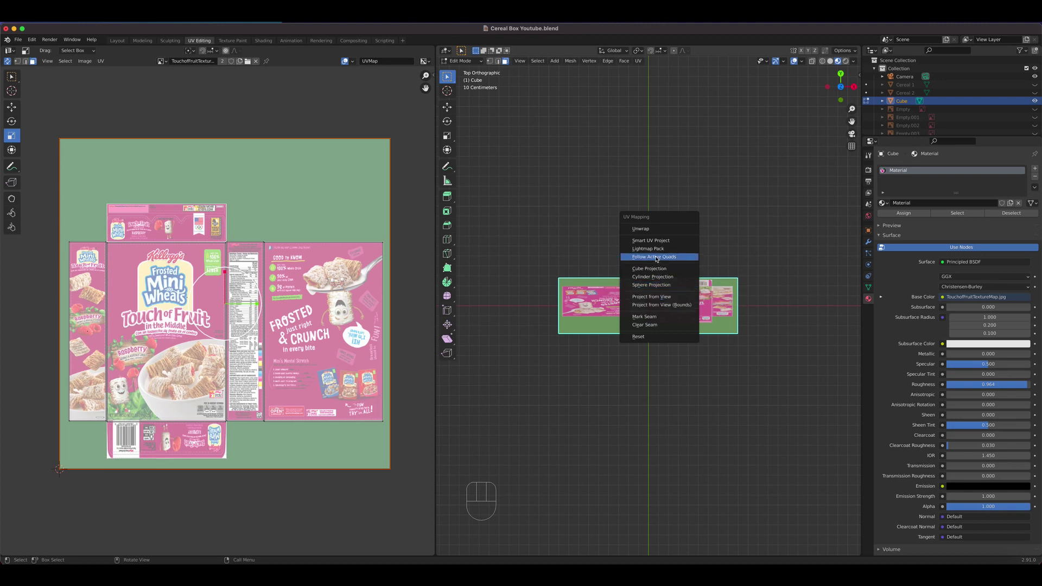
left_click(661, 300)
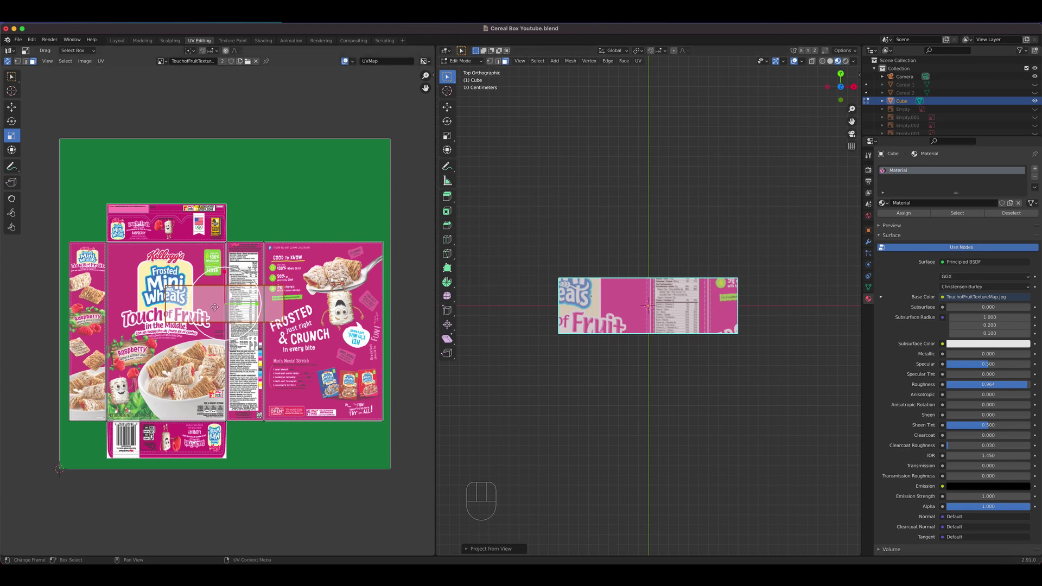
key("g")
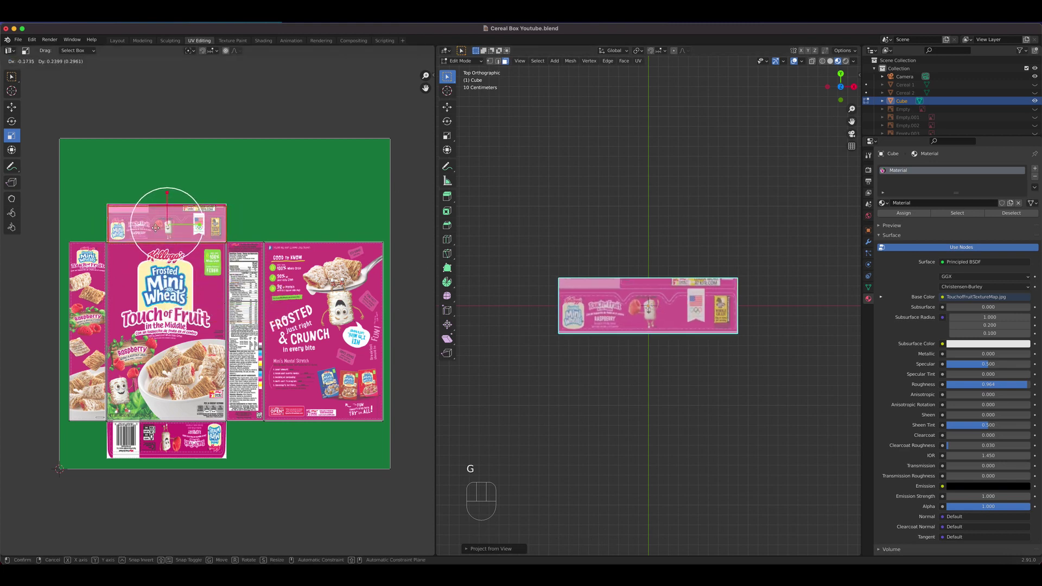
left_click(155, 226)
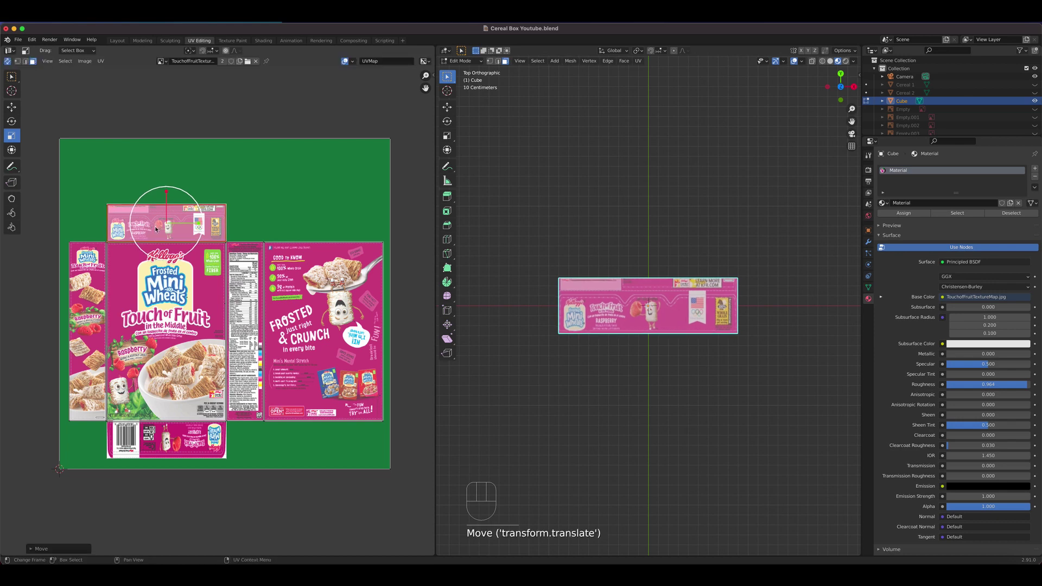
Project the box's bottom face from the bottom view and move its UVs onto the barcode flap below the front cover
middle_click_drag(629, 348, 632, 275)
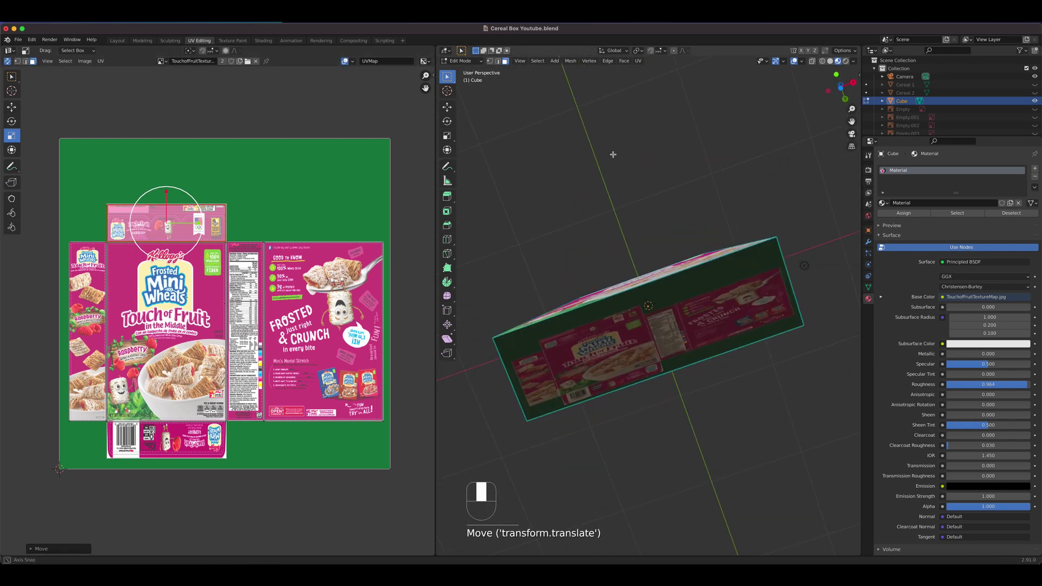
left_click(668, 327)
key("ctrl+KP_7")
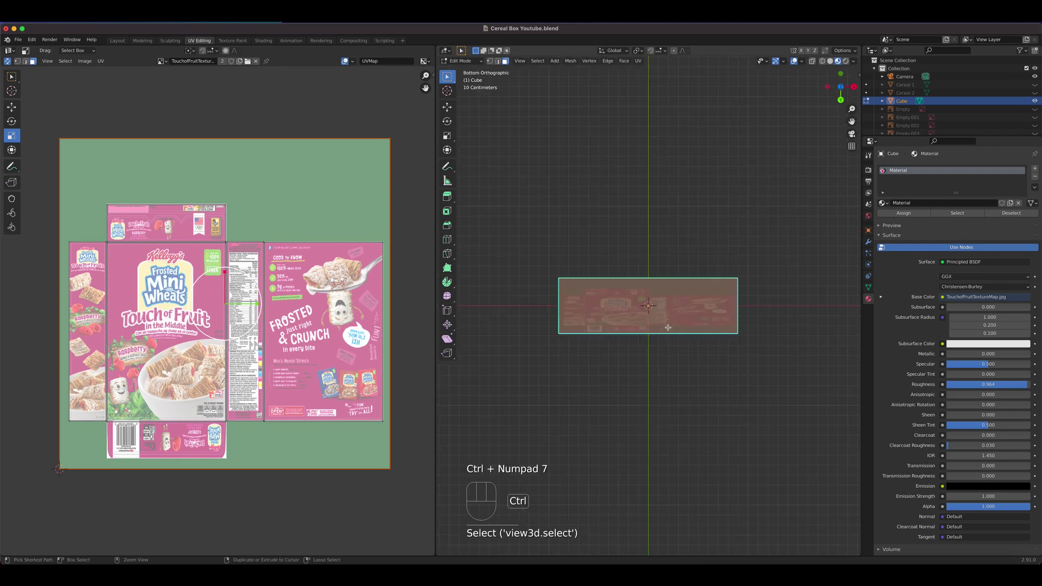
key("u")
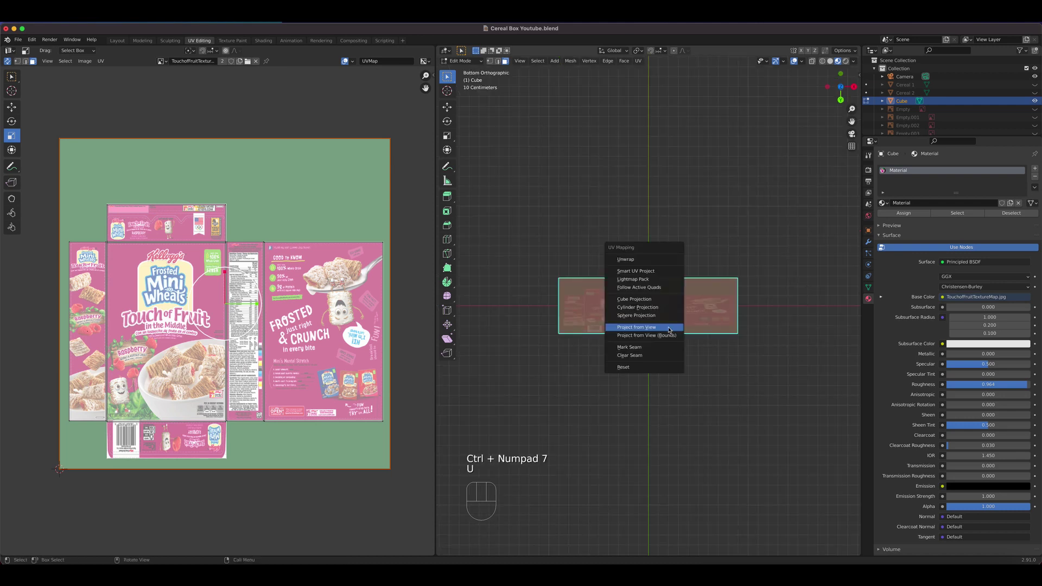
left_click(669, 328)
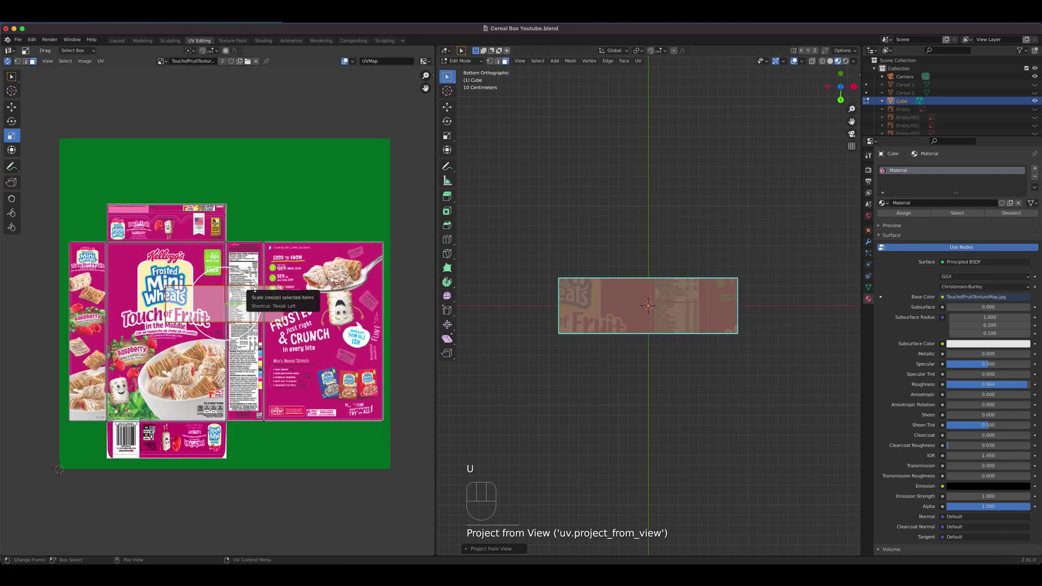
key("g")
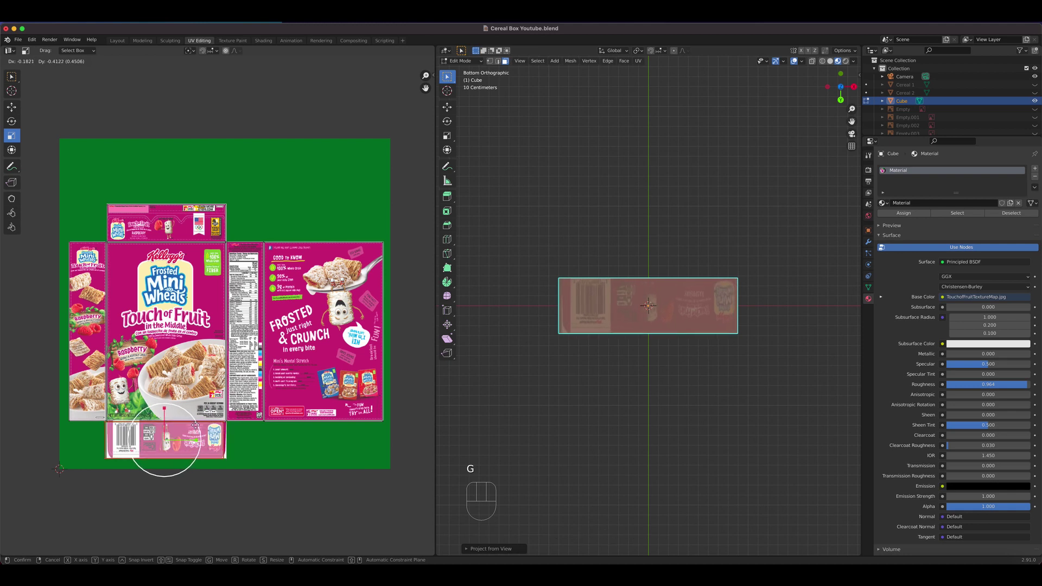
left_click(198, 425)
Hide the textured cereal box object Cube and switch to the Modeling workspace
middle_click_drag(732, 250, 651, 352)
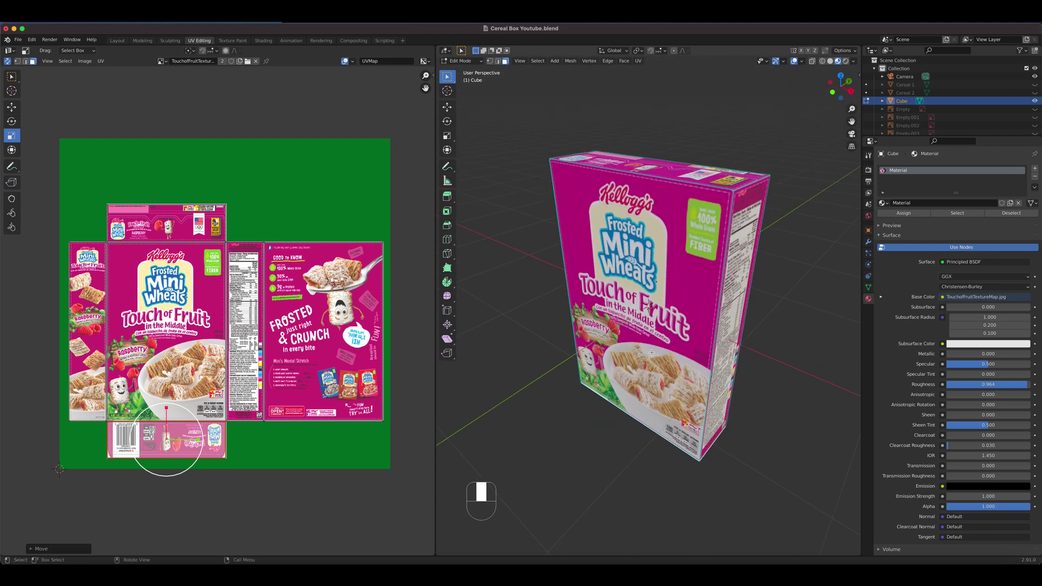
left_click(1035, 102)
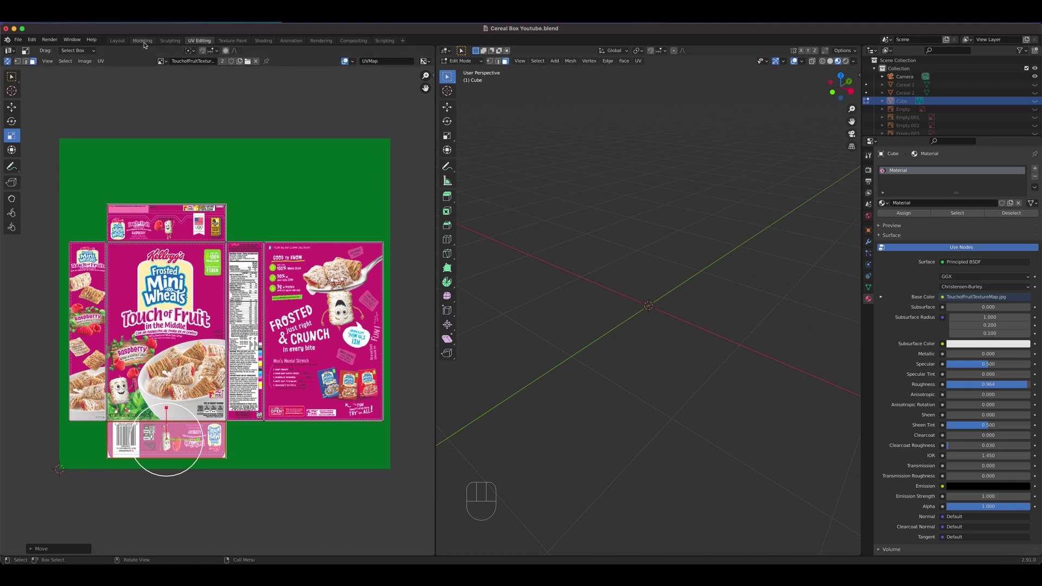
left_click(143, 40)
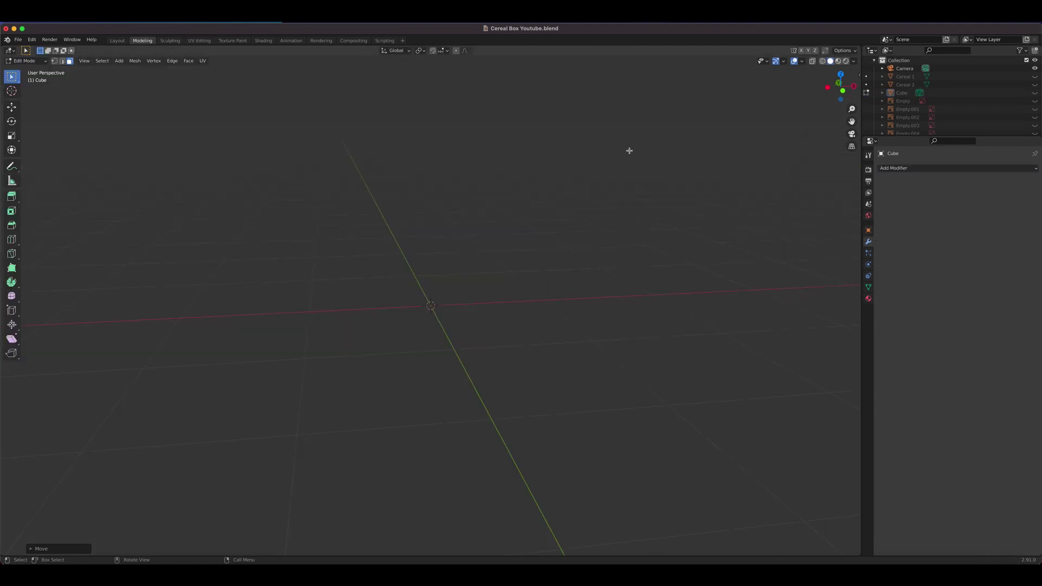
Find and show the Mr. T box reference image Empty.003, leaving the other reference images hidden, and view it from the front
left_click(1035, 109)
left_click(1034, 117)
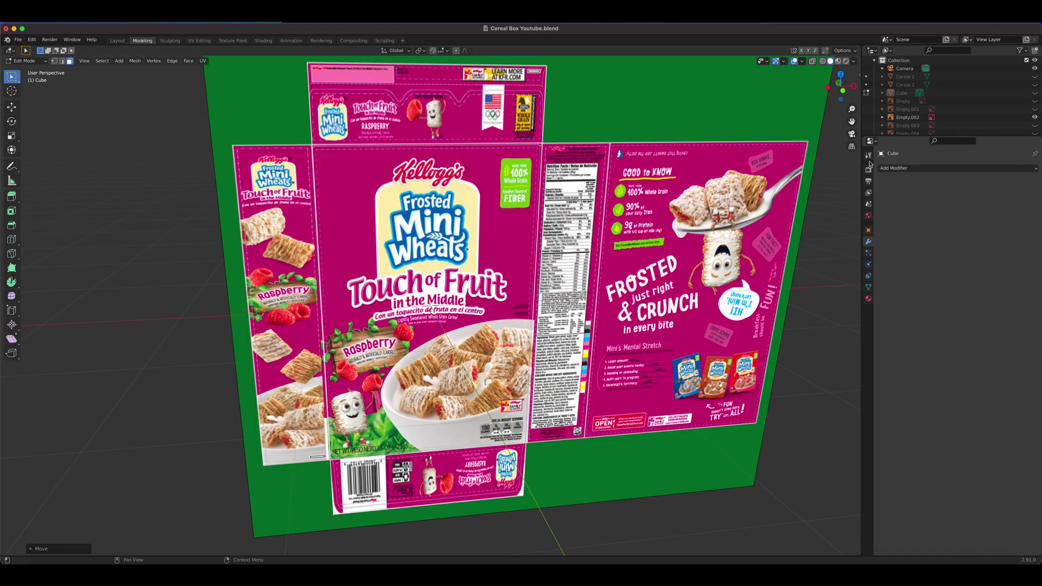
left_click(1035, 118)
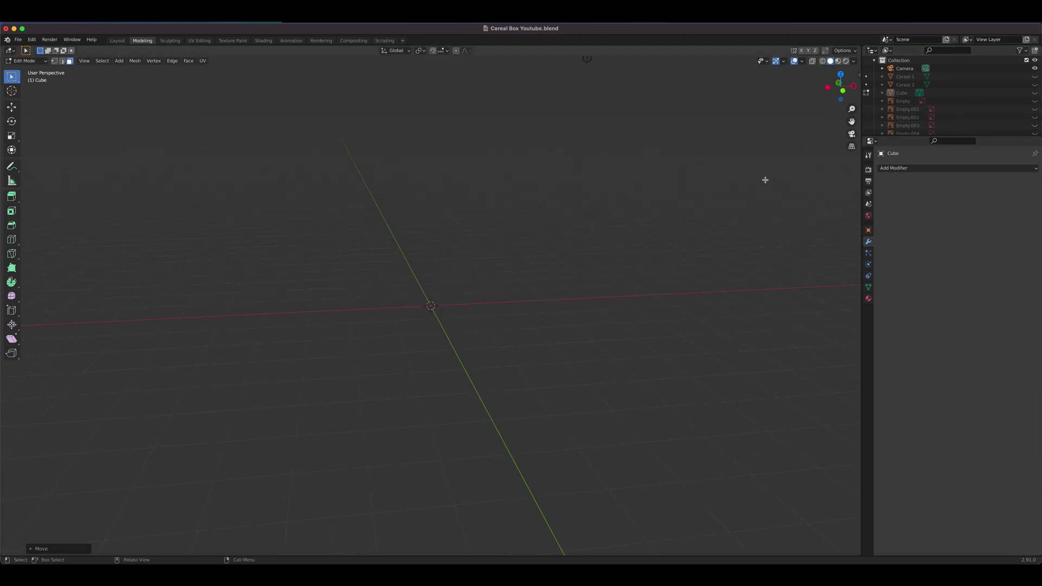
left_click(1035, 125)
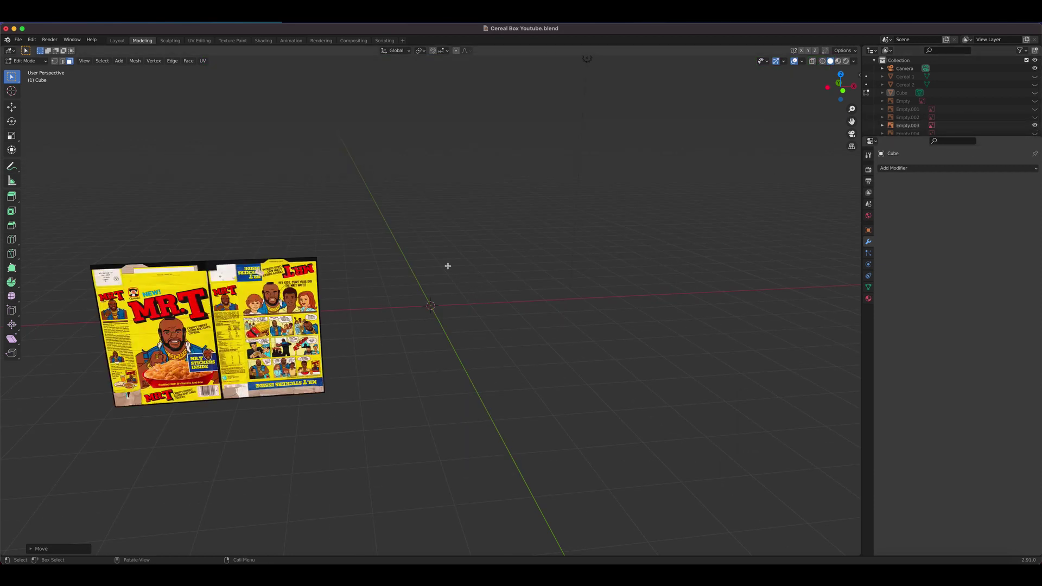
key("KP_1")
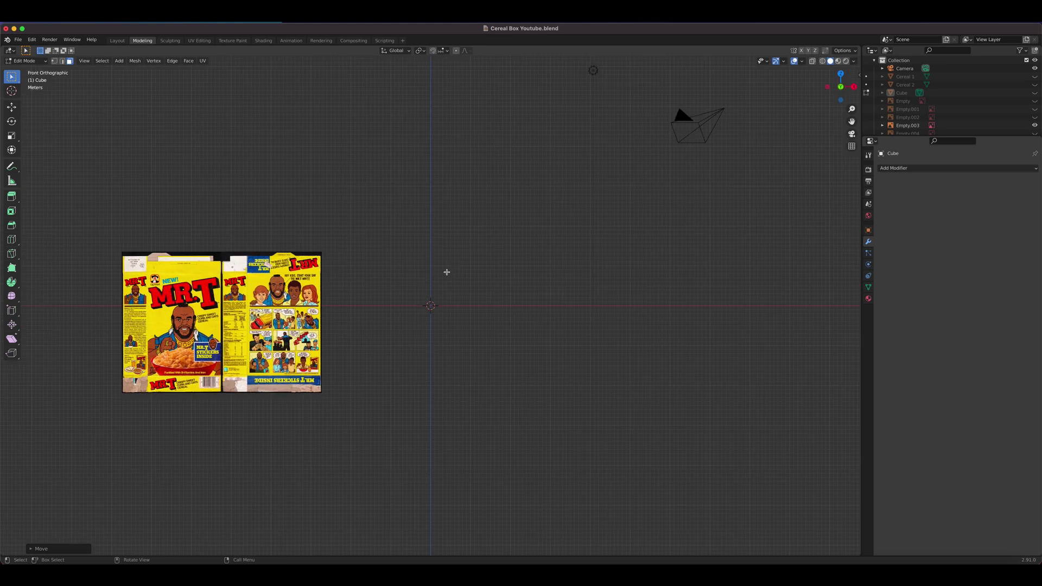
Switch to Object Mode and add a new cube at the world origin
key("shift+a")
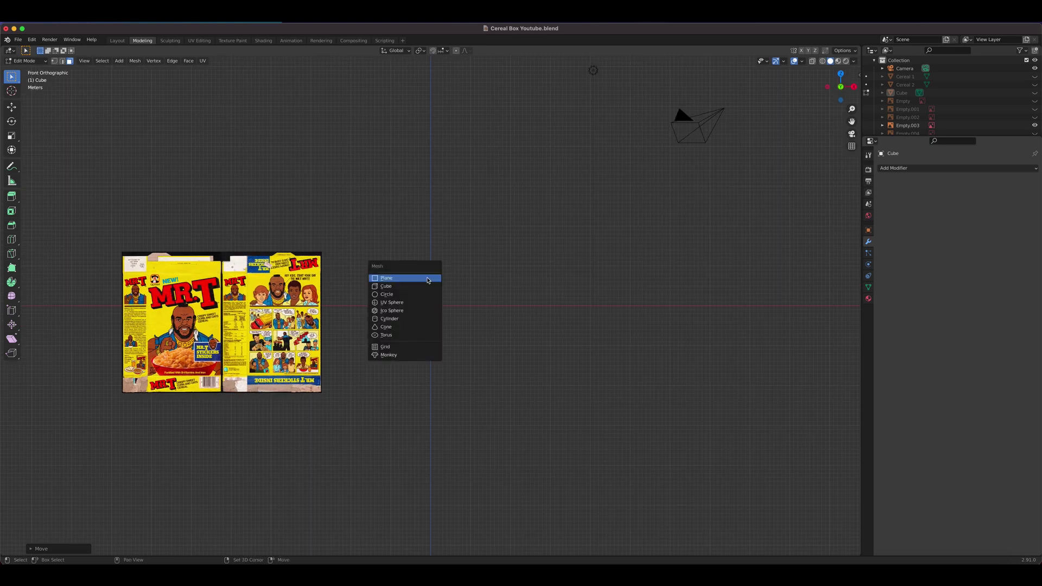
left_click(26, 62)
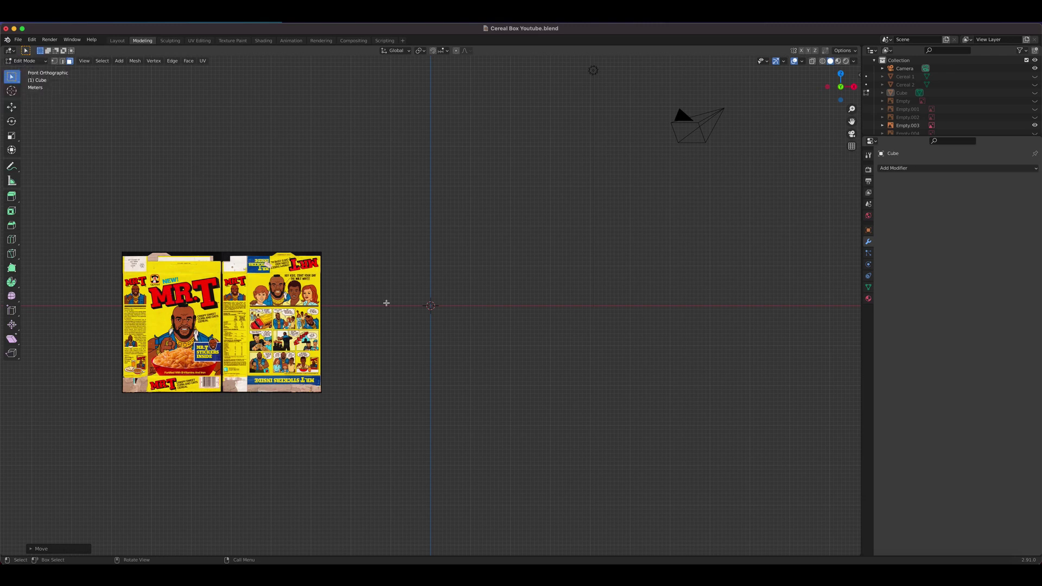
key("shift+a")
left_click(24, 62)
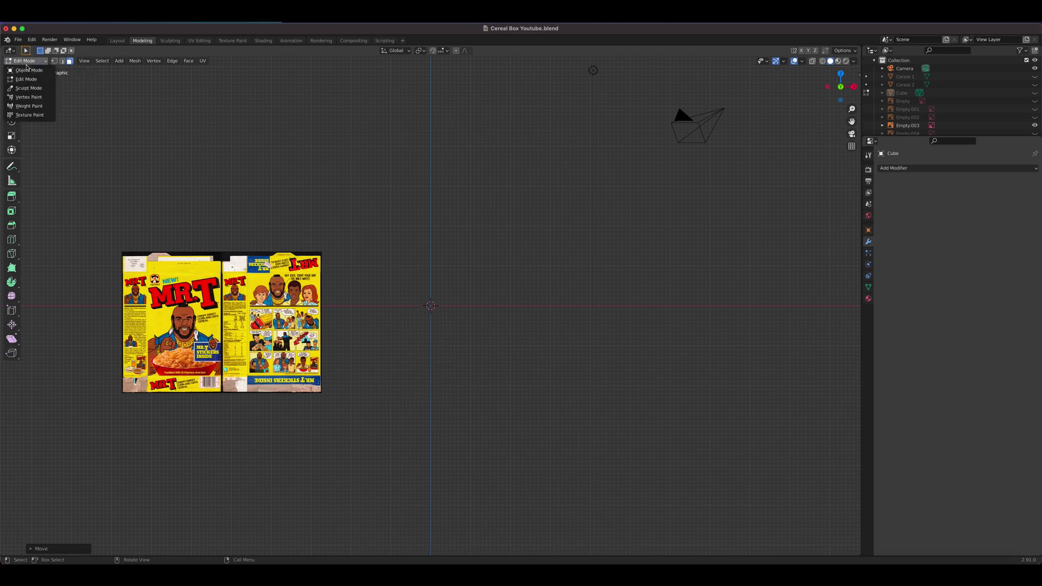
left_click(28, 71)
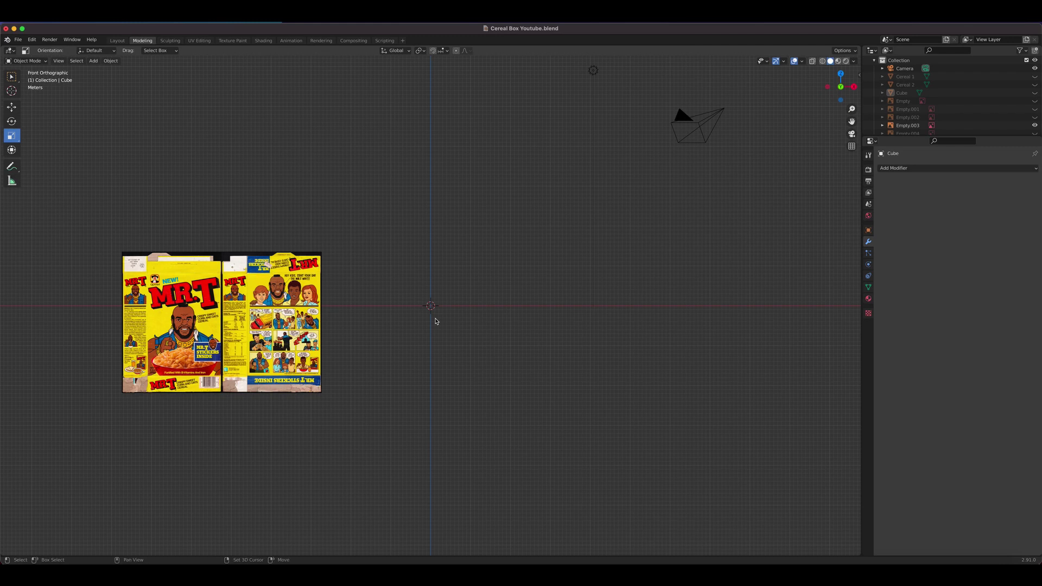
key("shift+a")
mouse_move(435, 321)
left_click(472, 326)
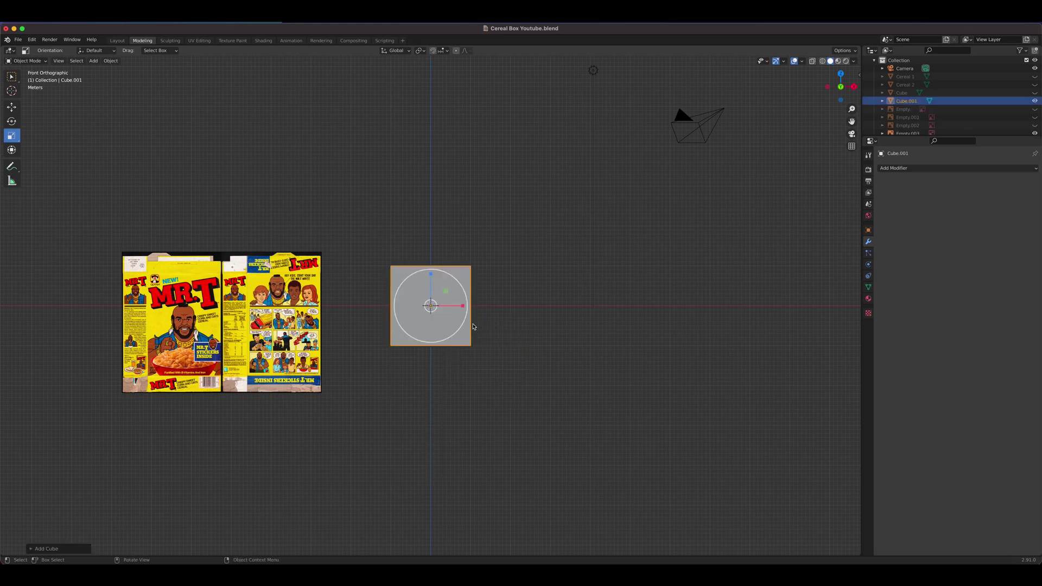
Move the Mr. T reference image so its front cover lies behind the new cube
left_click(305, 297)
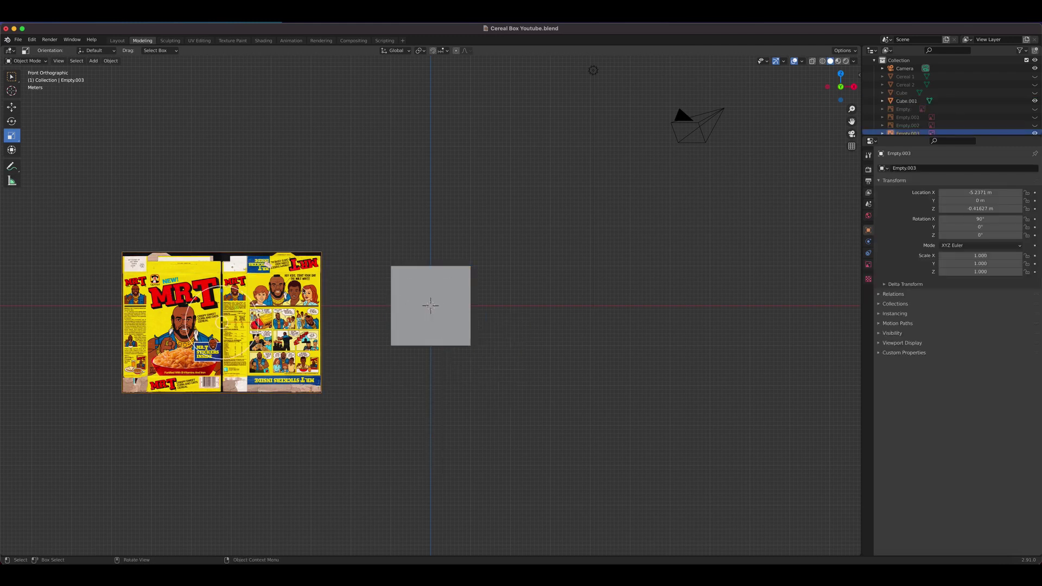
scroll(253, 308, "up", 3)
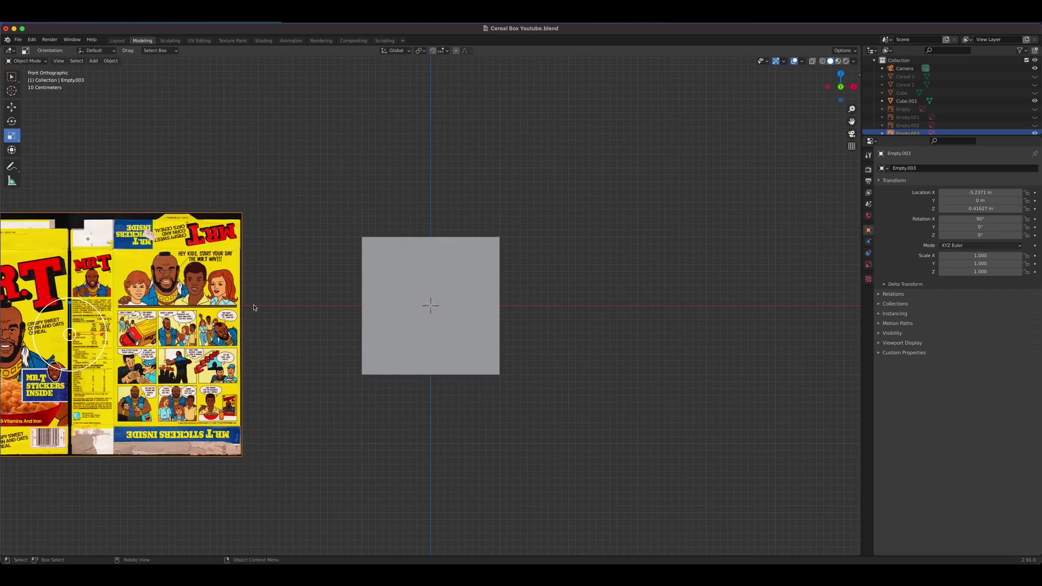
key("g")
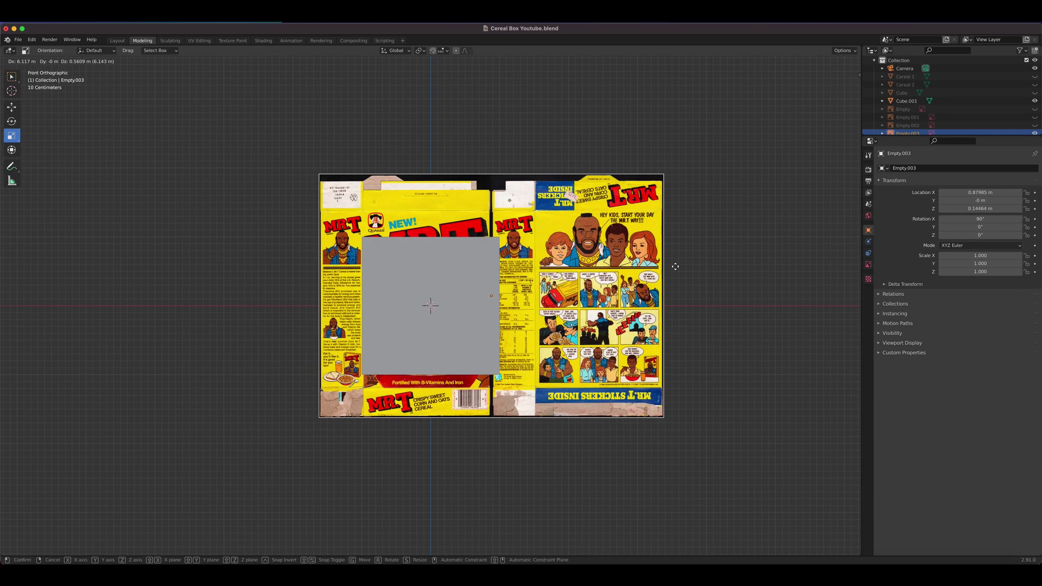
left_click(680, 271)
scroll(585, 270, "up", 2)
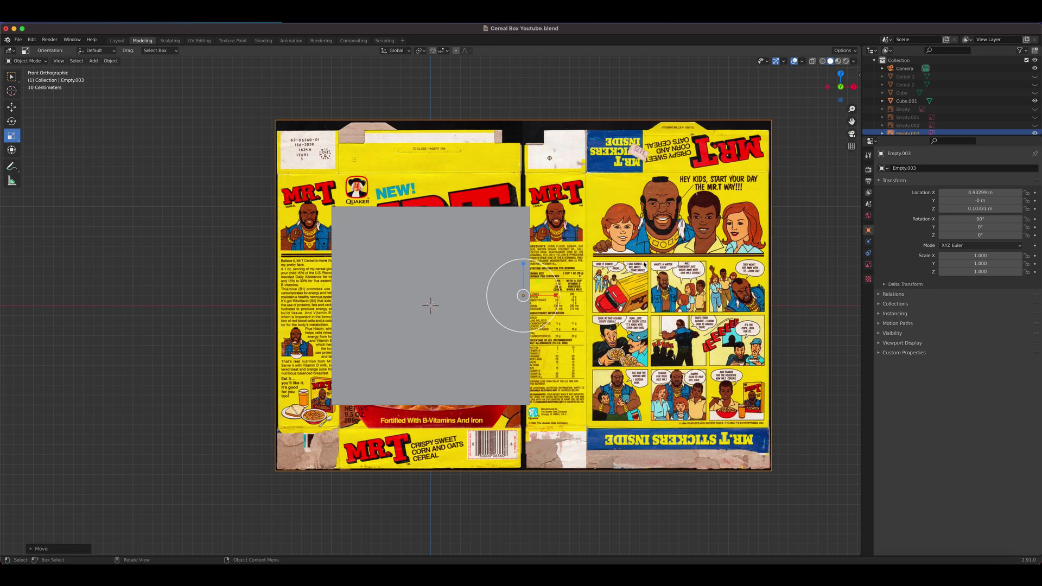
Scale the Mr. T reference image to about 1.079 and nudge it so the front cover matches the cube's width
key("s")
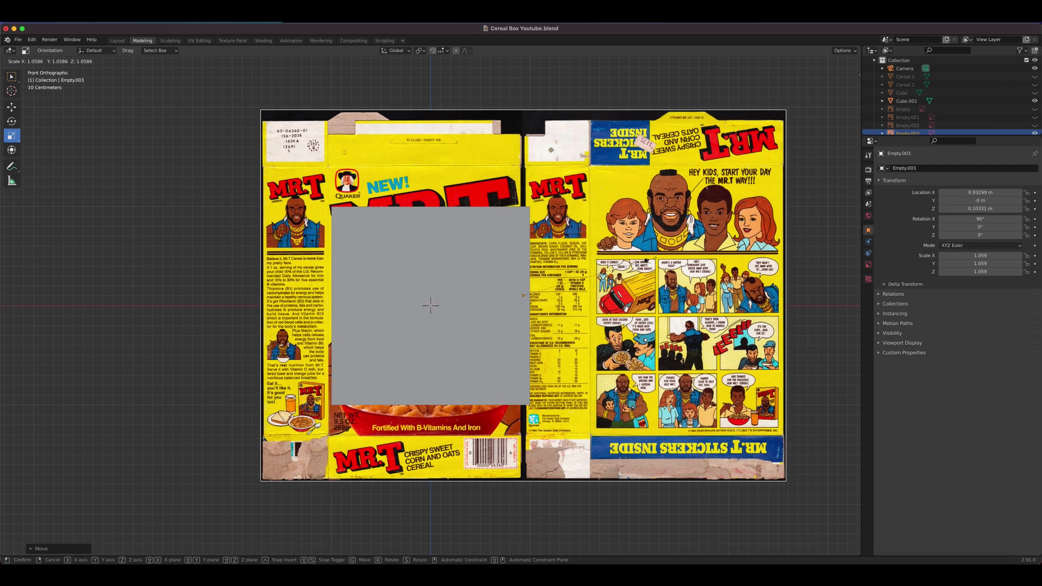
left_click(652, 254)
key("g")
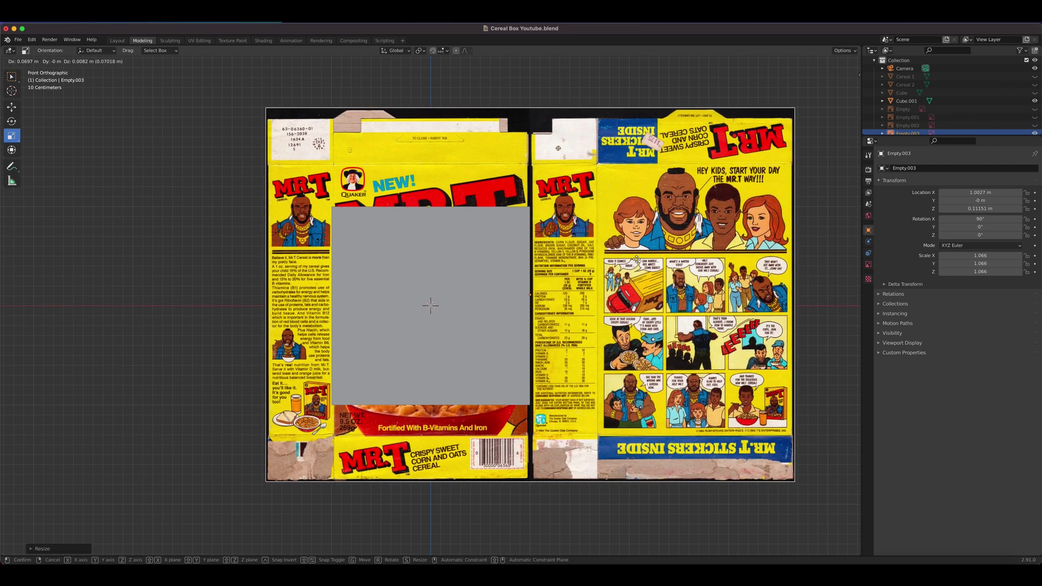
left_click(637, 260)
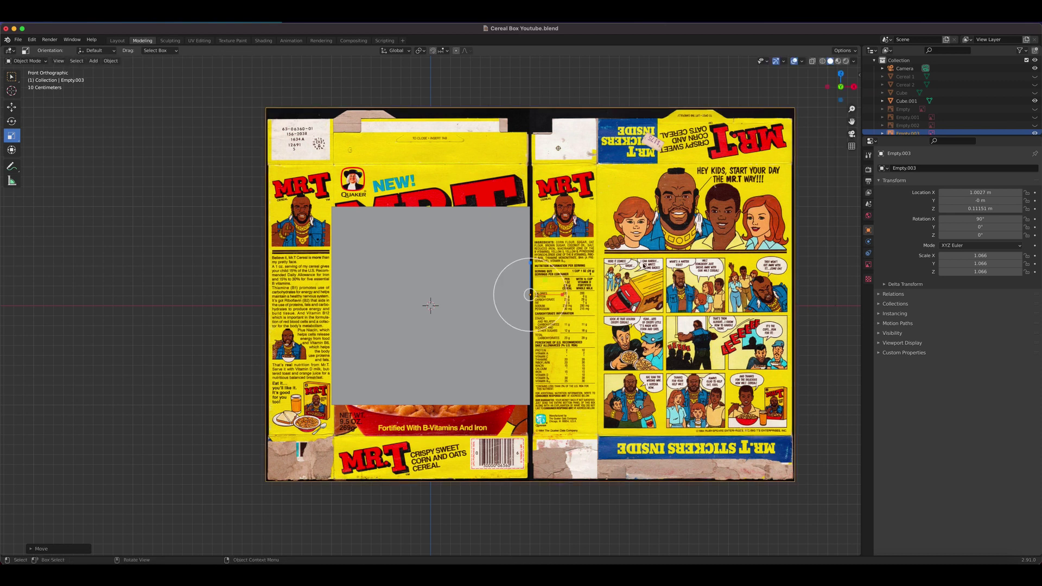
key("s")
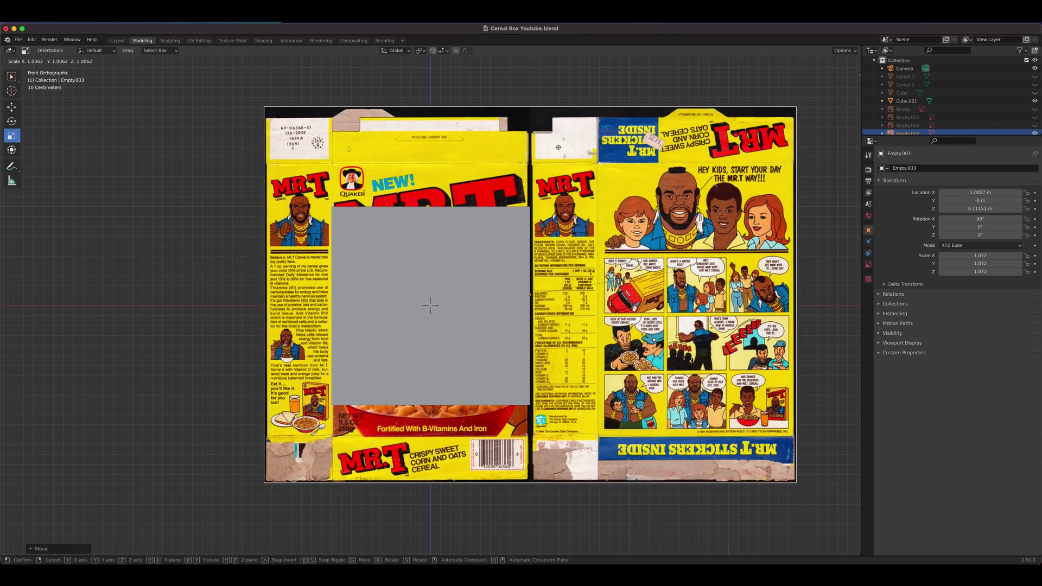
left_click(530, 294)
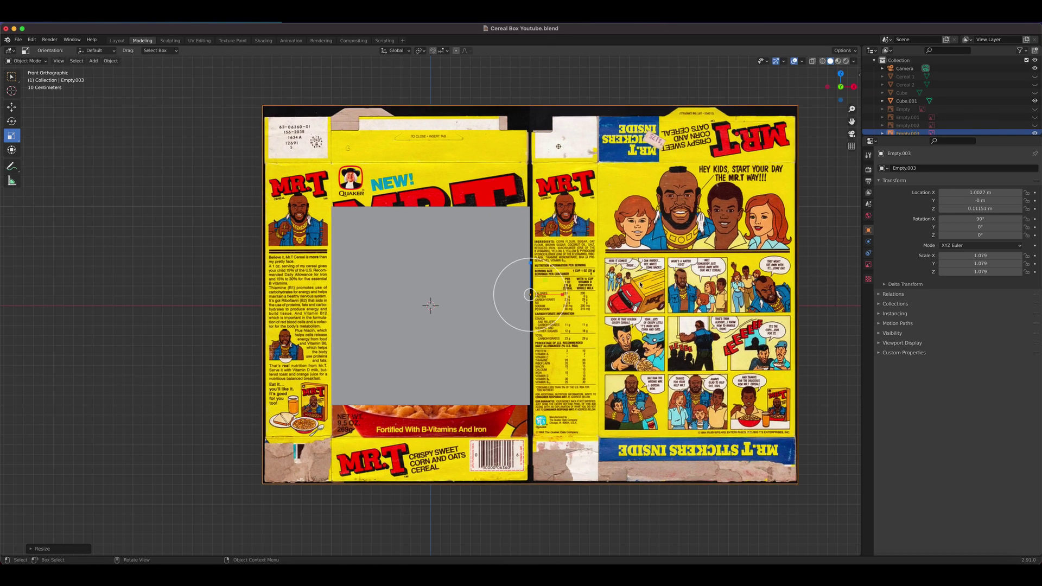
Stretch the cube vertically and move it so it exactly covers the Mr. T front cover panel
left_click(472, 246)
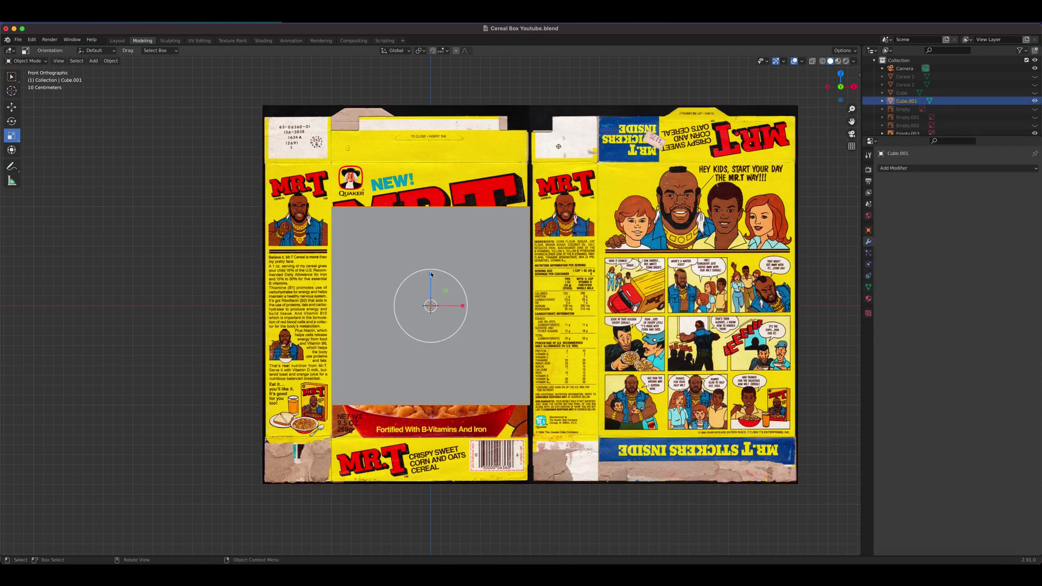
left_click_drag(431, 273, 430, 261)
key("g")
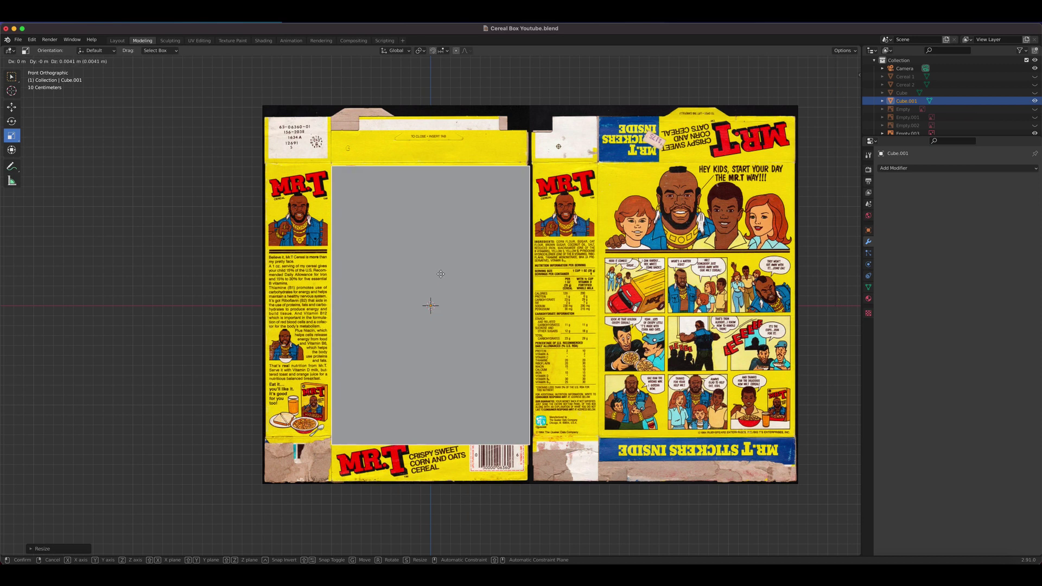
left_click(437, 274)
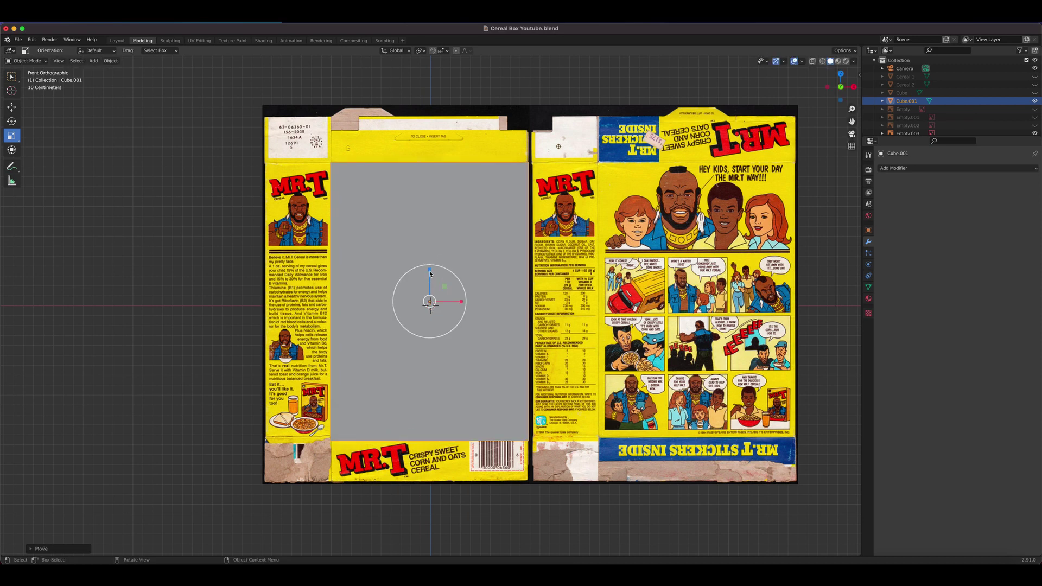
left_click_drag(430, 273, 430, 273)
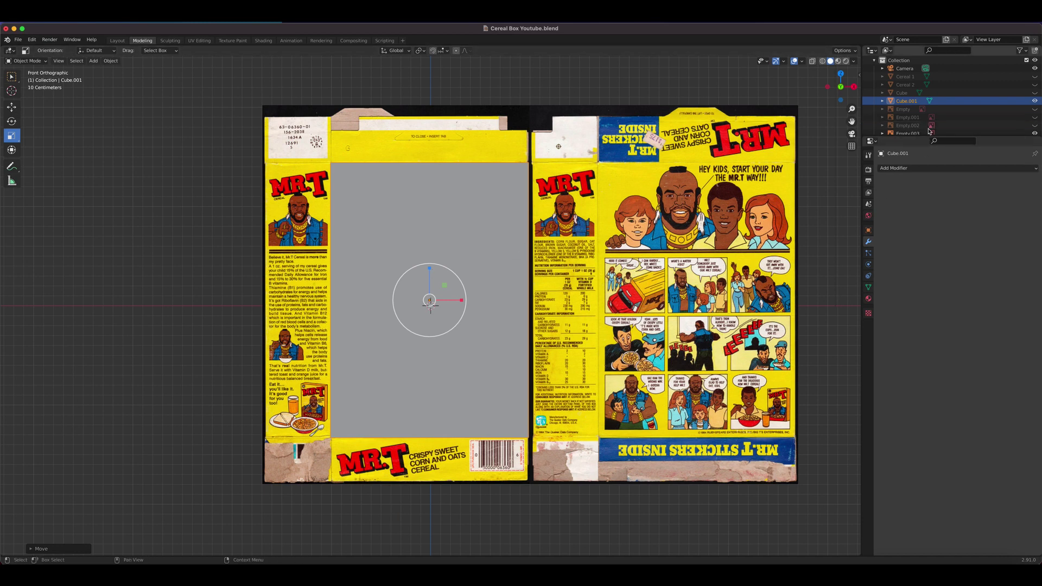
Hide the Mr. T reference image and scale the cube along Y to about 0.29 for a thin cereal box
scroll(930, 130, "down", 2)
left_click(1034, 117)
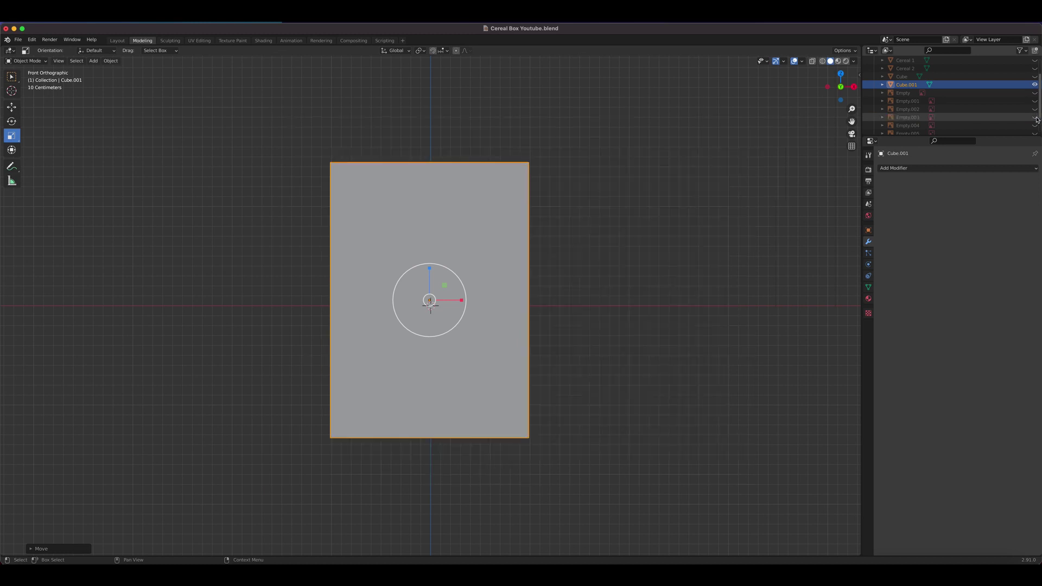
middle_click_drag(630, 214, 673, 228)
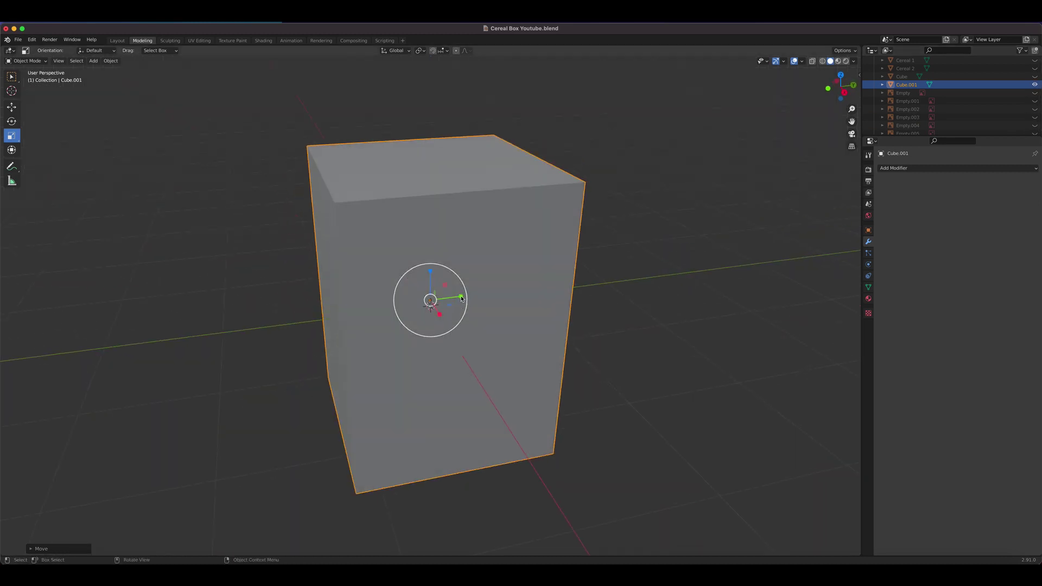
key("s")
key("shift+z")
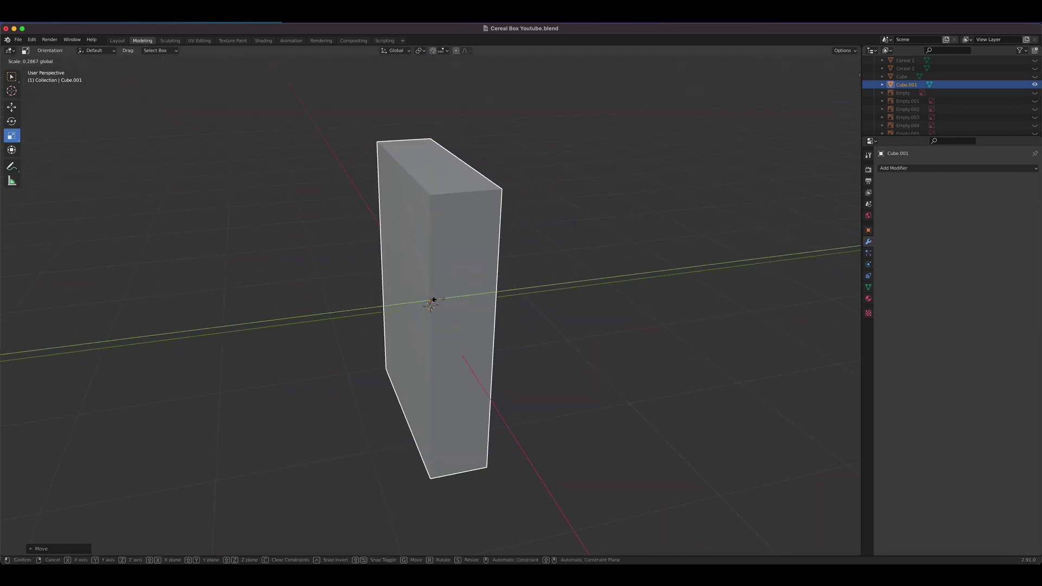
left_click(433, 299)
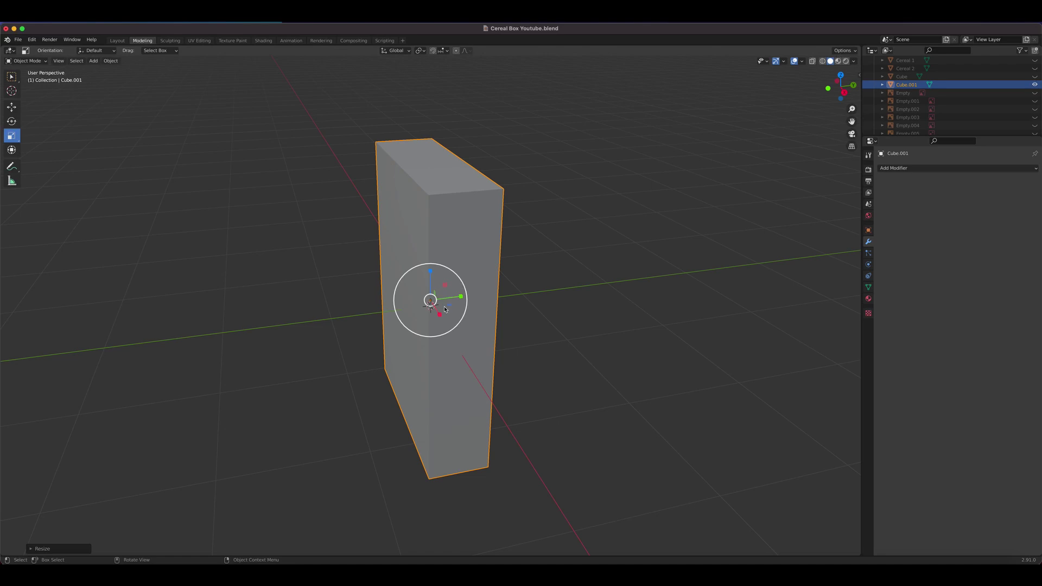
In the Shading workspace, give the box a new material with roughness 0.930 and connect the mr T.jpg texture to its Base Color
left_click(264, 41)
left_click(933, 269)
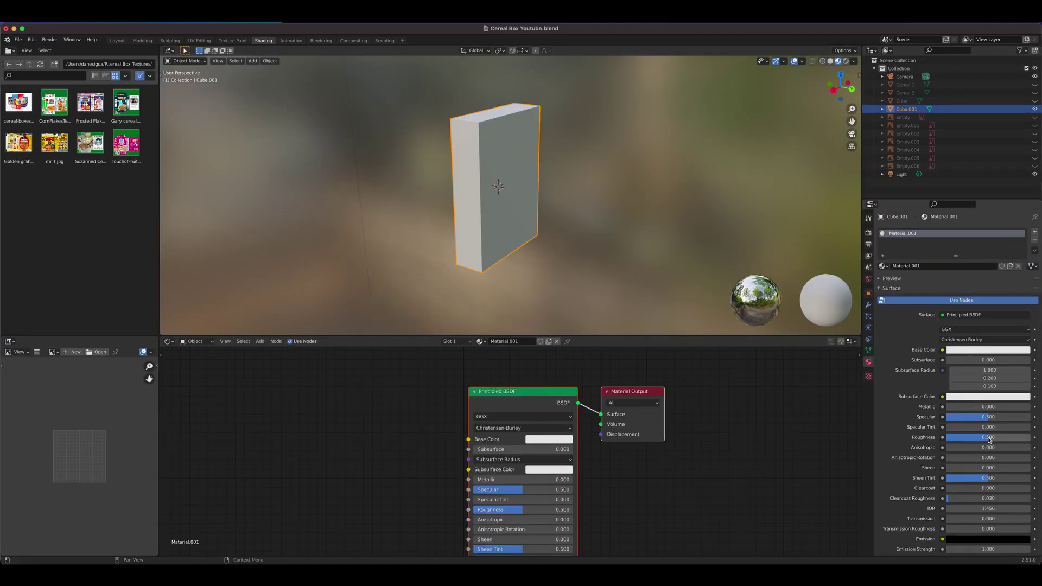
left_click_drag(988, 441, 1020, 440)
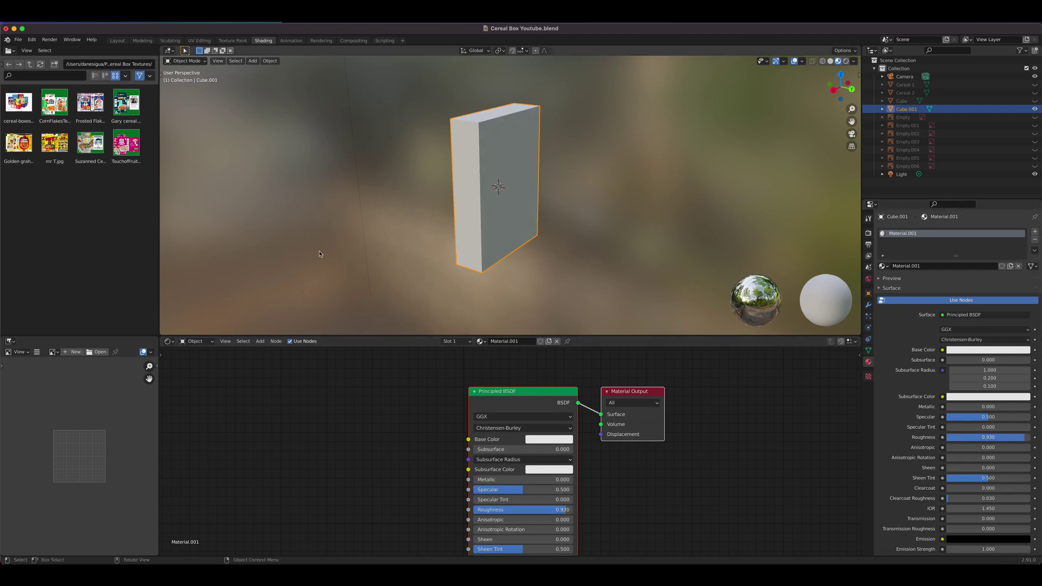
left_click_drag(55, 142, 299, 420)
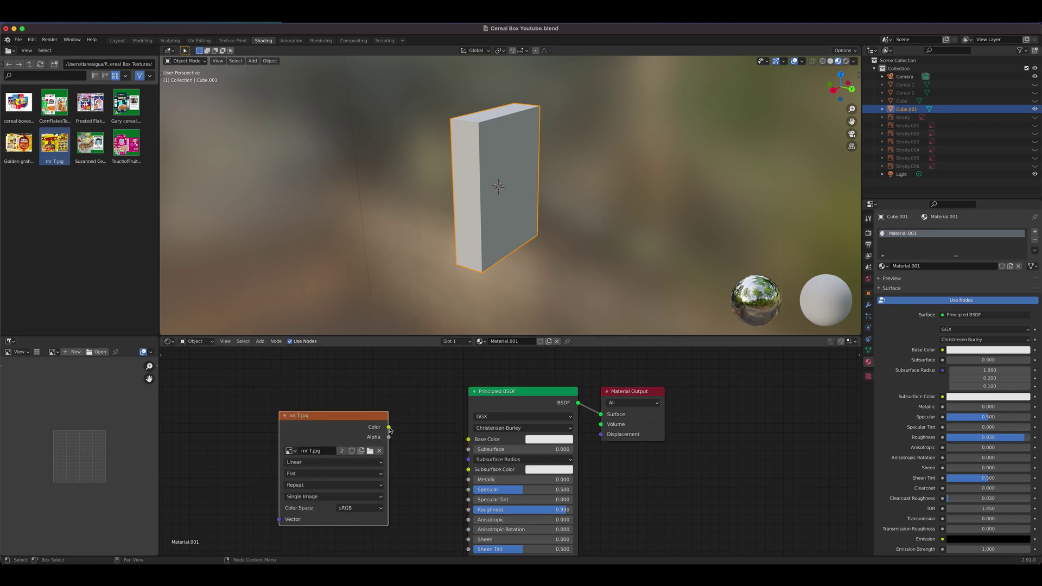
left_click_drag(389, 430, 468, 439)
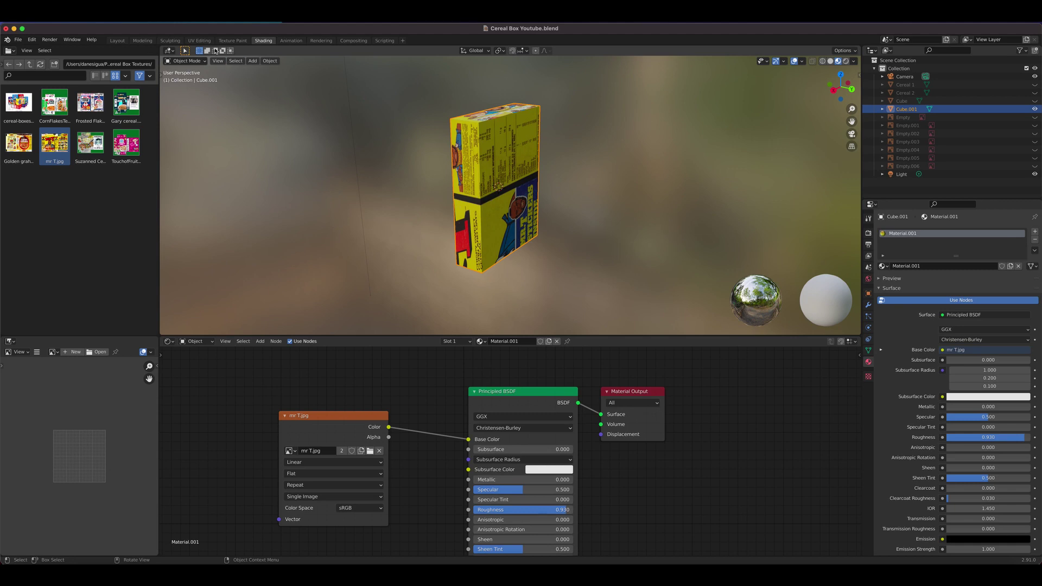
Switch to the UV Editing workspace, apply the box's scale in Object Mode, and view the box from the front
left_click(199, 40)
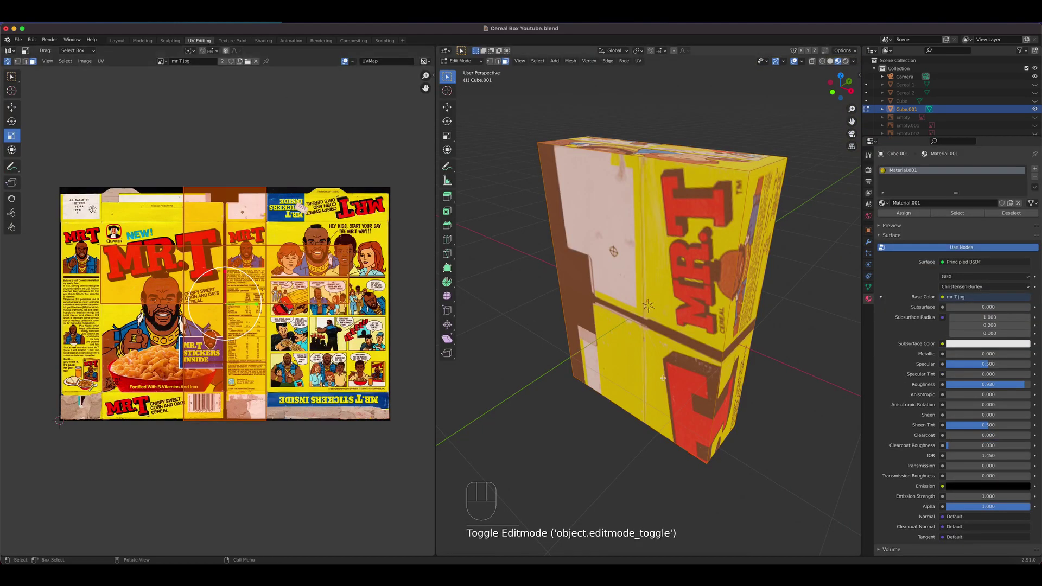
key("Tab")
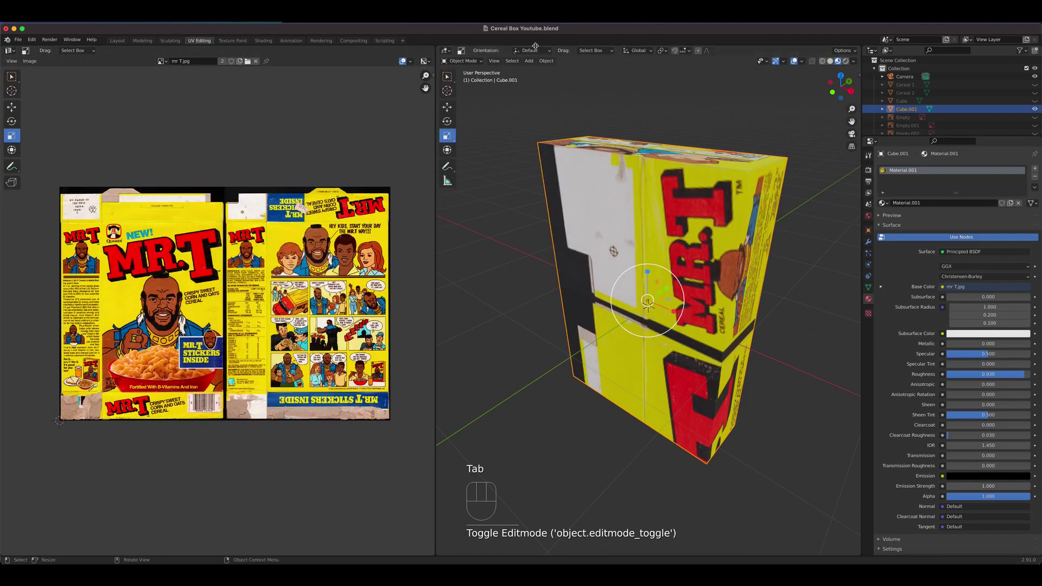
left_click(546, 61)
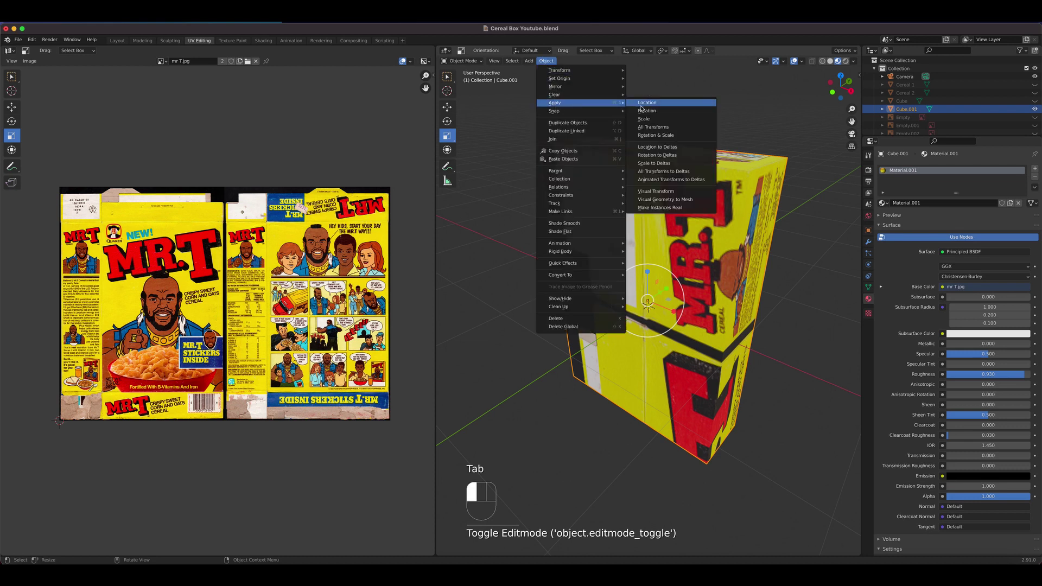
left_click(673, 119)
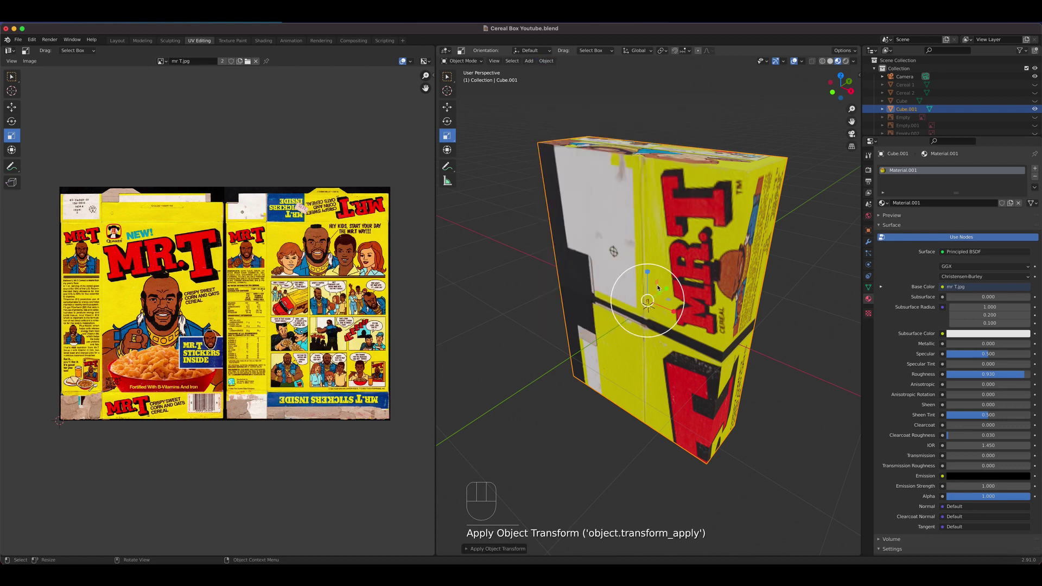
key("KP_1")
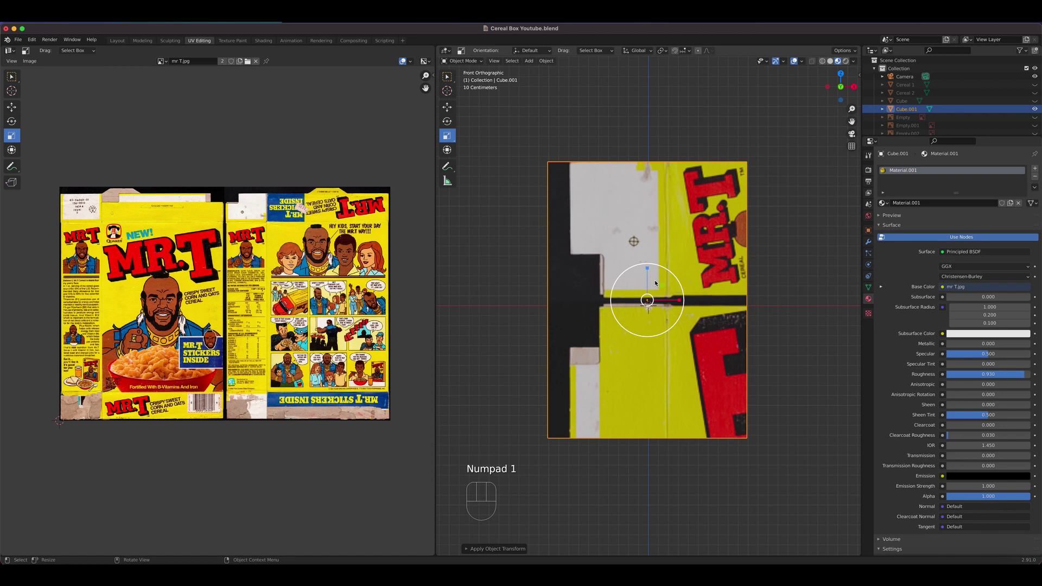
In Edit Mode, select the box's front face and UV-unwrap it with Project from View
key("Tab")
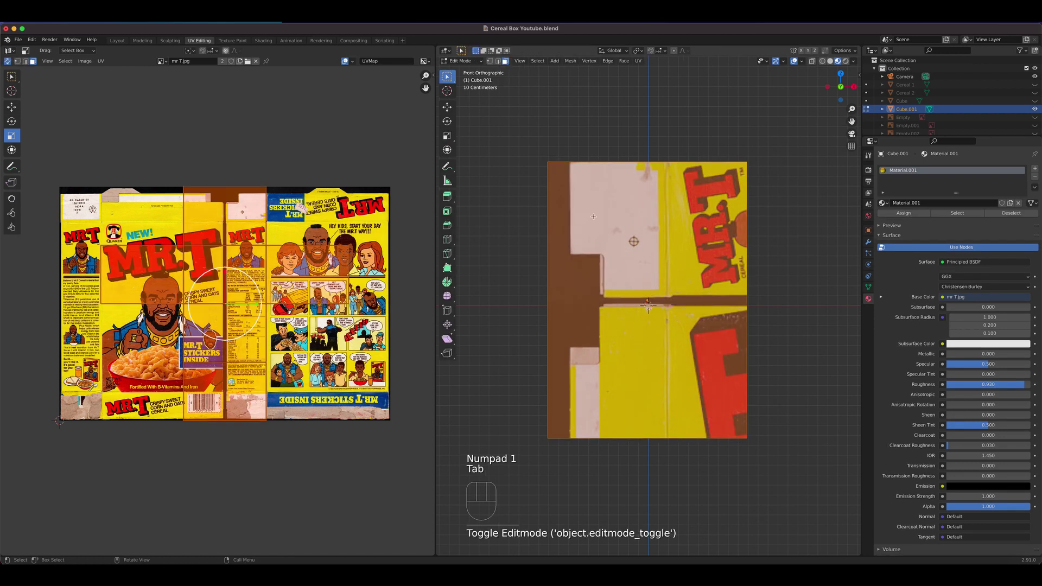
left_click(634, 270)
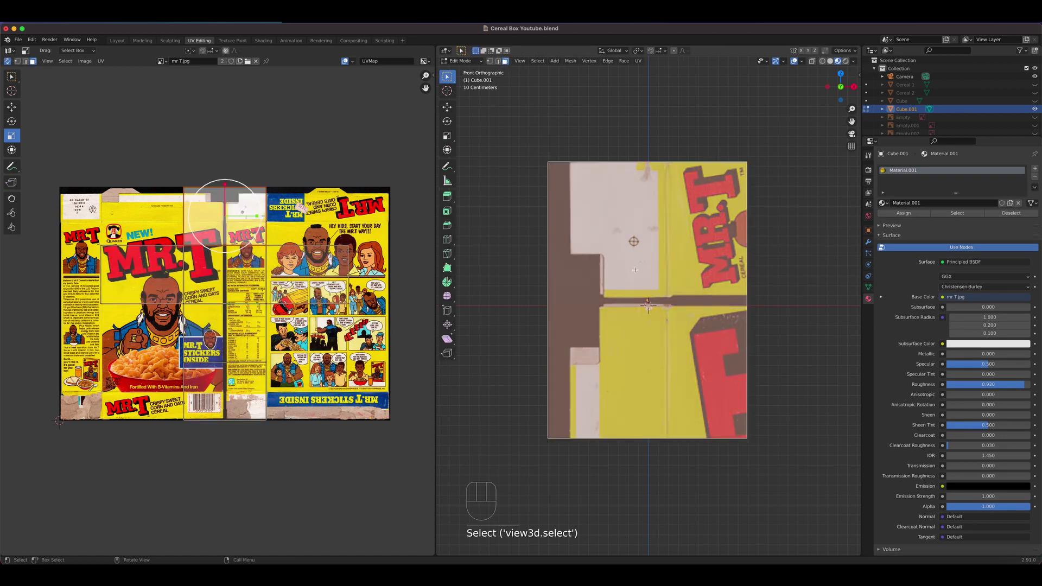
key("u")
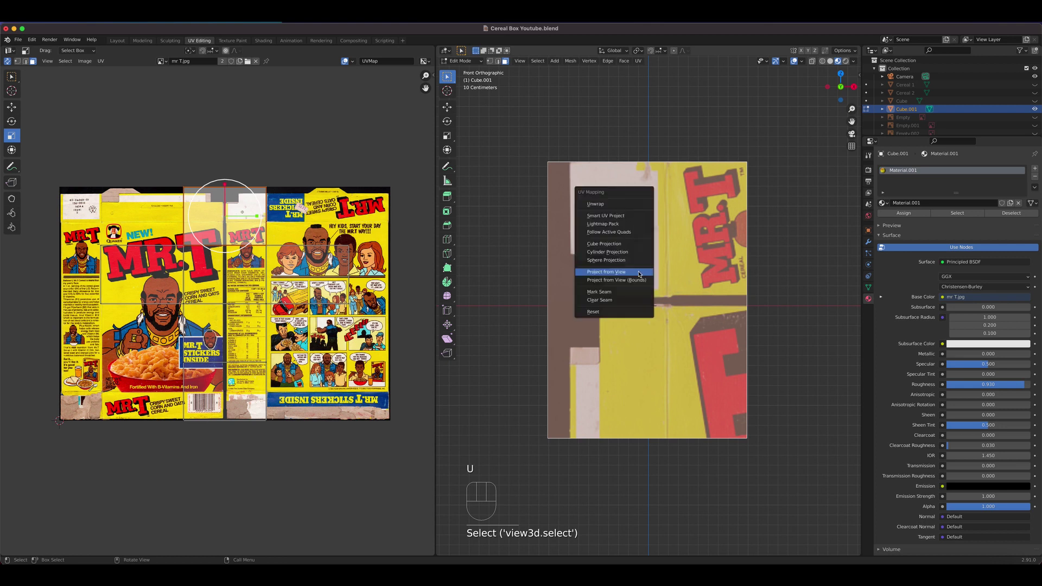
left_click(639, 274)
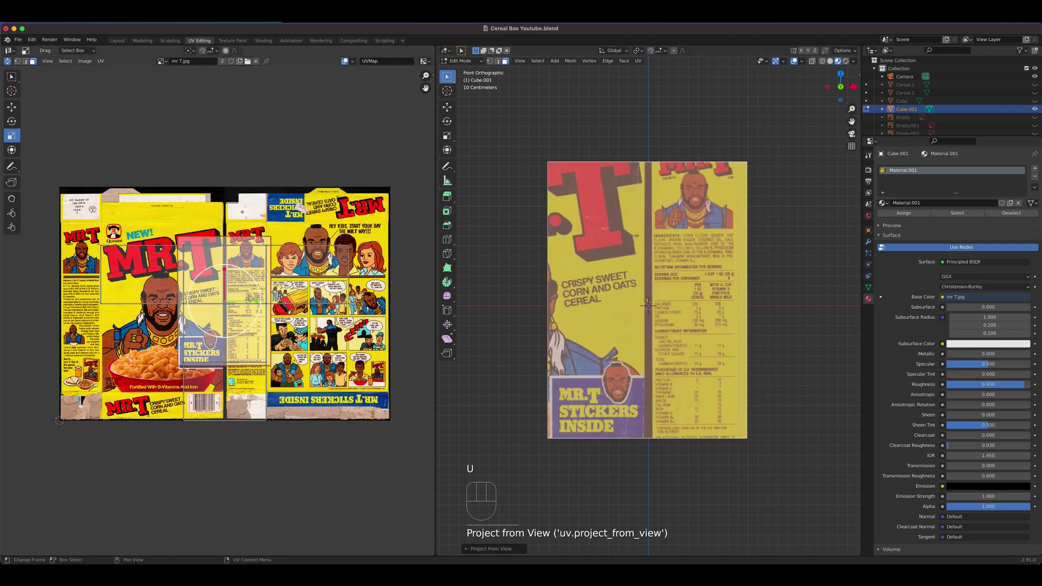
Move the front face's UV island onto the Mr. T front cover and scale it up about 1.3 times, fine-tuning until it fits the panel
key("g")
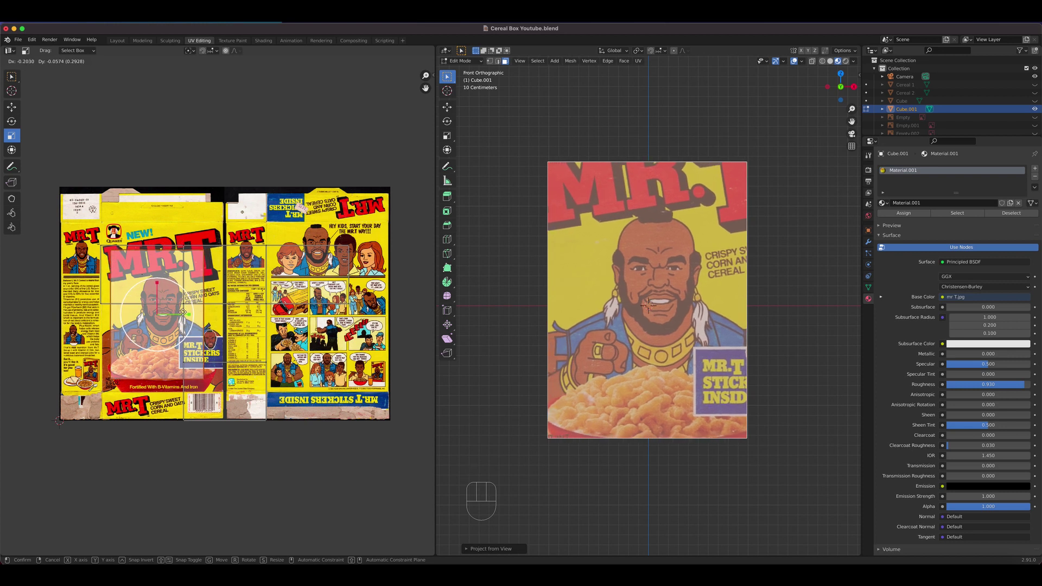
left_click(183, 313)
scroll(183, 314, "up", 1)
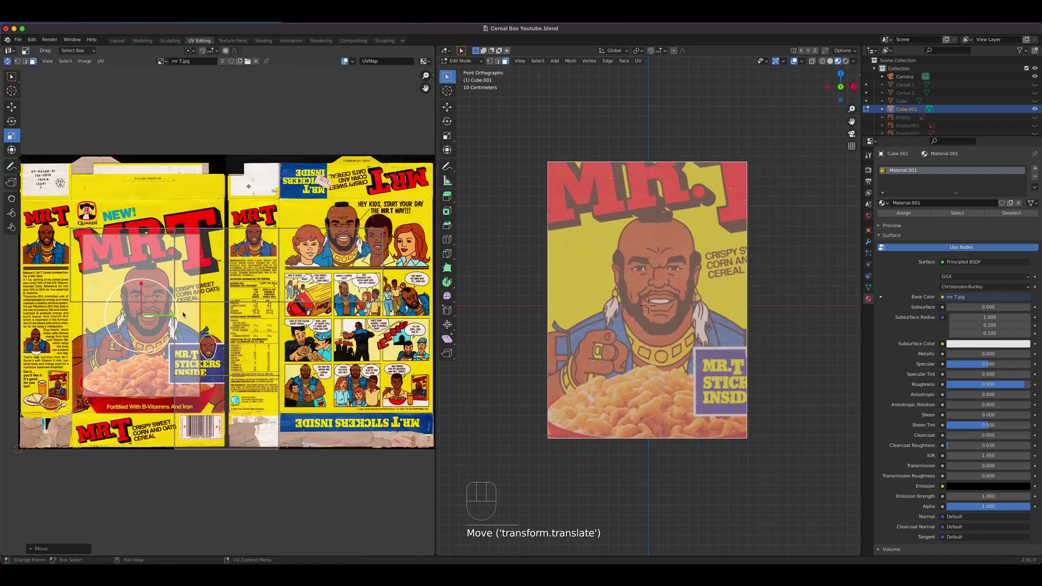
key("s")
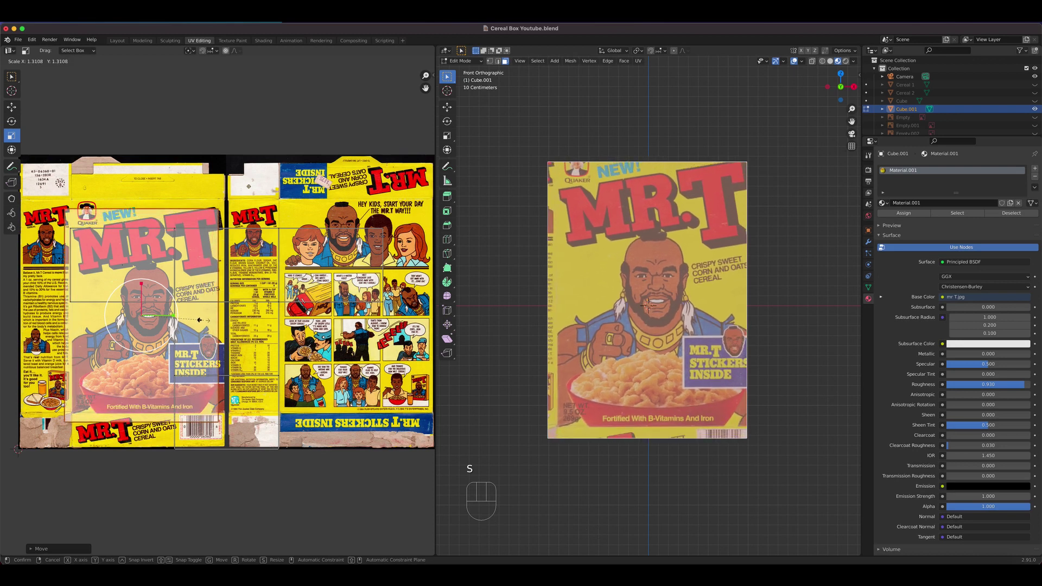
left_click(199, 317)
key("g")
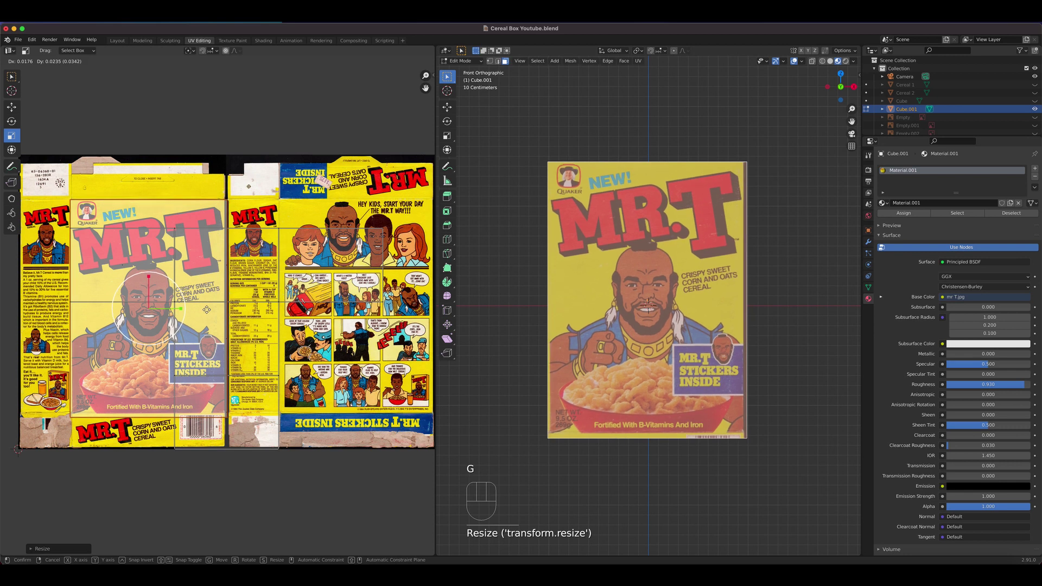
left_click(207, 310)
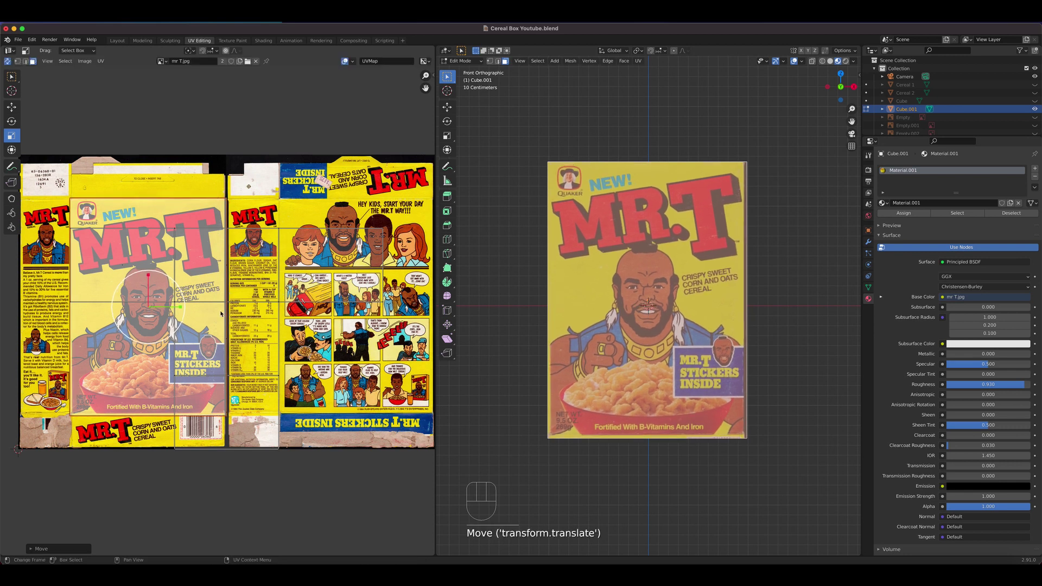
key("s")
left_click(221, 313)
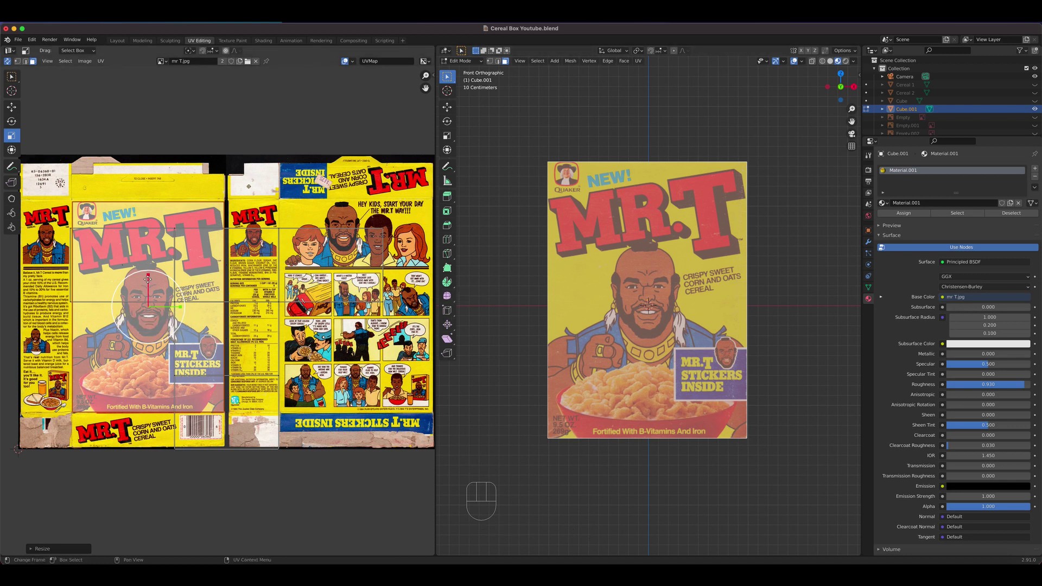
left_click_drag(148, 276, 147, 276)
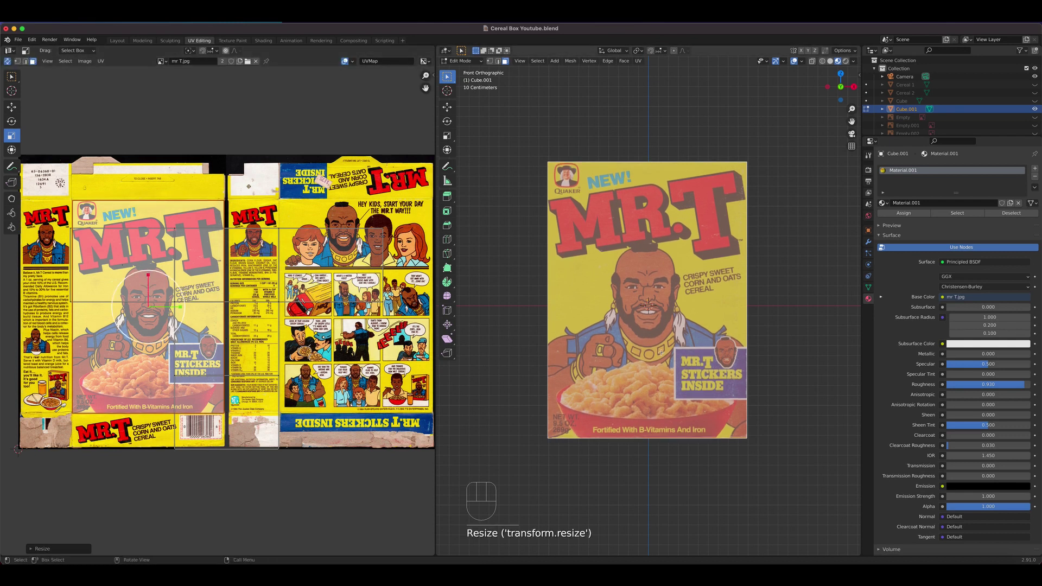
From the back view, select the box's back face and unwrap it with Project from View
key("ctrl+KP_1")
left_click(649, 325)
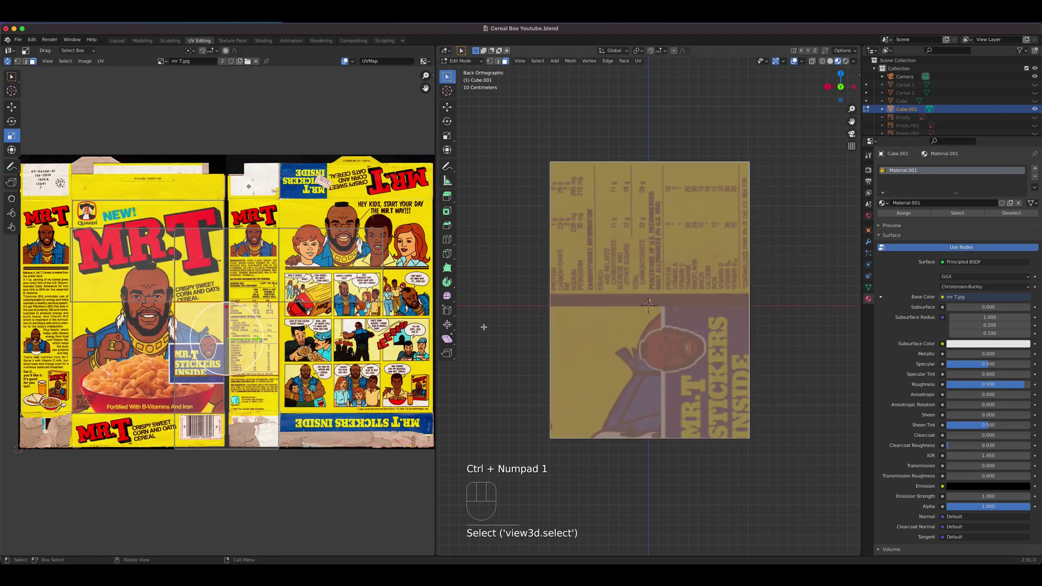
key("u")
left_click(655, 322)
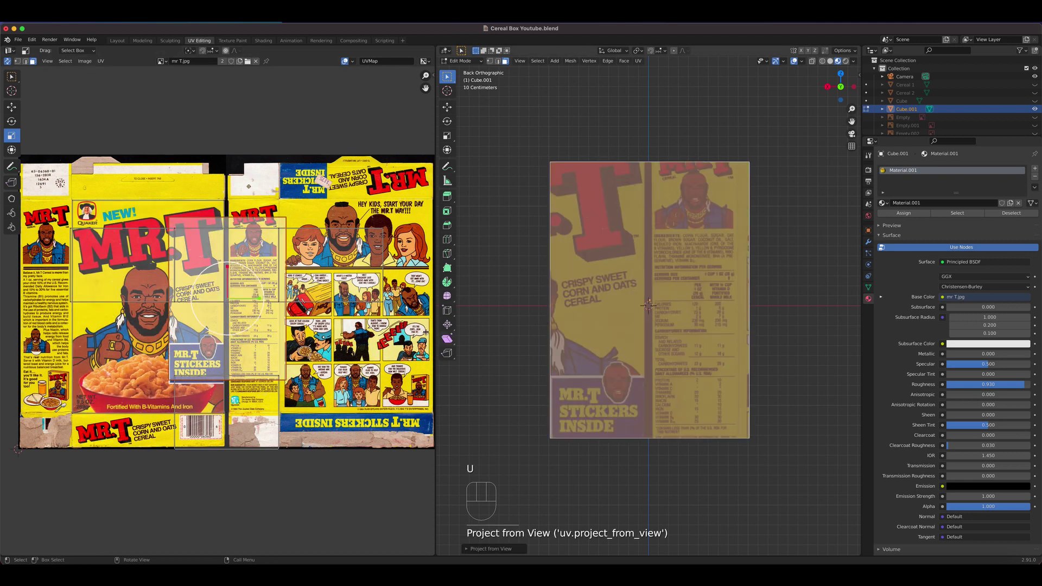
Move the back face's UV island onto the comic-strip panel and scale it about 1.3 times to fill that panel
middle_click_drag(249, 323, 213, 340)
key("g")
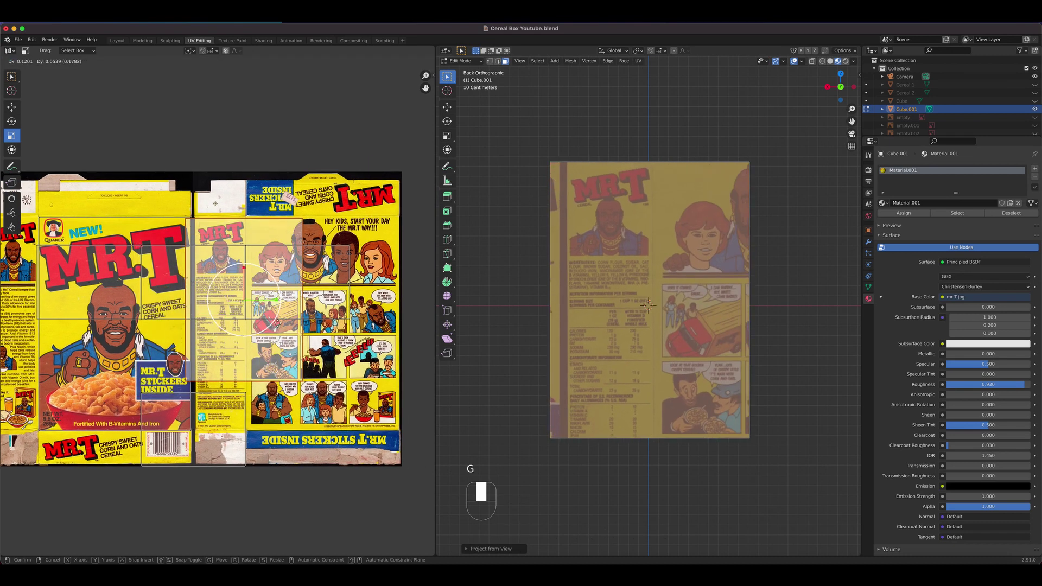
left_click(344, 350)
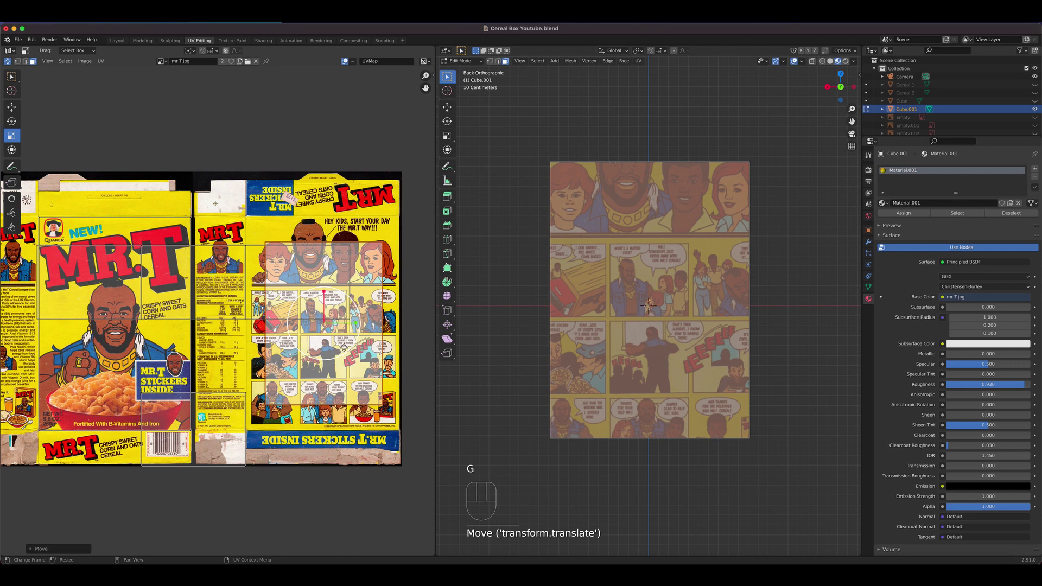
key("s")
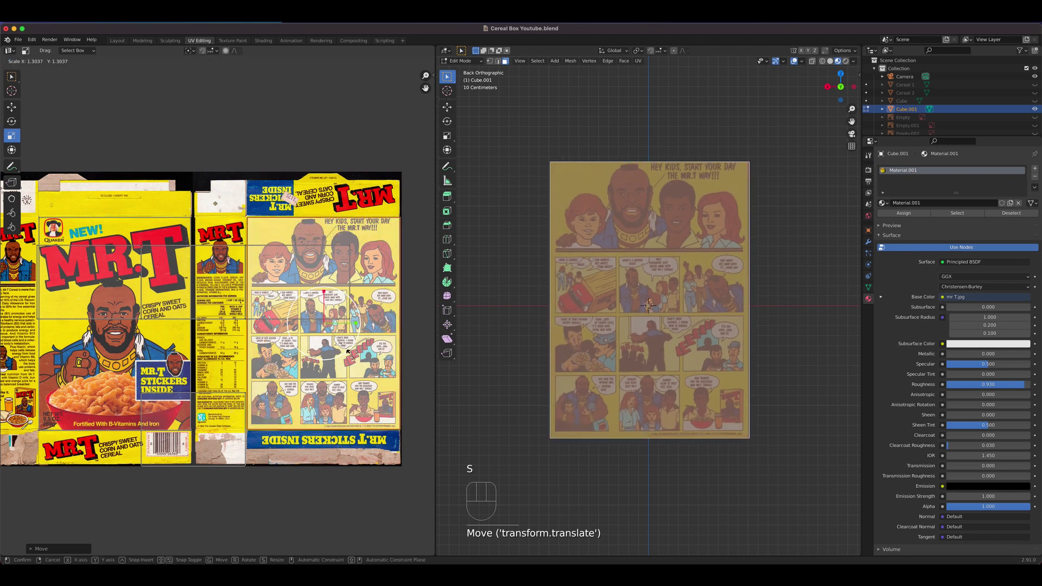
left_click(353, 358)
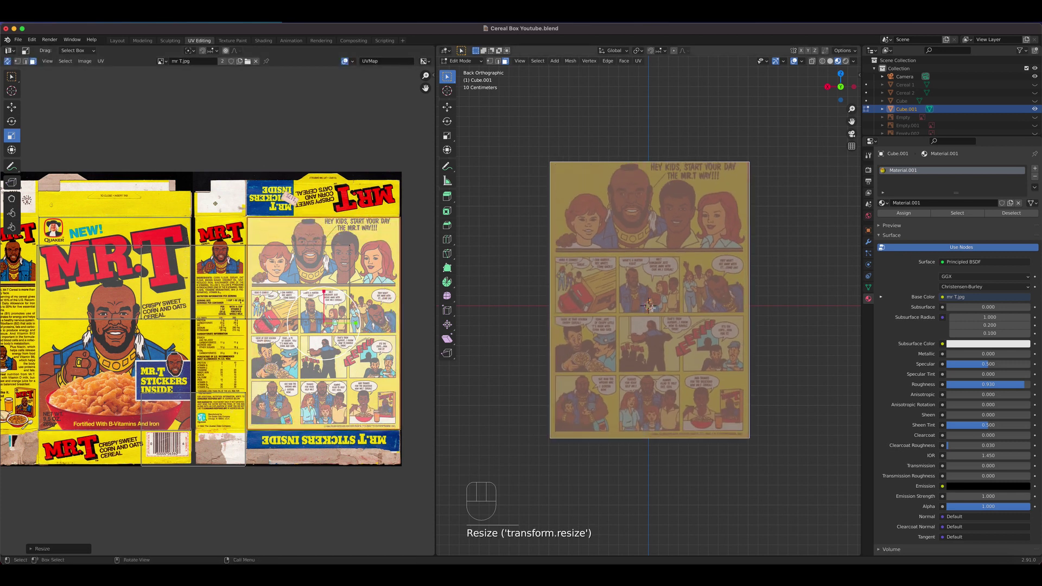
Select the box's top face and unwrap it with Project from View while looking straight down
middle_click_drag(666, 299, 624, 271)
left_click(624, 271)
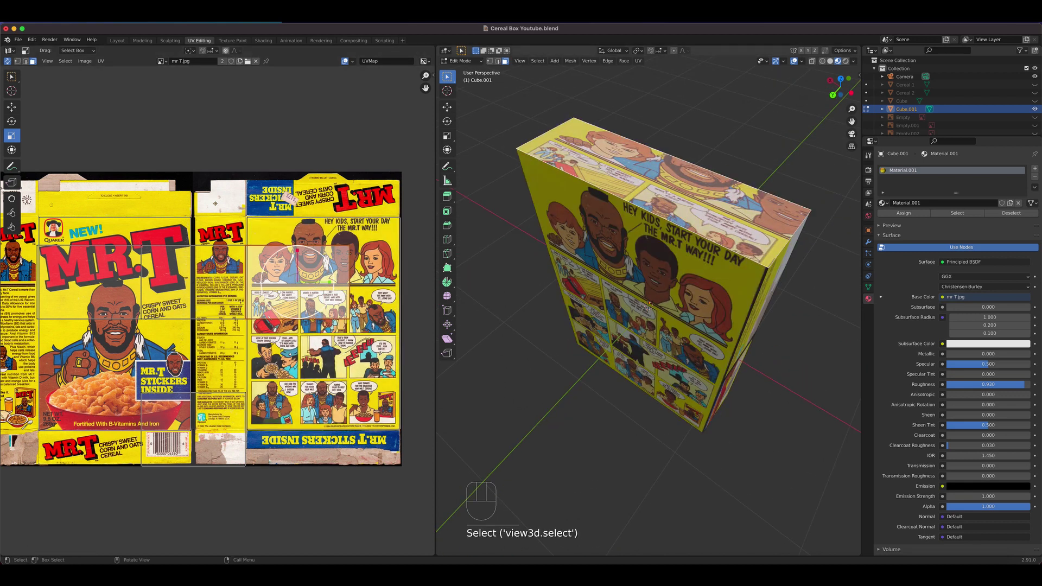
key("KP_7")
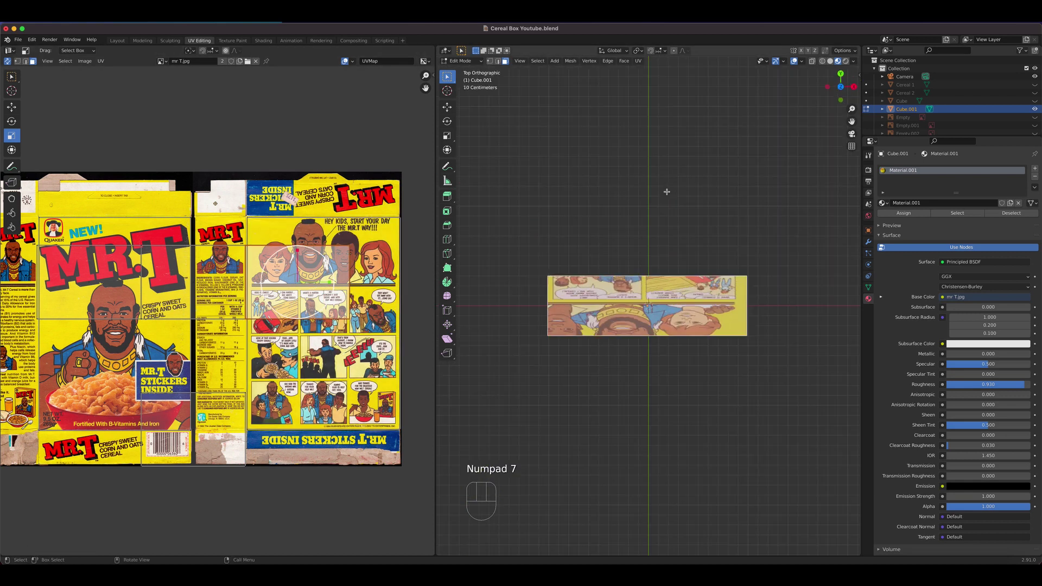
key("u")
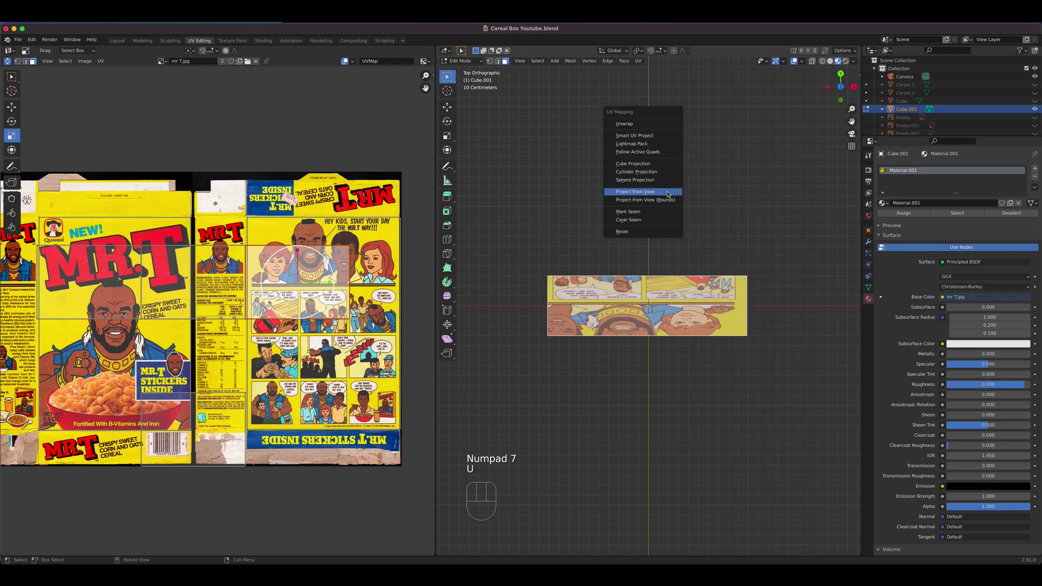
left_click(668, 194)
Move the top face's UV island onto the upside-down flap above the comic panel and stretch it horizontally to the flap's full width
key("g")
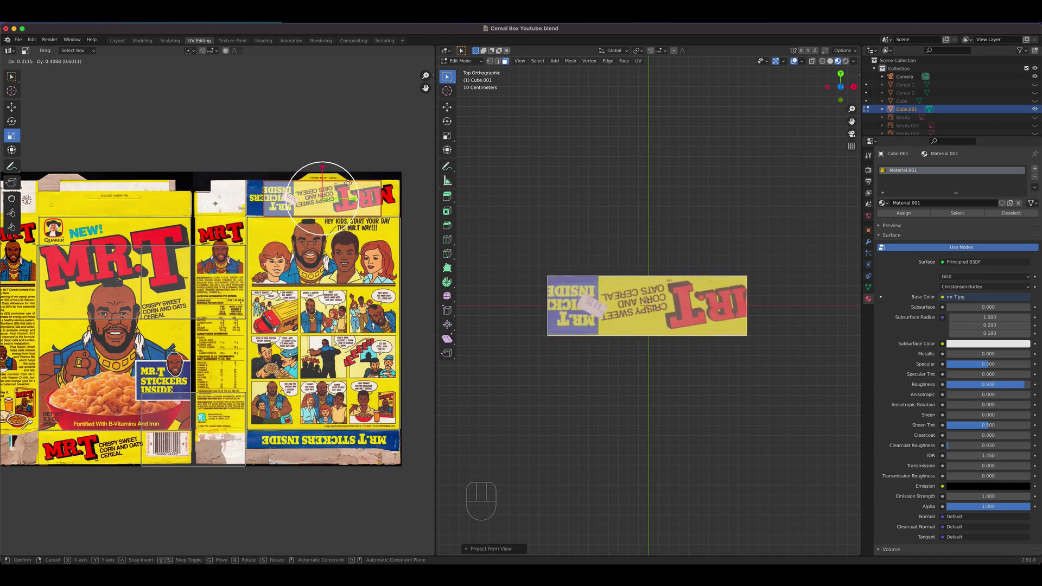
left_click(348, 183)
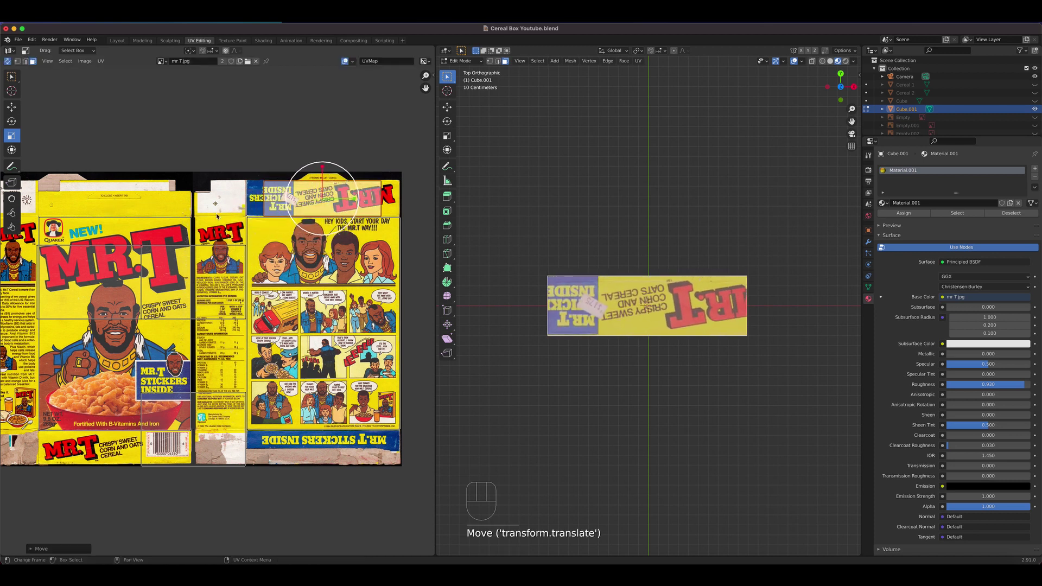
scroll(316, 198, "up", 1)
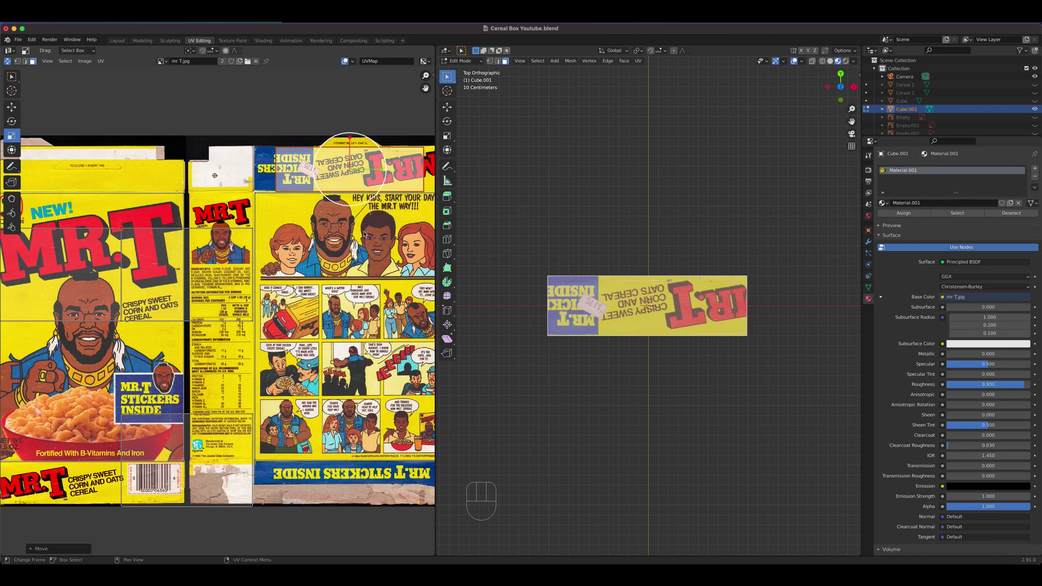
middle_click_drag(363, 235, 296, 317, "shift")
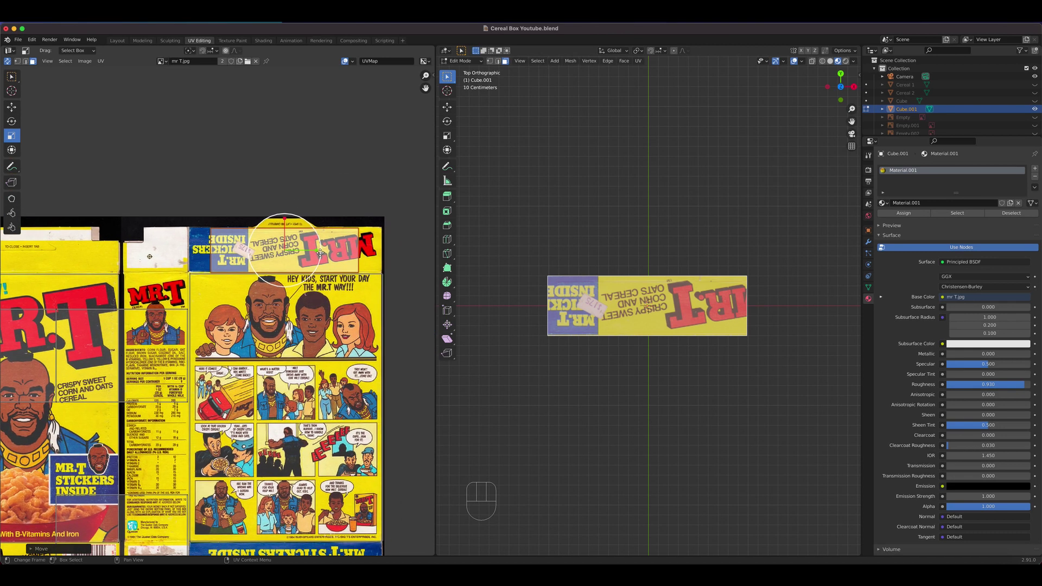
left_click_drag(317, 251, 326, 252)
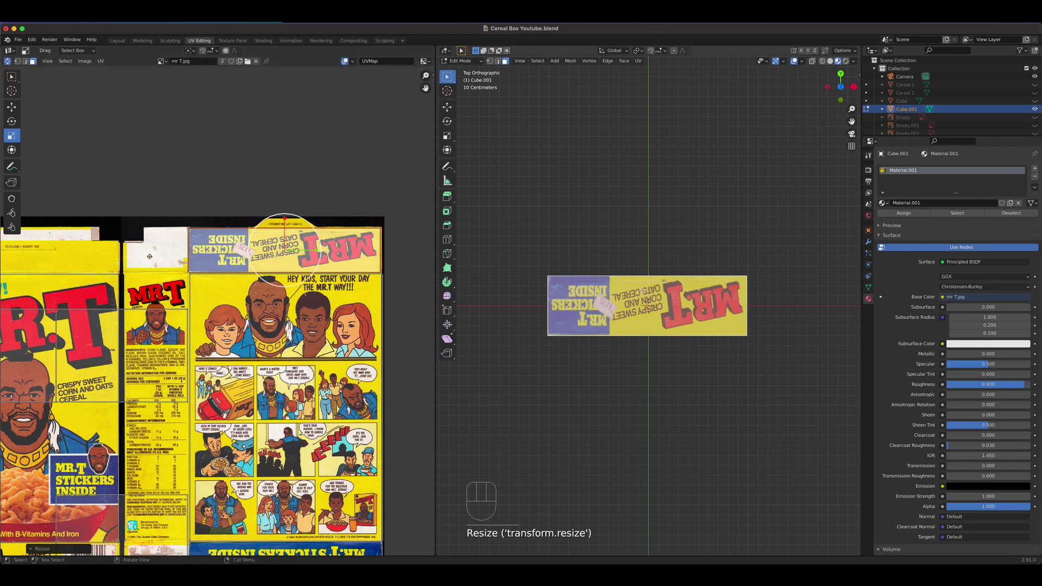
From the bottom view, select the box's bottom face and unwrap it with Project from View
key("ctrl+KP_7")
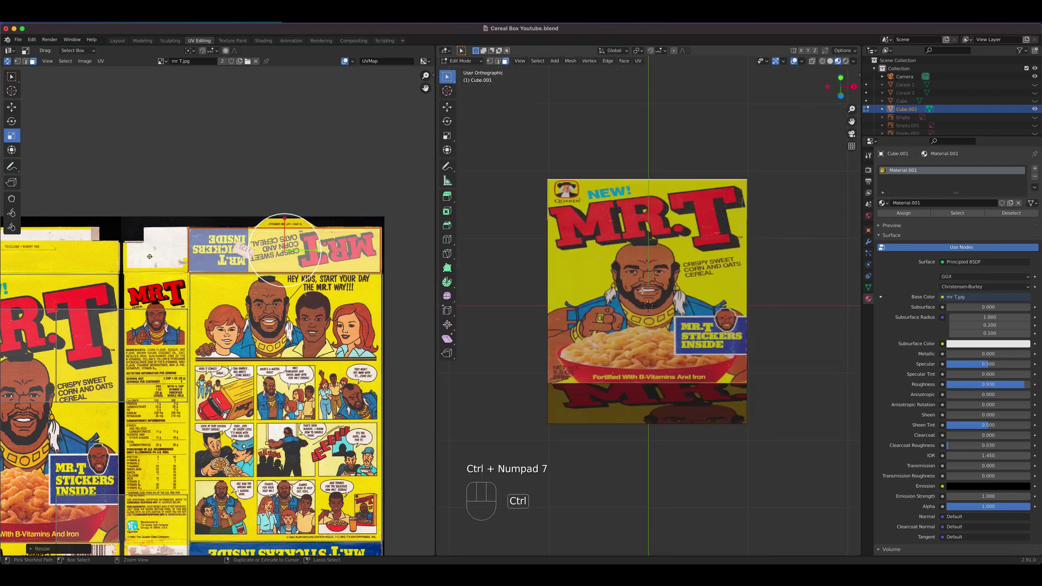
left_click(643, 292)
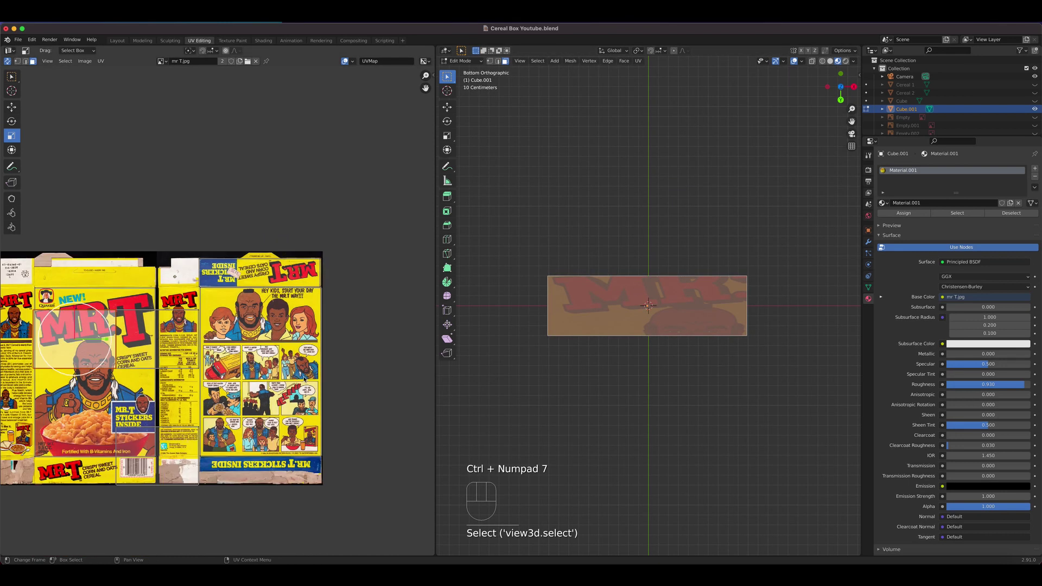
key("u")
left_click(651, 302)
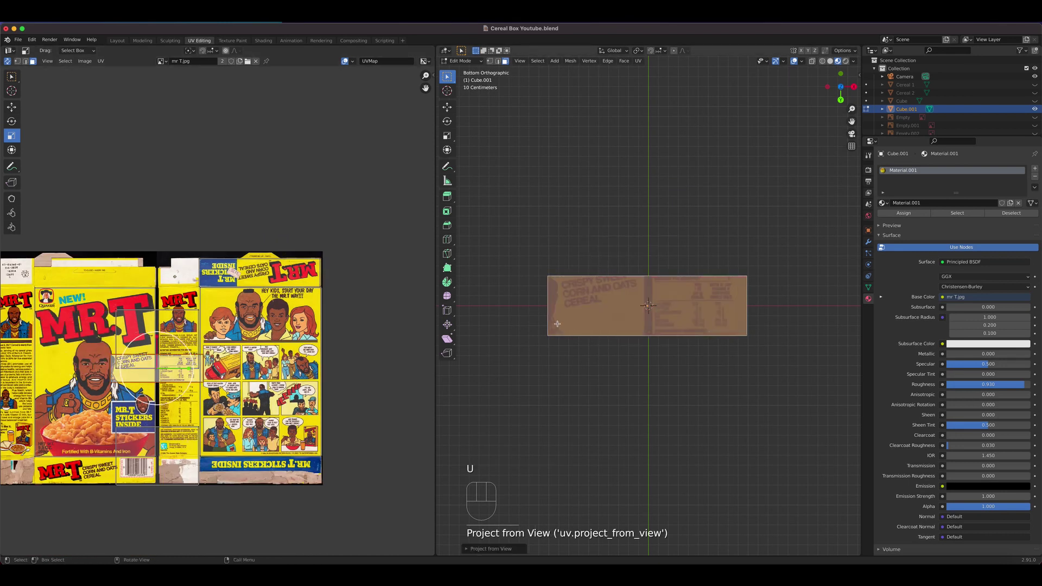
Move the bottom face's UV island onto the barcode flap below the front cover and widen it to match the flap
scroll(193, 372, "up", 4)
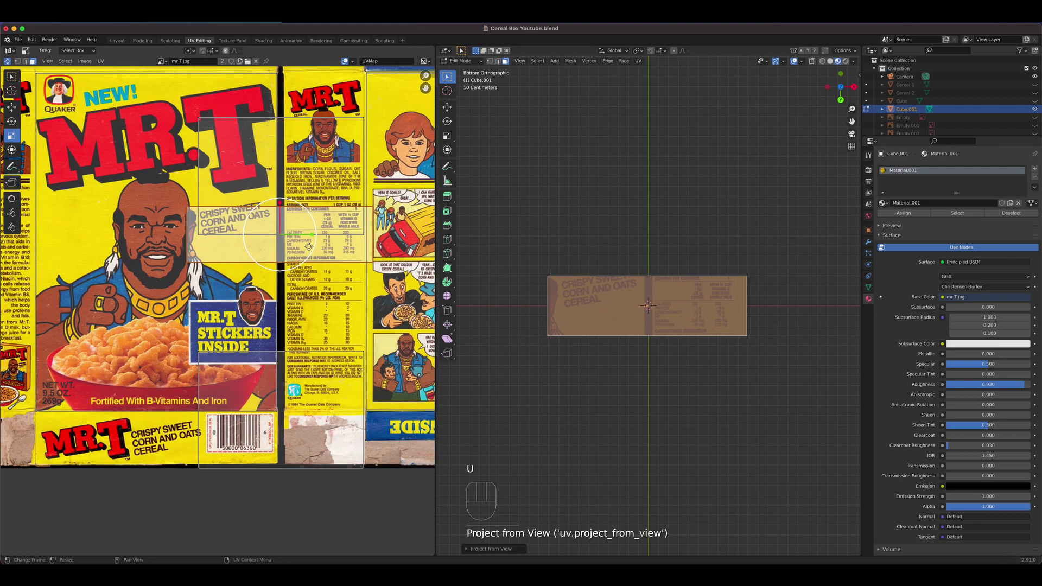
key("g")
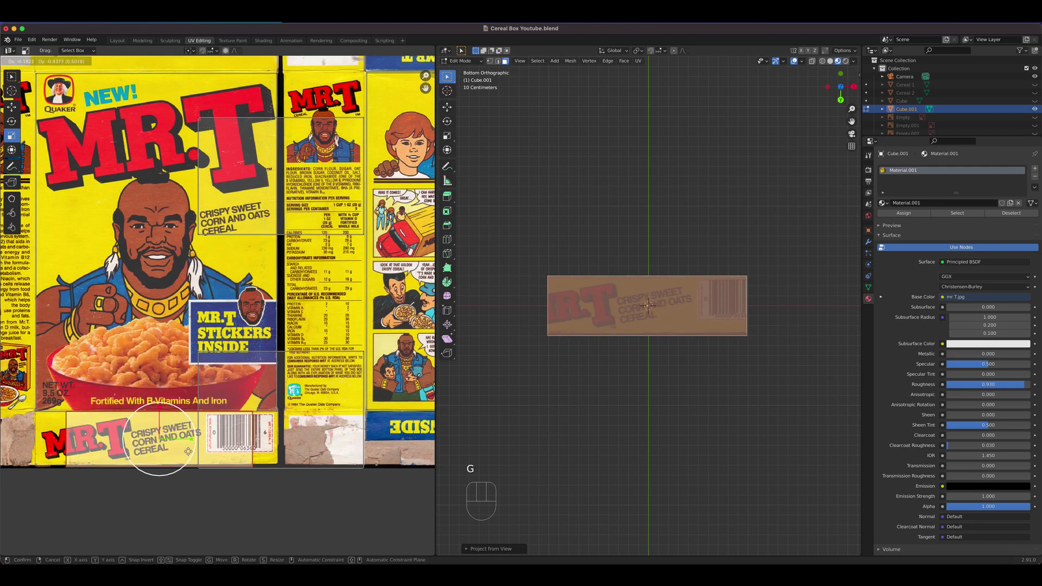
left_click(194, 444)
key("s")
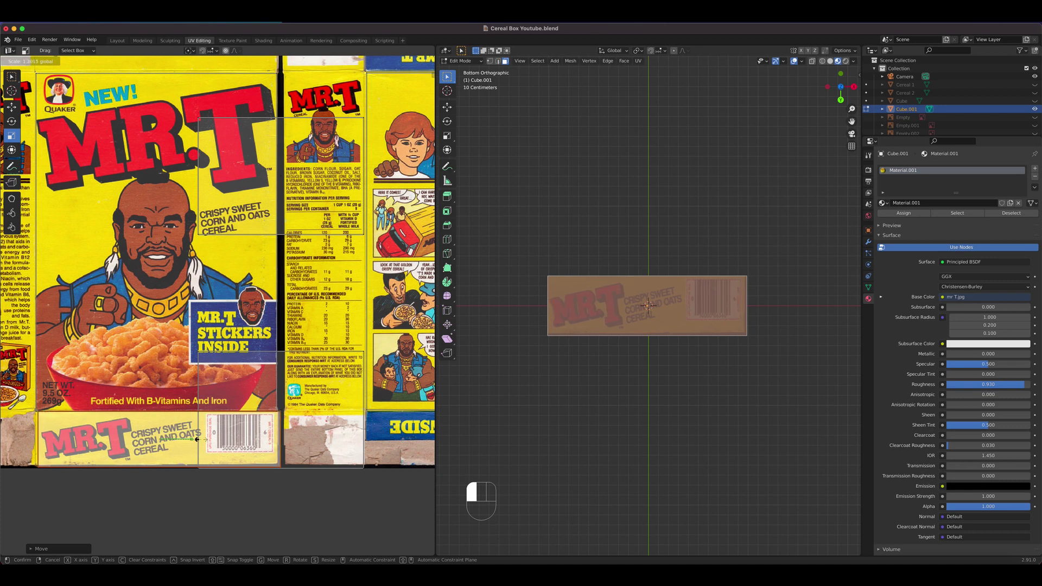
left_click(197, 440)
key("g")
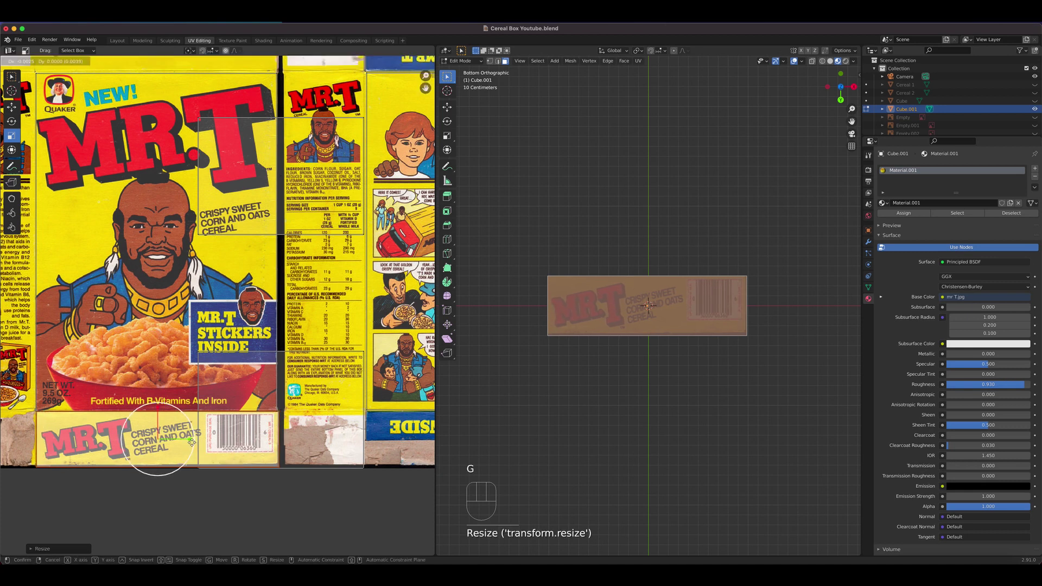
left_click(214, 462)
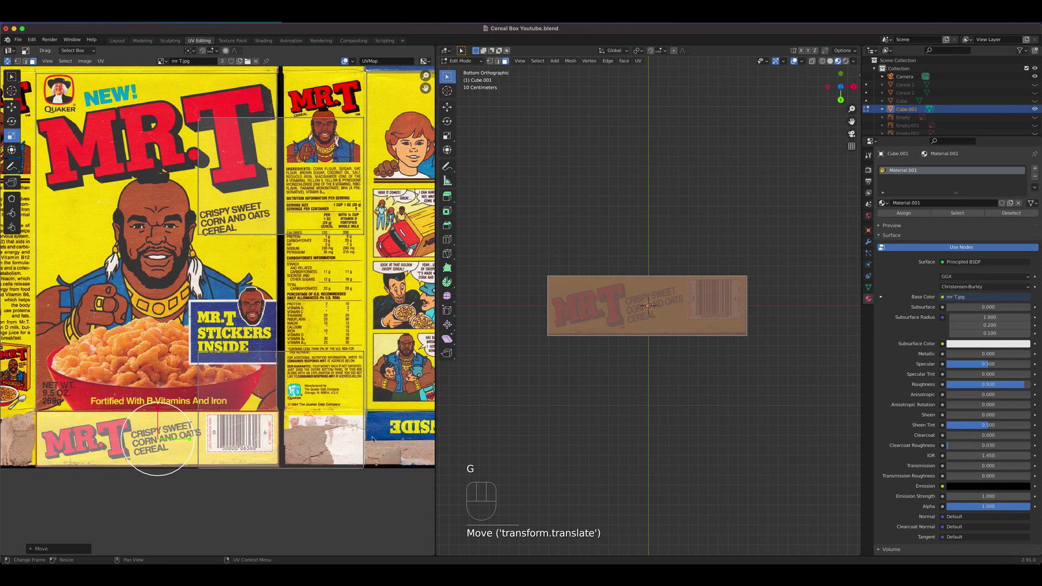
Select the box's left side face and unwrap it with Project from View in the left orthographic view
scroll(351, 440, "down", 4)
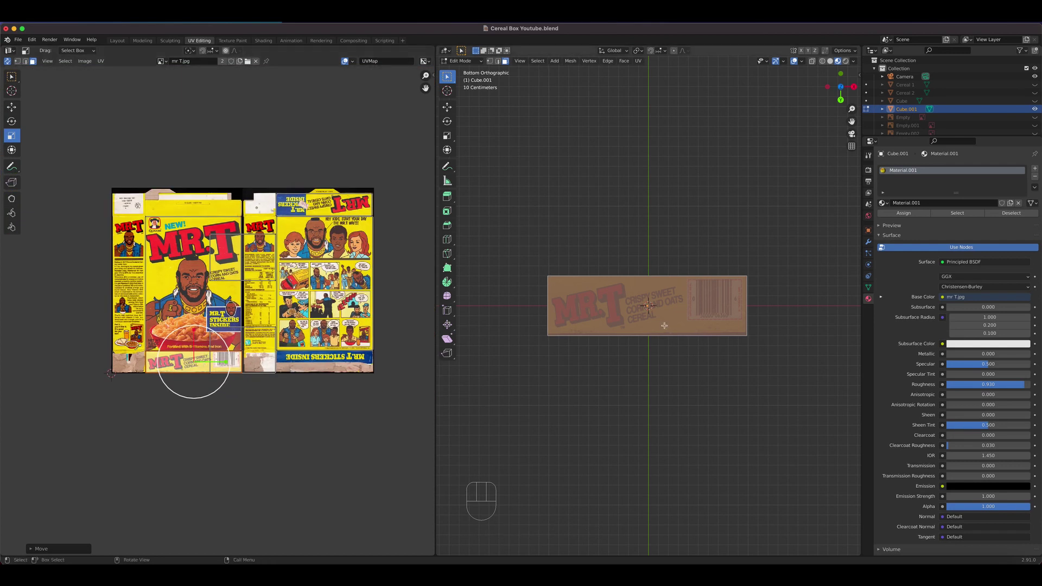
middle_click_drag(664, 326, 632, 362)
left_click(632, 362)
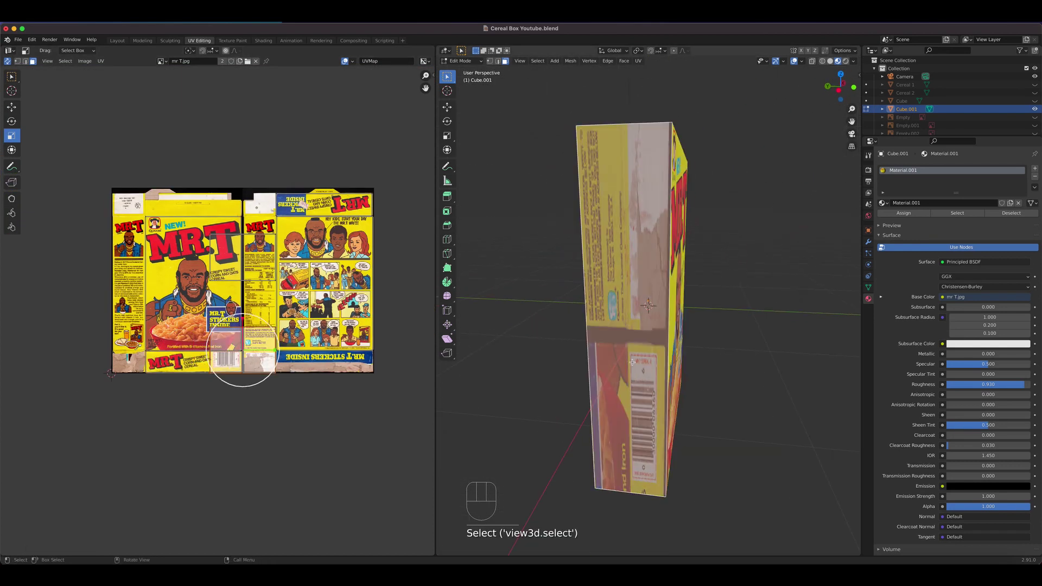
key("KP_3")
key("ctrl+KP_3")
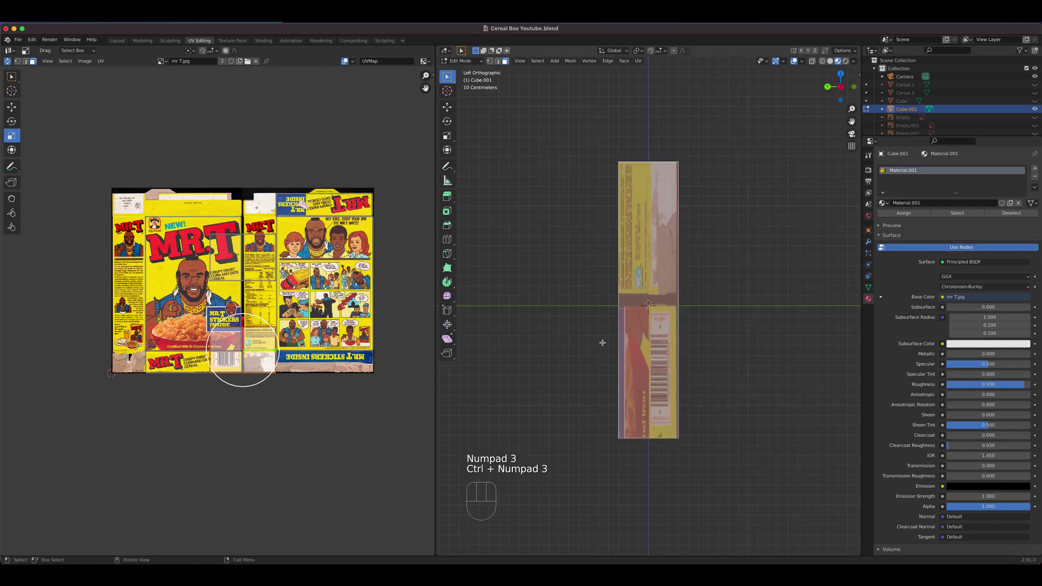
key("u")
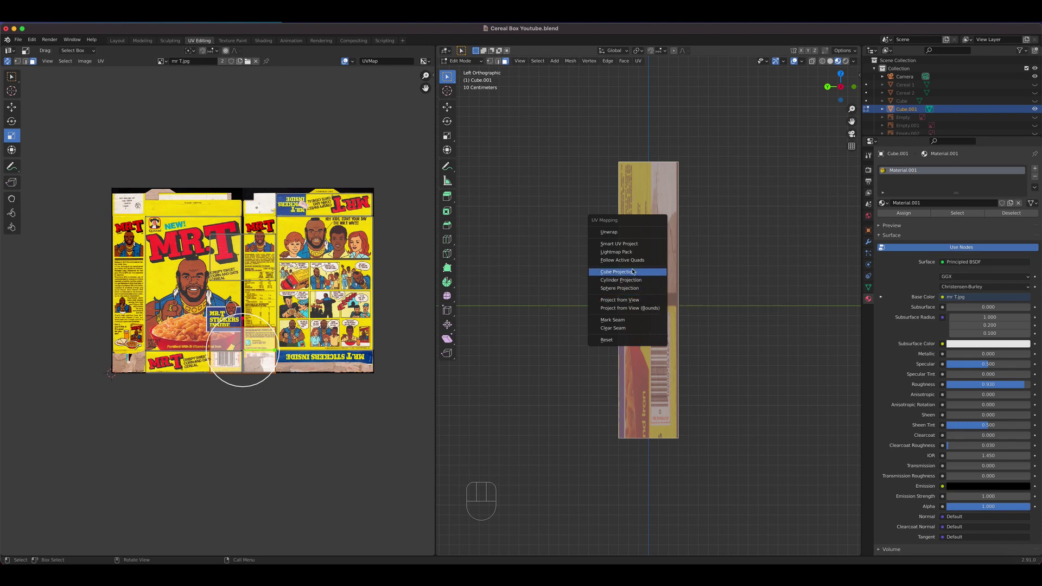
left_click(630, 300)
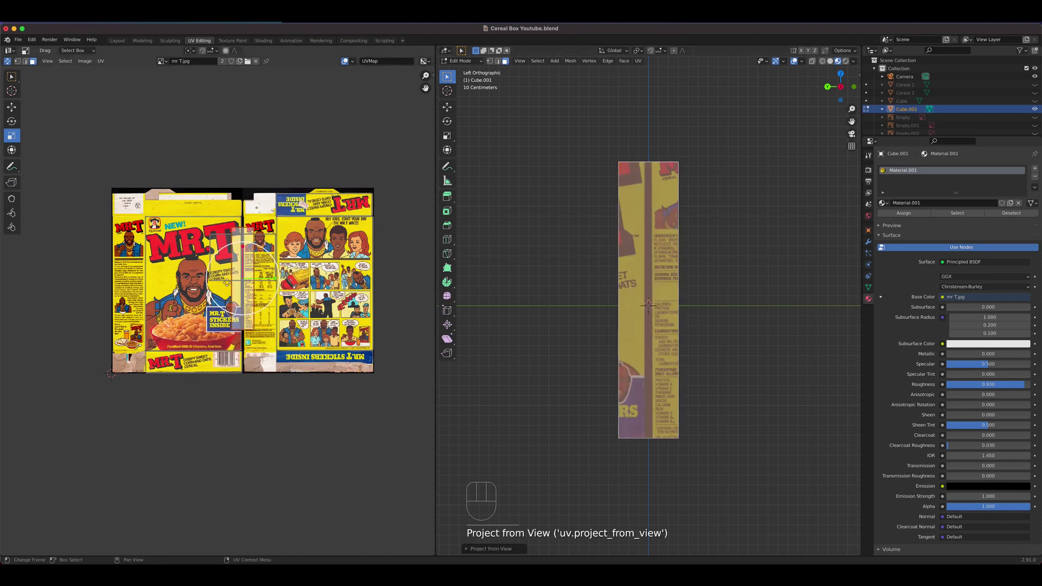
Move the left face's UV island onto the narrow side panel before the front cover and enlarge it to roughly cover the panel
key("g")
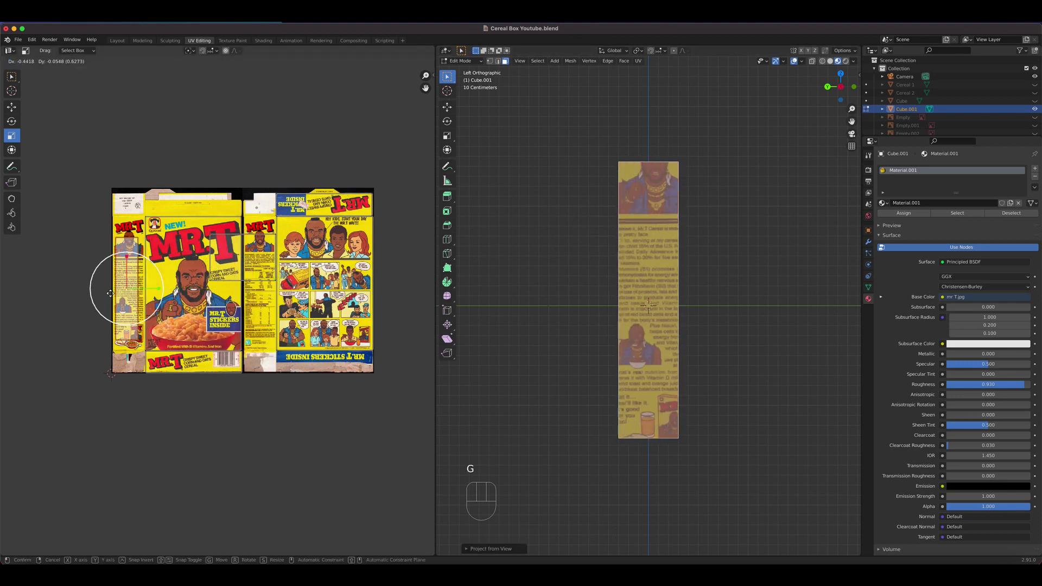
left_click(112, 294)
scroll(112, 294, "up", 2)
middle_click_drag(112, 295, 231, 299, "ctrl")
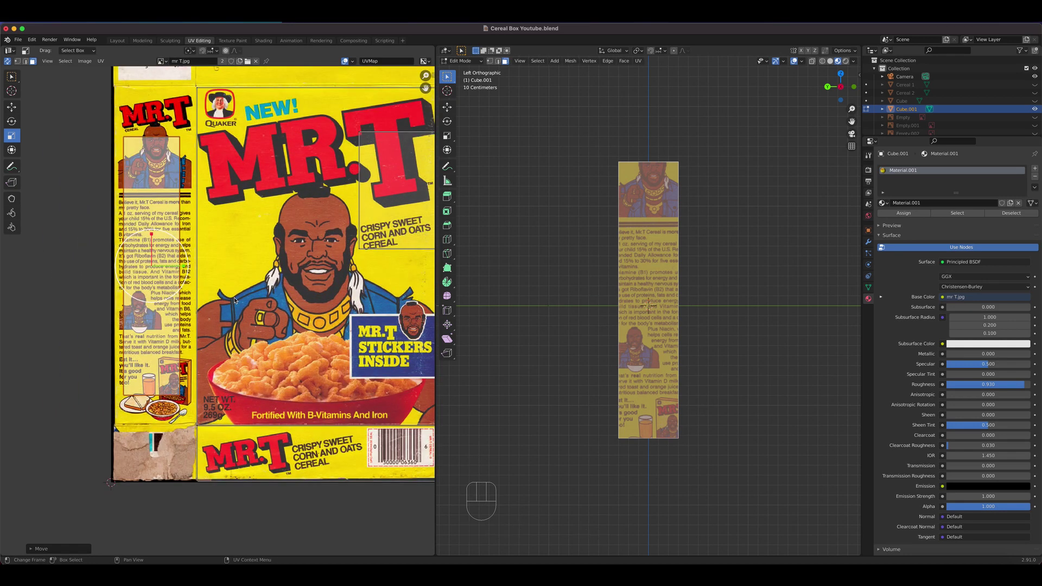
key("s")
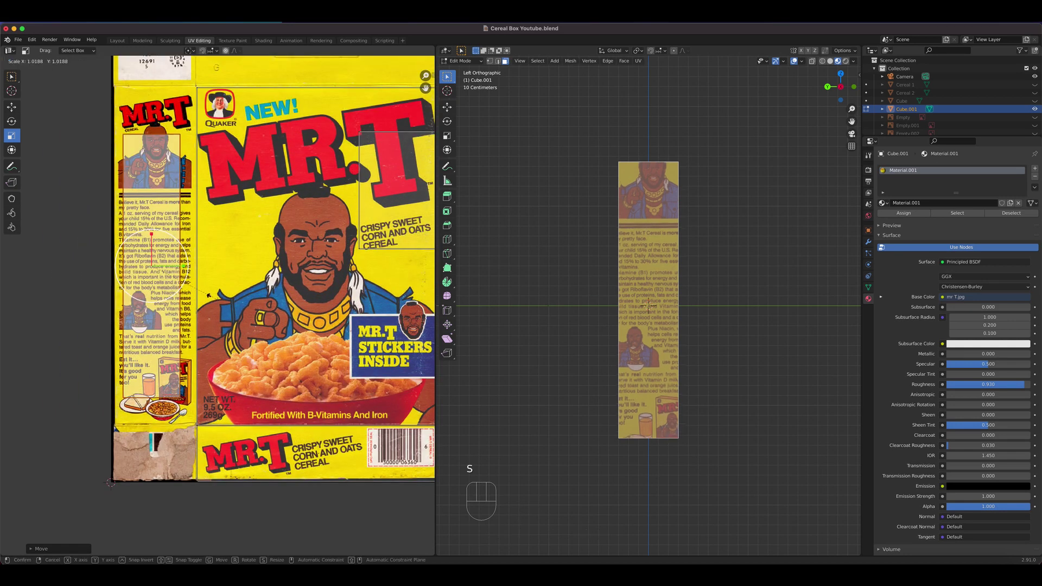
left_click(235, 305)
key("g")
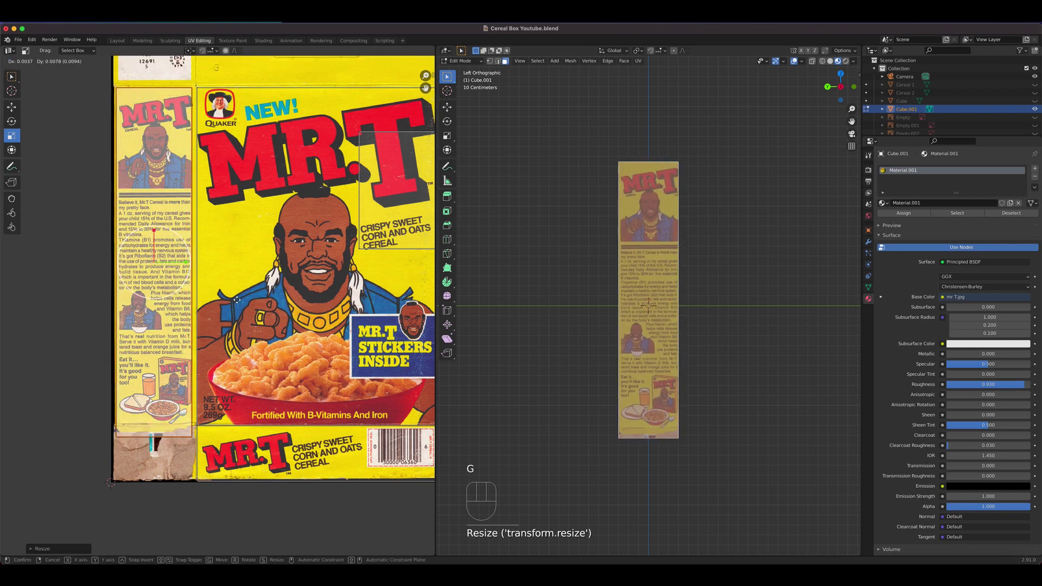
left_click(238, 300)
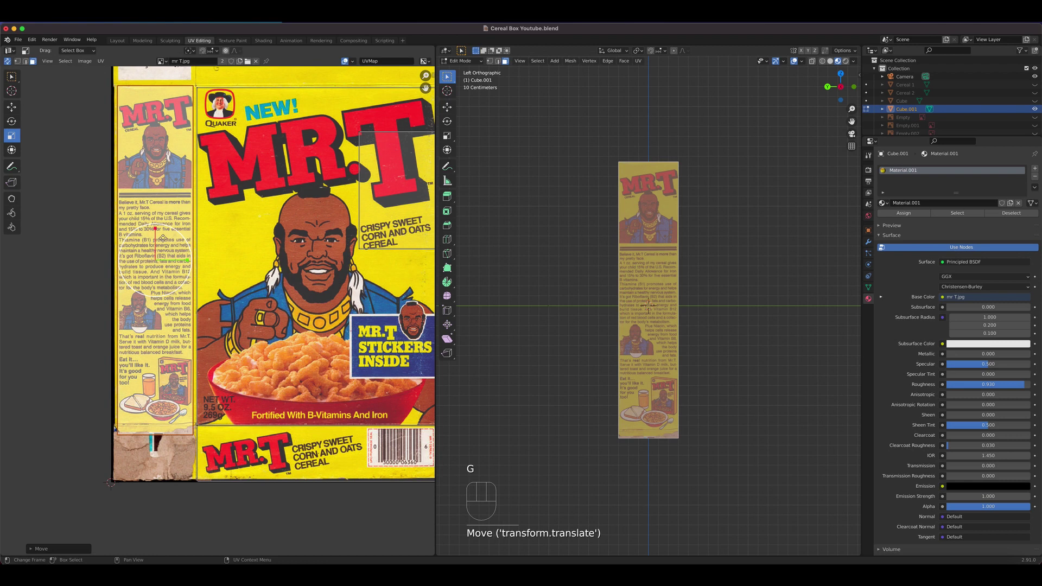
Fine-tune the left face's UV island by resizing it and nudging it until its edges match the side panel's borders
left_click_drag(154, 230, 165, 236)
key("g")
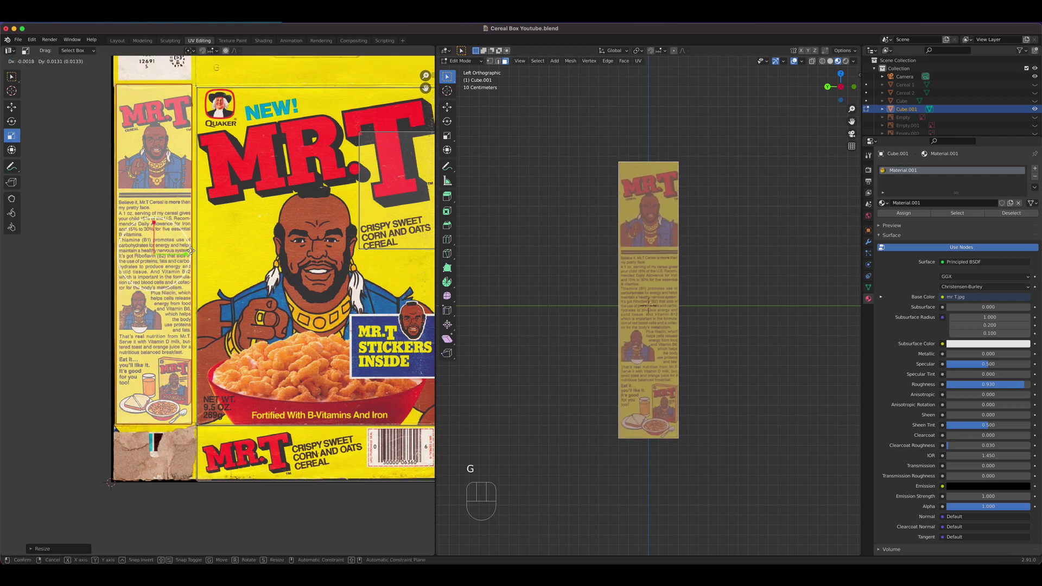
left_click(185, 253)
left_click_drag(185, 254, 189, 256)
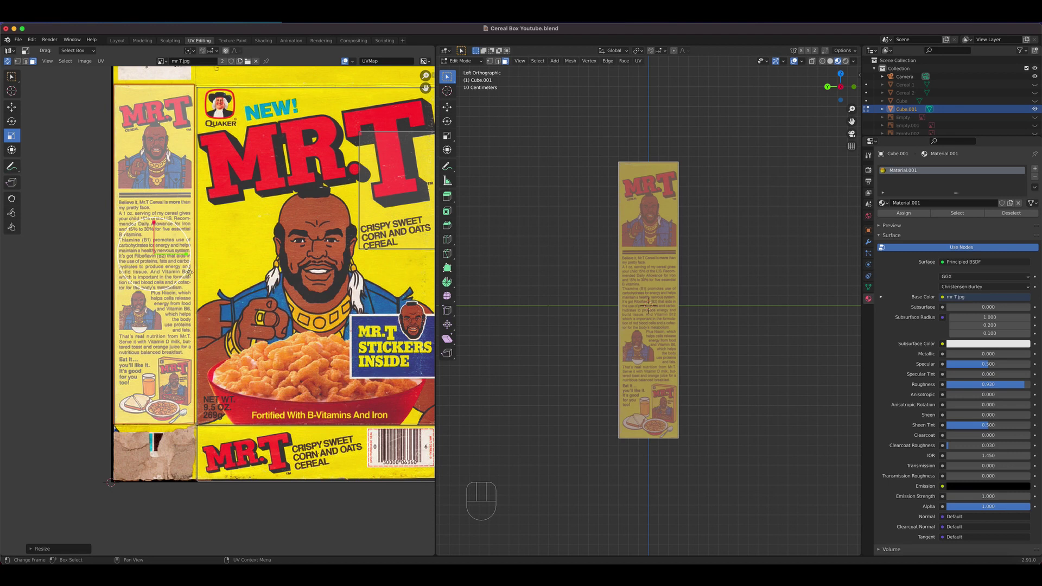
From the right orthographic view, select the box's right side face and unwrap it with Project from View
scroll(267, 281, "down", 4)
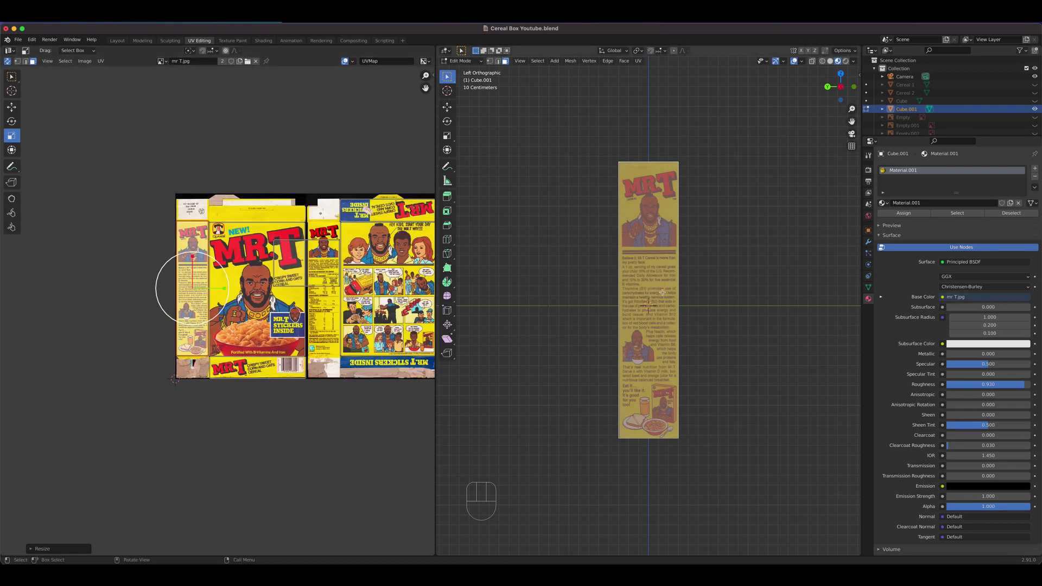
key("KP_3")
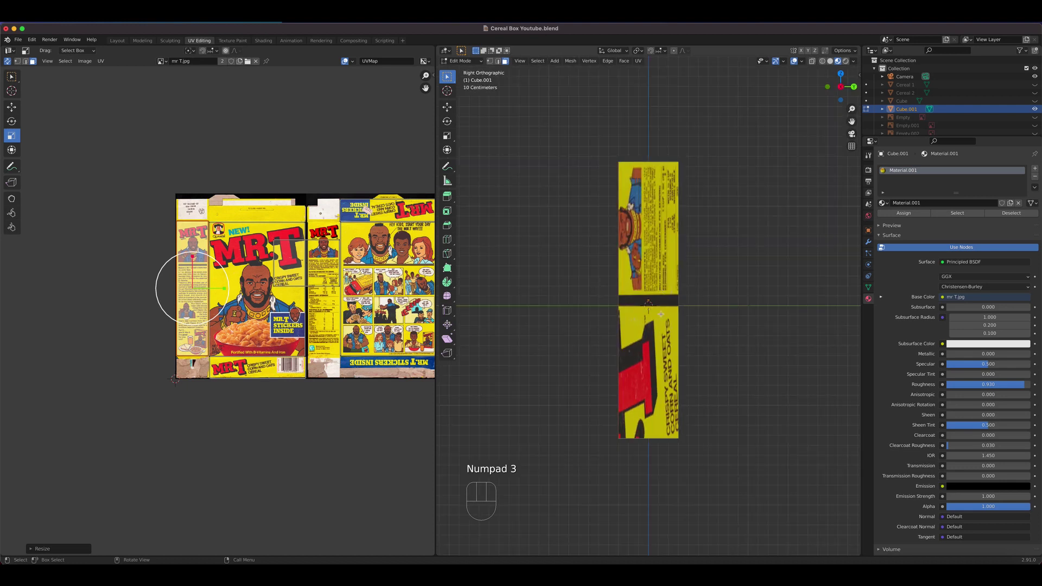
left_click(660, 314)
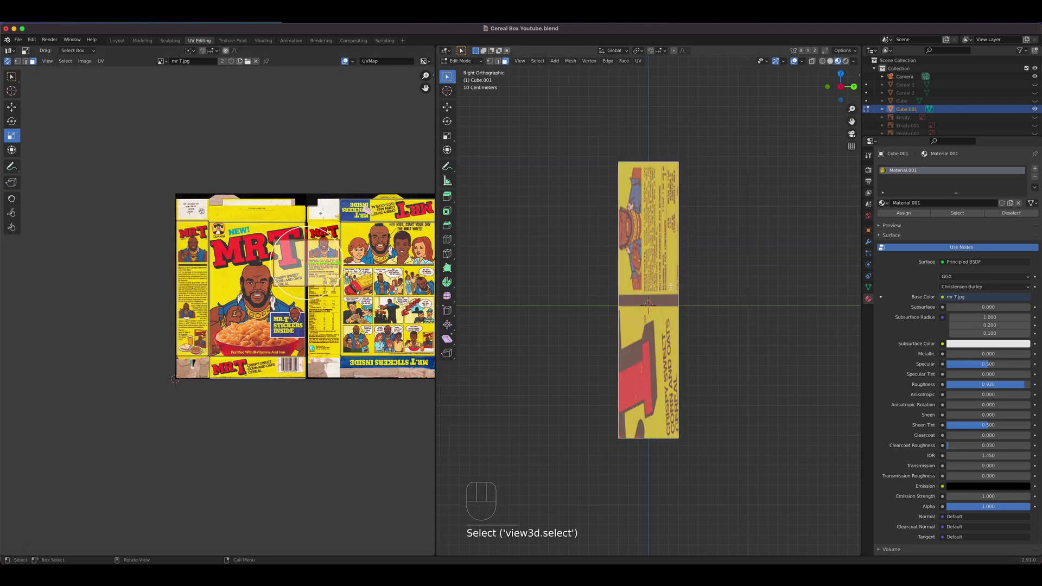
key("u")
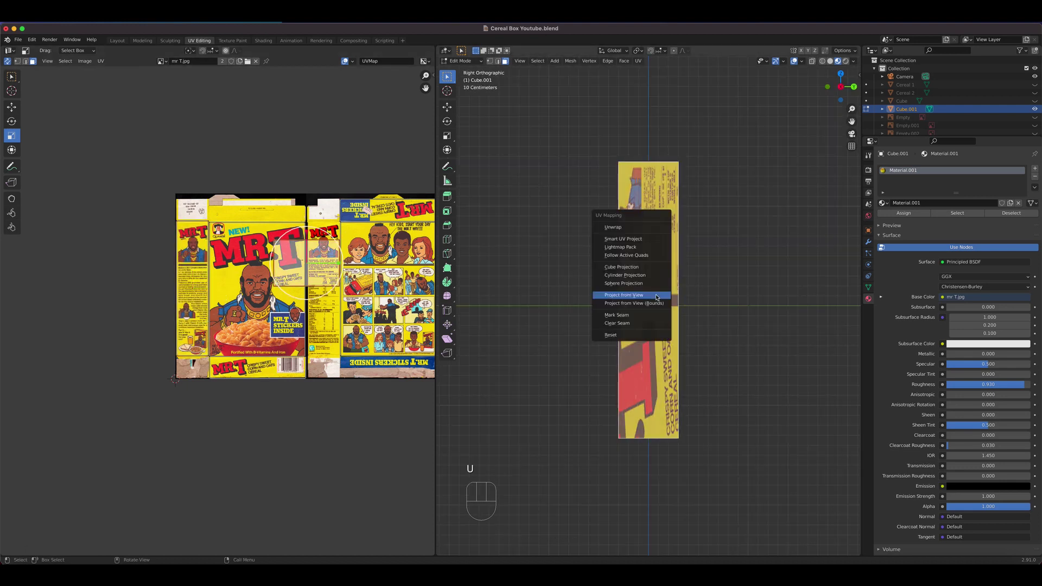
left_click(655, 295)
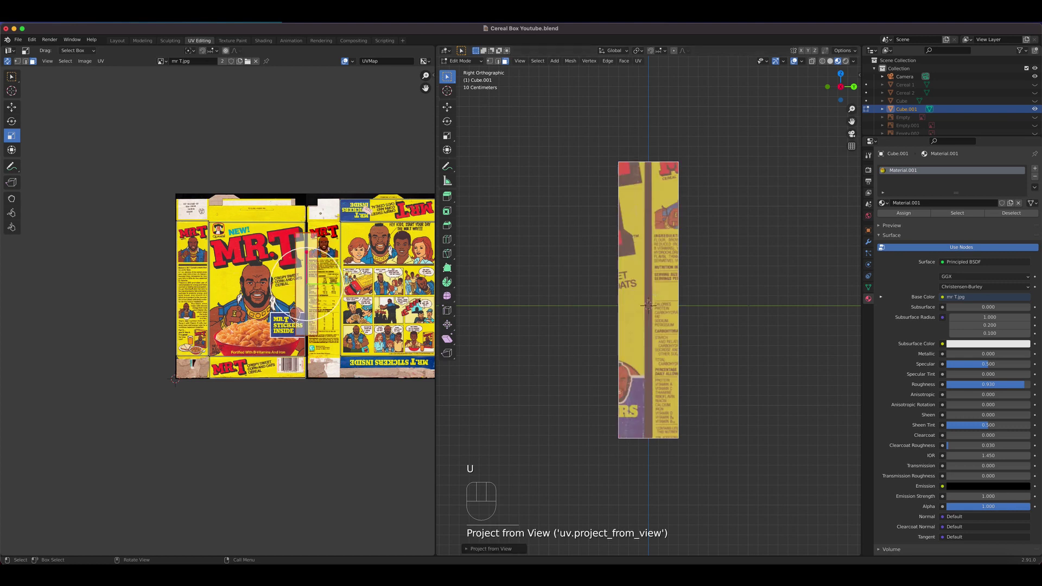
Enlarge the right face's UV island, move it onto the nutrition panel between cover and comic, and widen it to fit
scroll(222, 289, "up", 2)
scroll(223, 288, "right", 3, "shift")
scroll(222, 289, "up", 1)
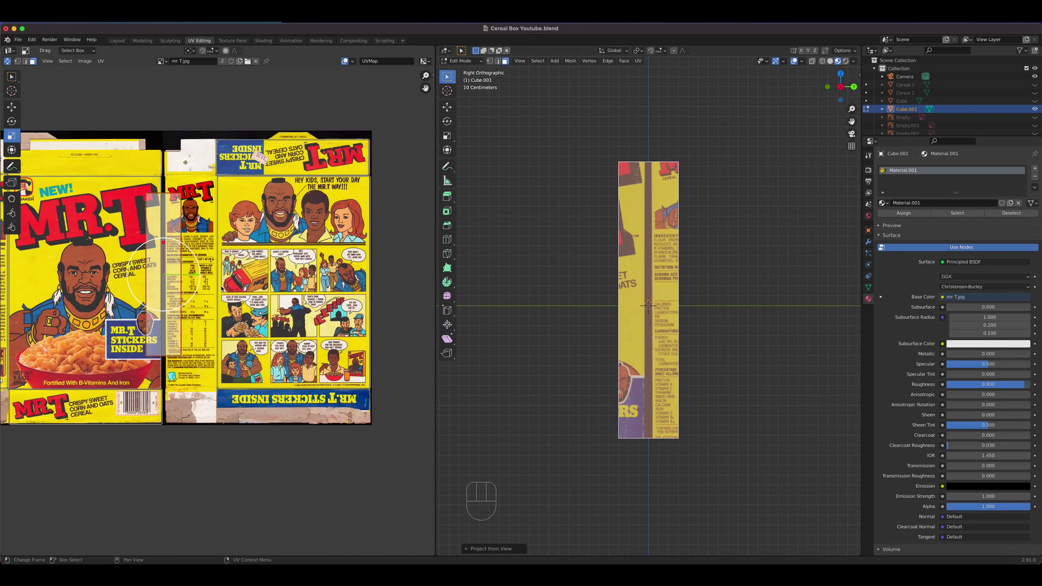
key("s")
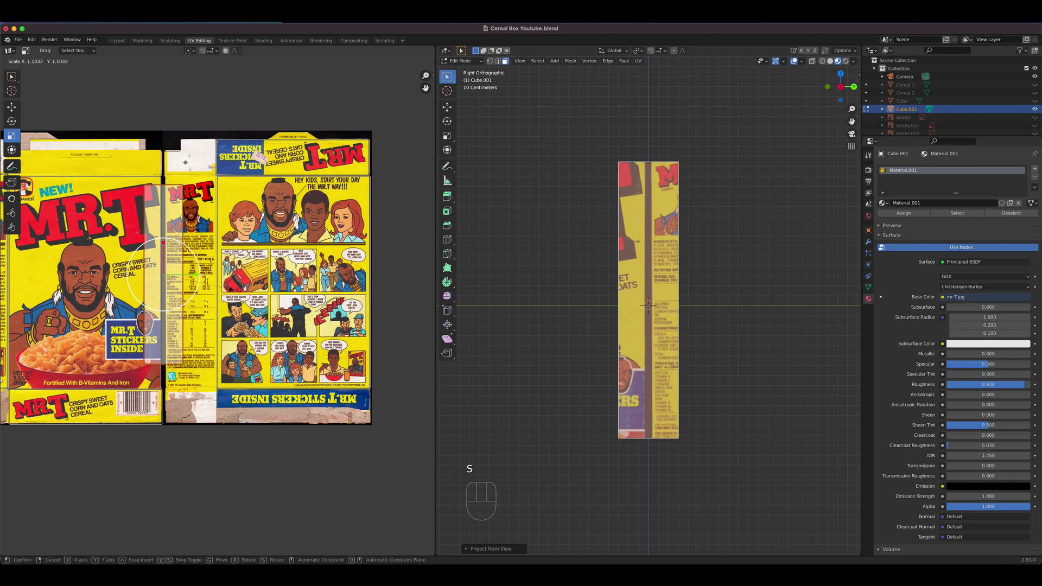
left_click(242, 296)
key("g")
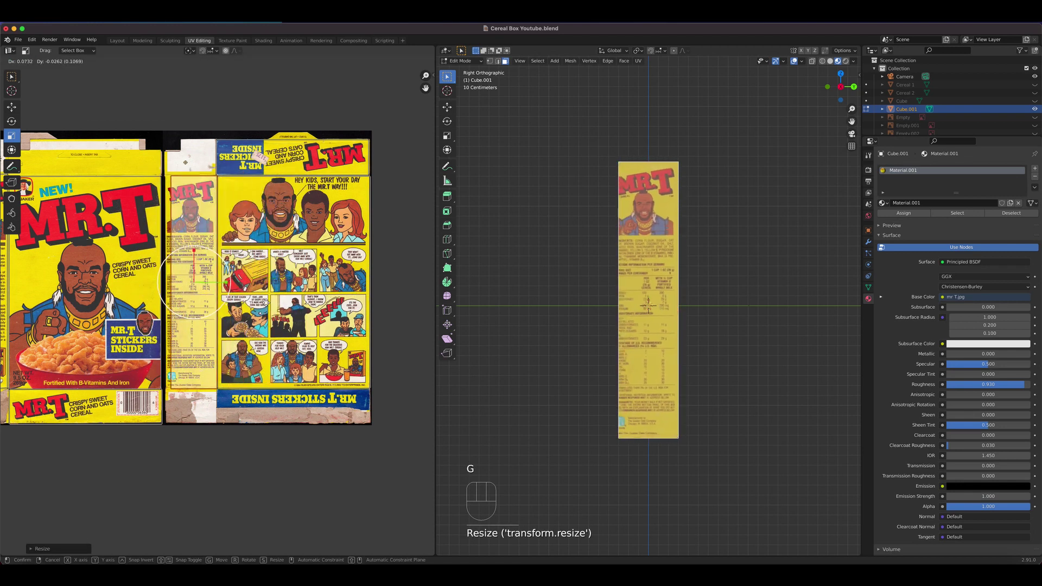
left_click(191, 282)
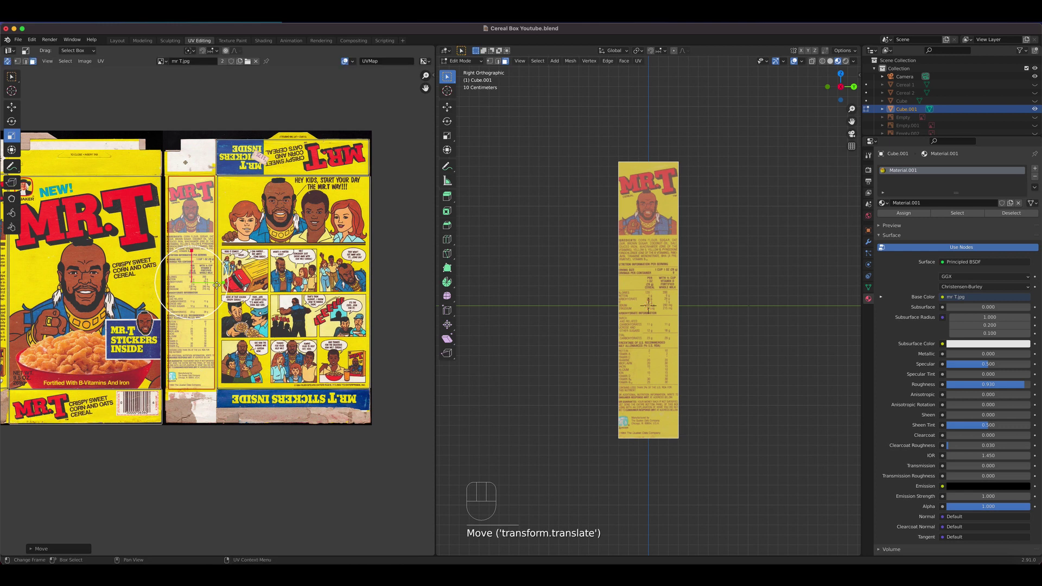
scroll(218, 281, "up", 1)
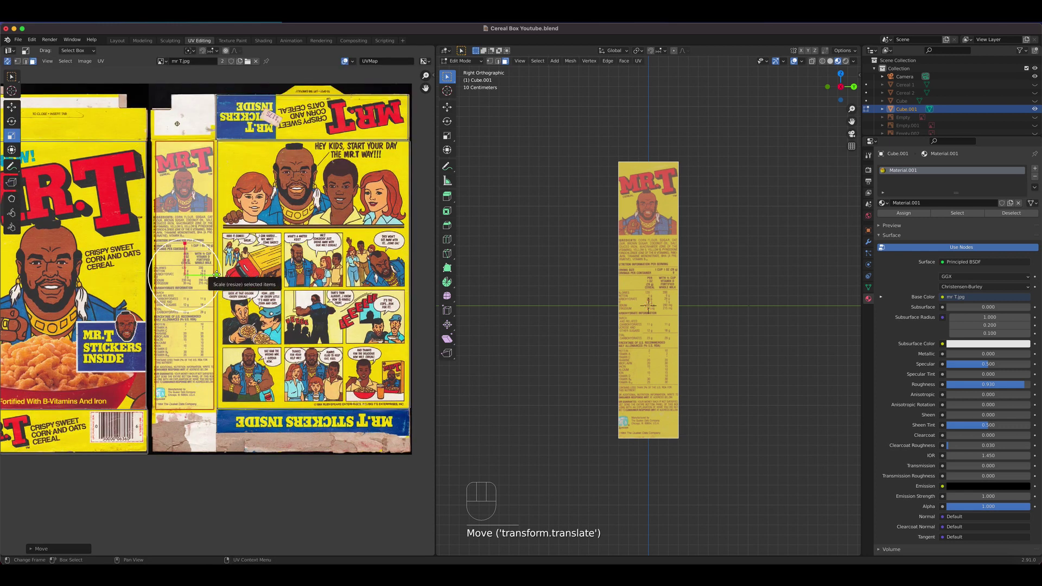
key("s")
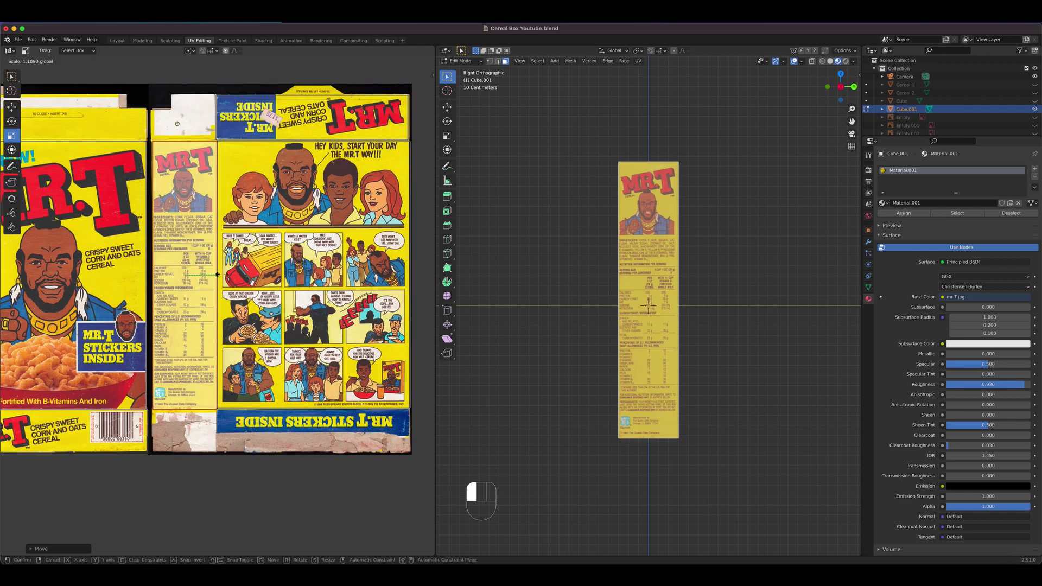
left_click(217, 275)
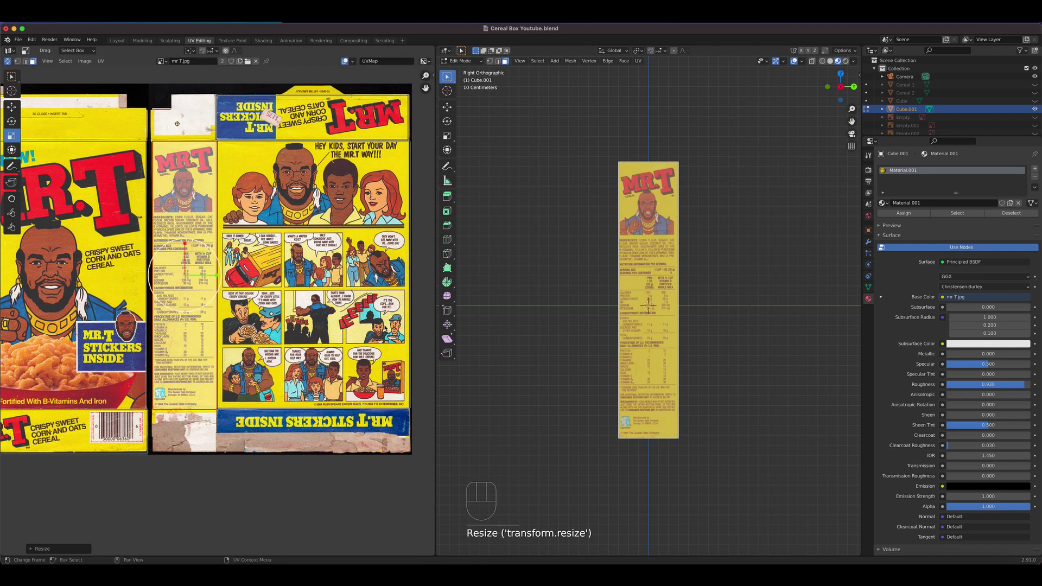
Rename the Mr. T box object Cereal 3 and the remaining hidden Cube object Cereal 4
scroll(647, 304, "down", 4)
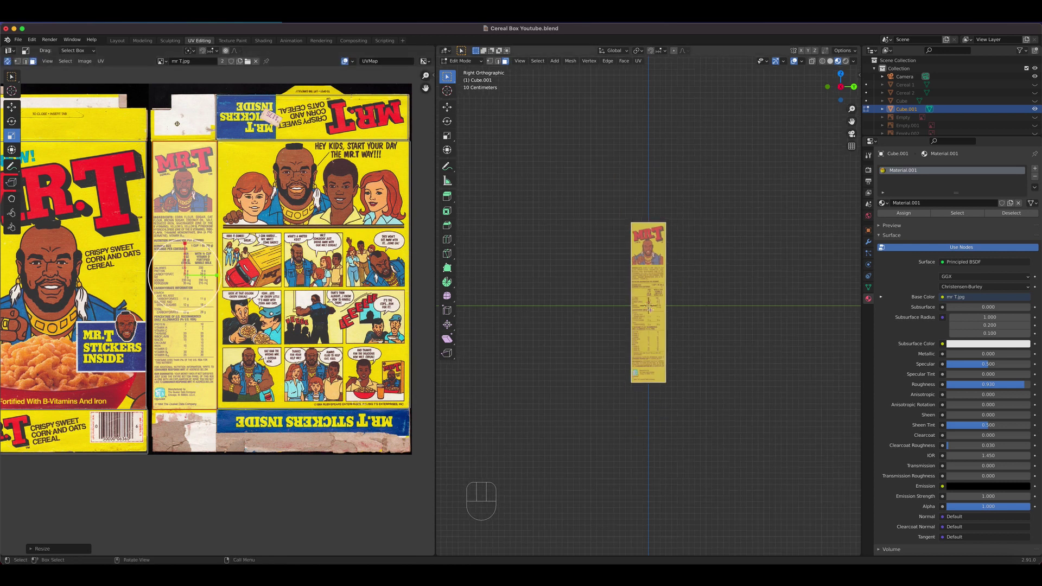
middle_click_drag(705, 304, 771, 308)
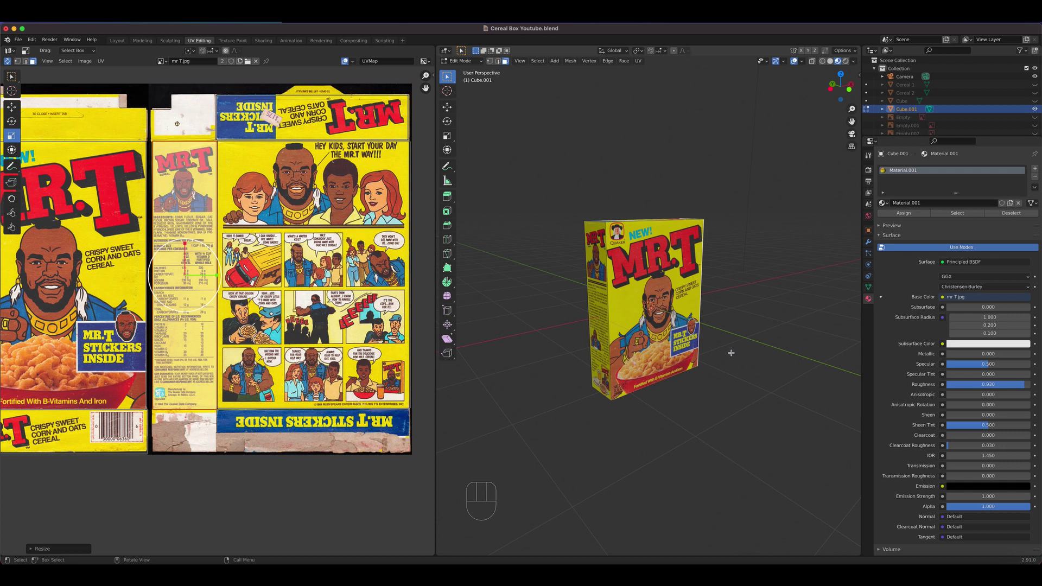
double_click(917, 112)
scroll(917, 112, "down", 1)
type("Ce")
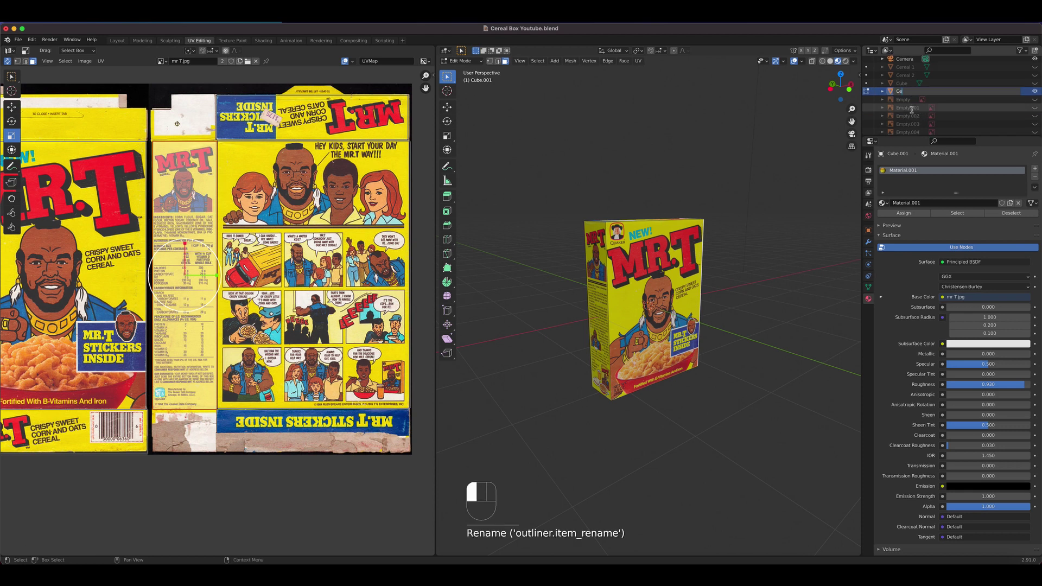
type("real 3")
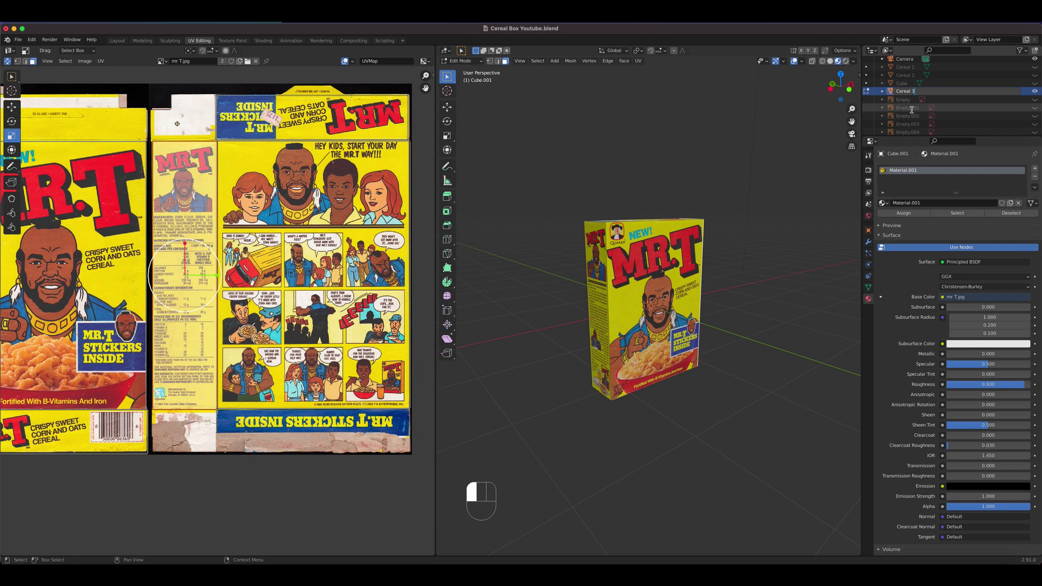
left_click(910, 108)
double_click(907, 91)
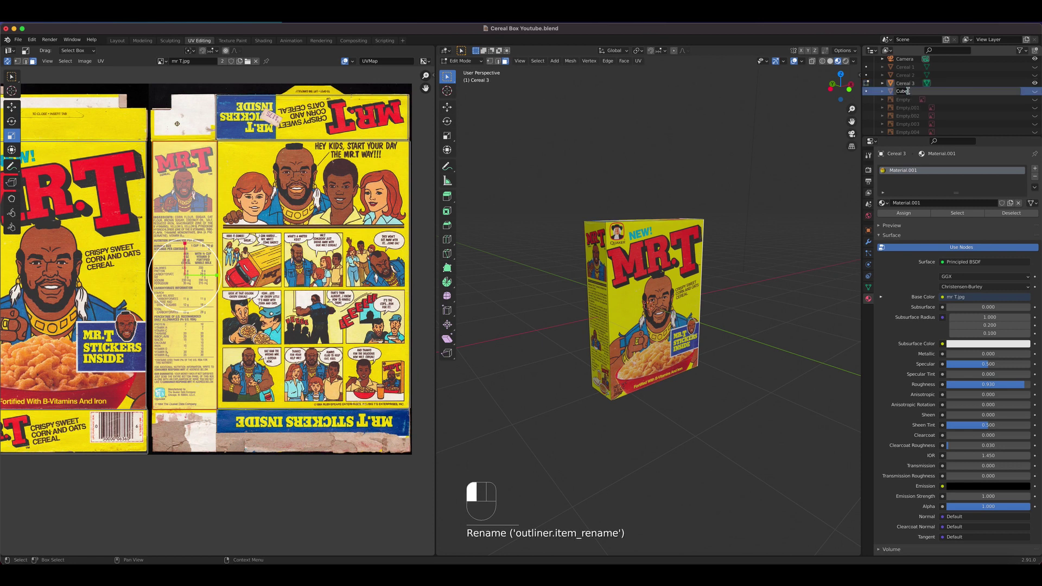
type("Cereal 4")
key("Return")
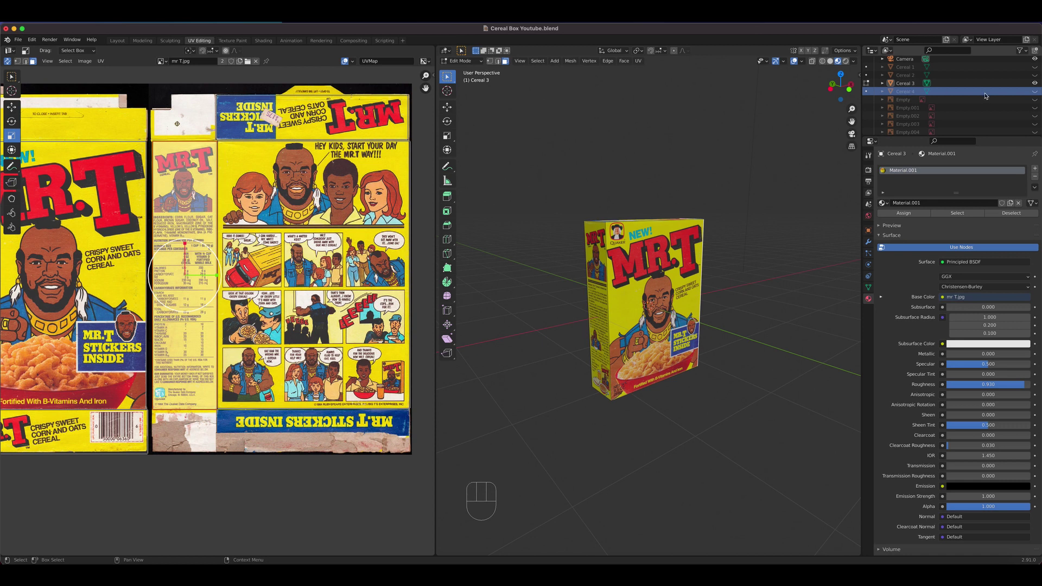
Delete all the hidden reference image empties, from Empty through Empty.006
left_click(923, 100)
scroll(941, 114, "down", 2)
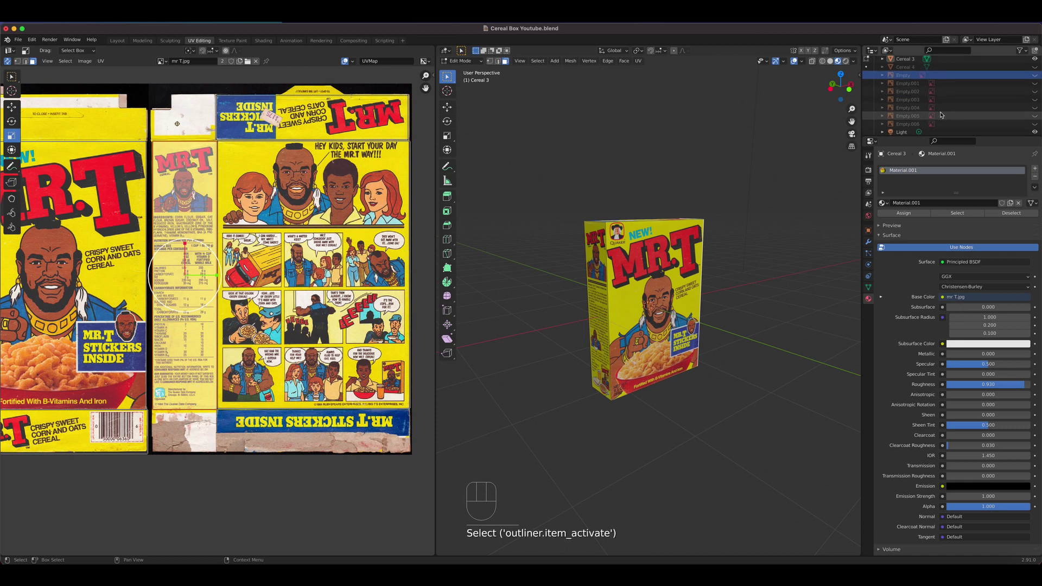
left_click(901, 124, "shift")
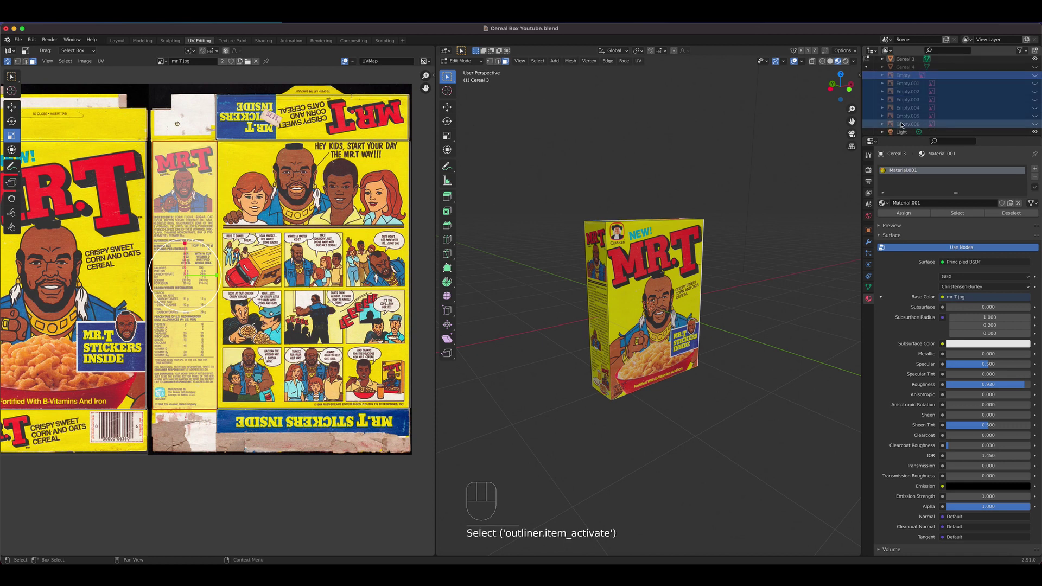
key("Delete")
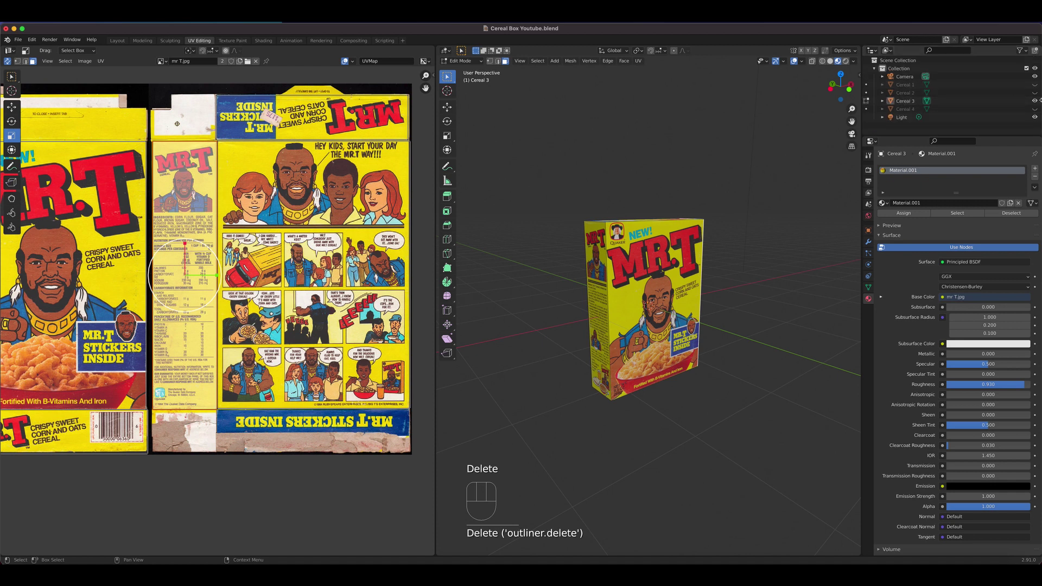
Unhide Cereal 1, Cereal 2 and Cereal 4, and switch to the Modeling workspace
left_click_drag(1034, 85, 1036, 109)
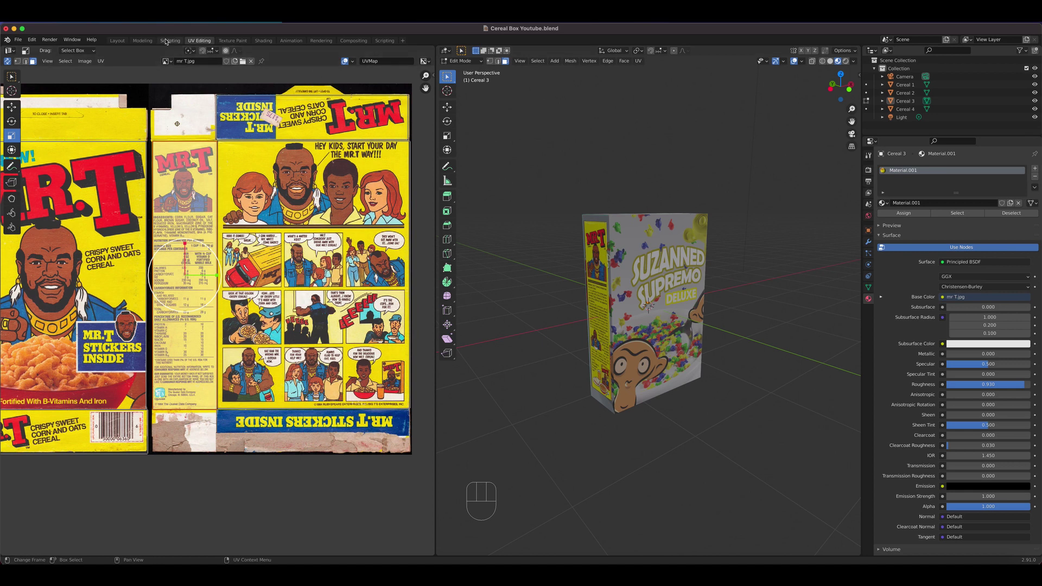
left_click(142, 40)
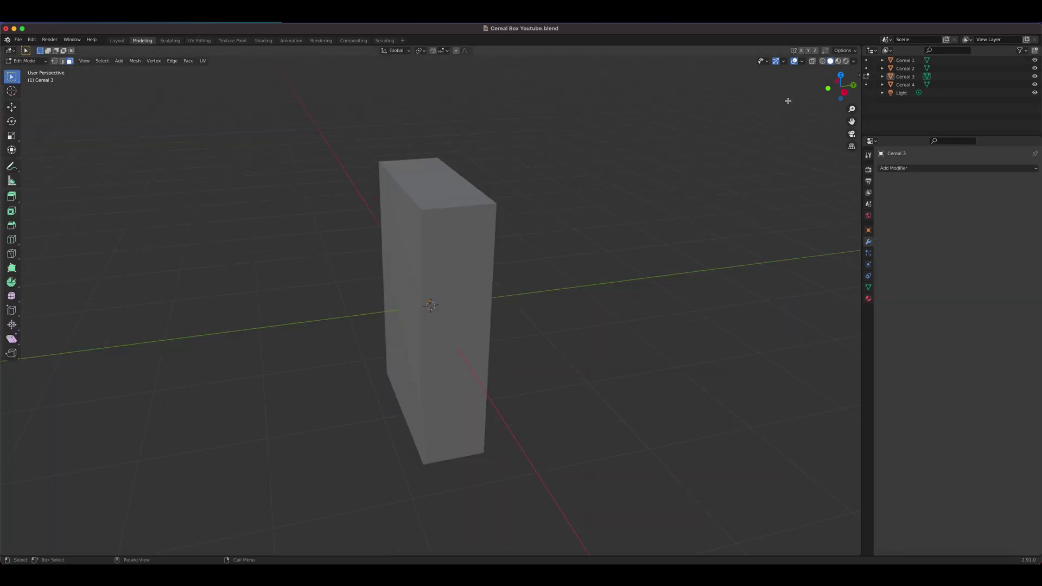
Turn on material preview shading for the viewport and return to Object Mode in top view
left_click(838, 60)
middle_click_drag(509, 266, 584, 267)
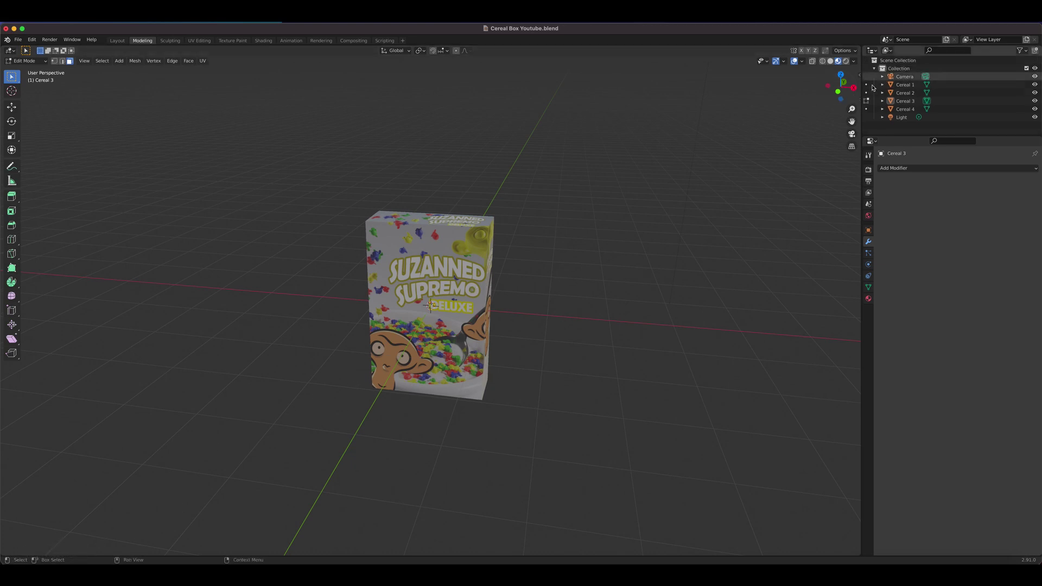
scroll(868, 87, "up", 3)
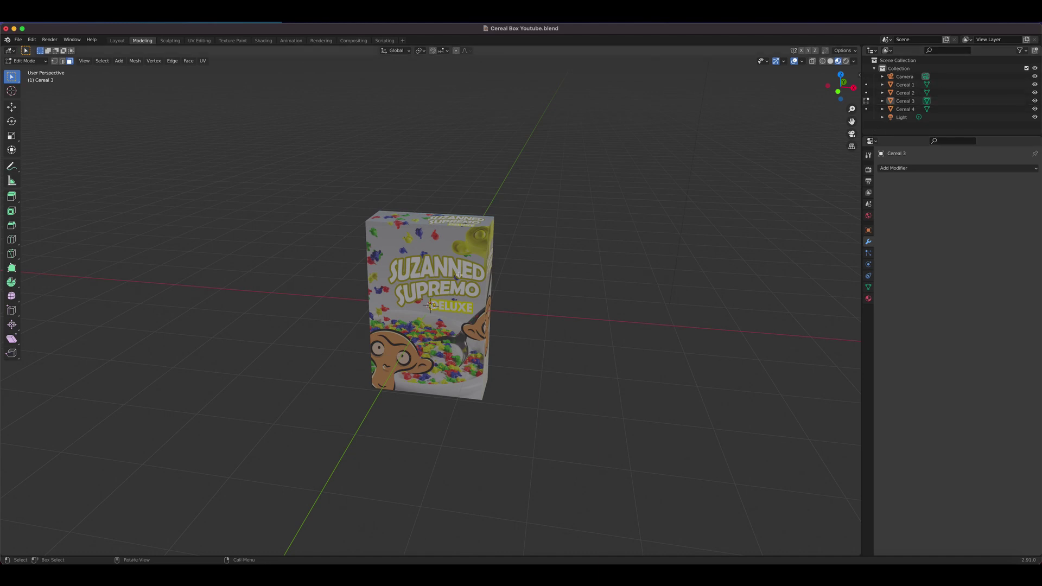
key("KP_7")
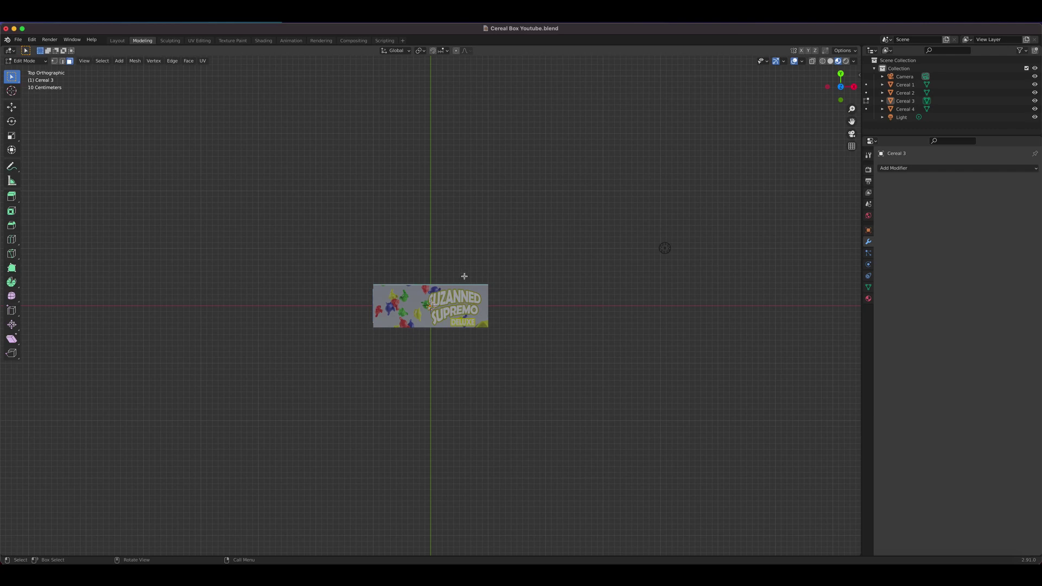
left_click(26, 60)
left_click(30, 70)
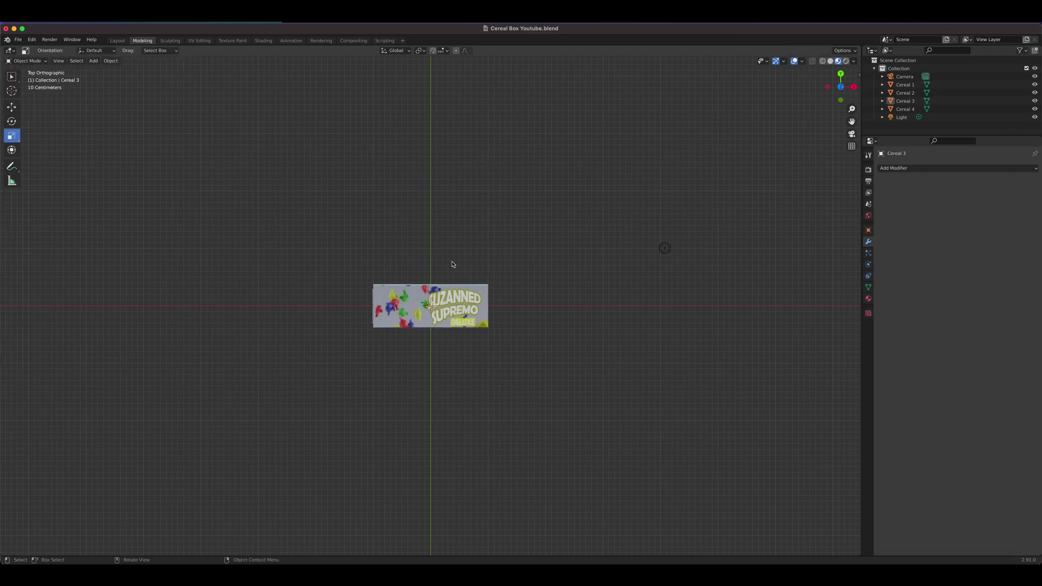
Move the Suzanned Supremo box and the Mr. T box apart into a back row on either side of the Y axis
left_click(456, 298)
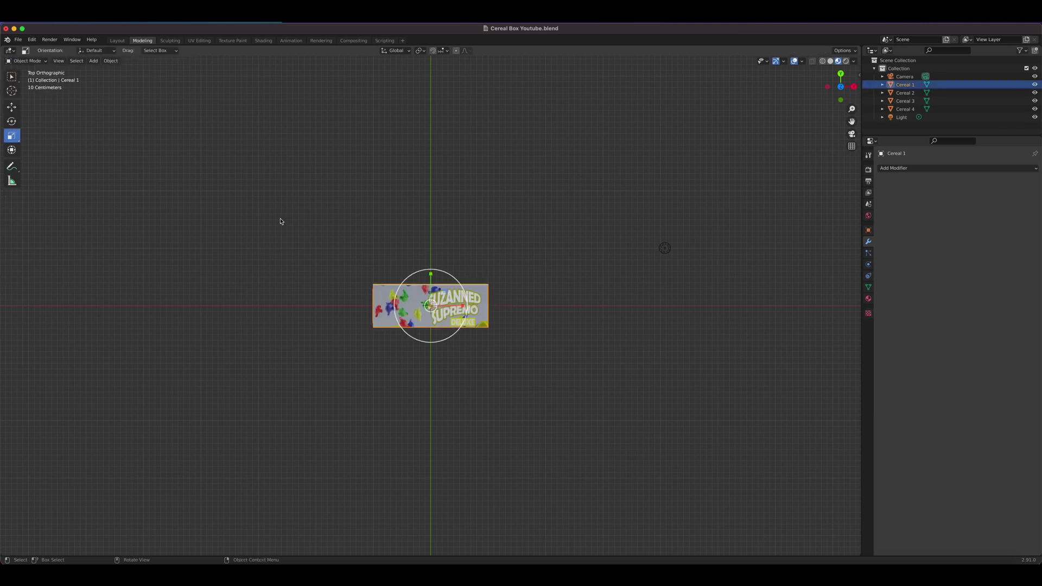
left_click(11, 76)
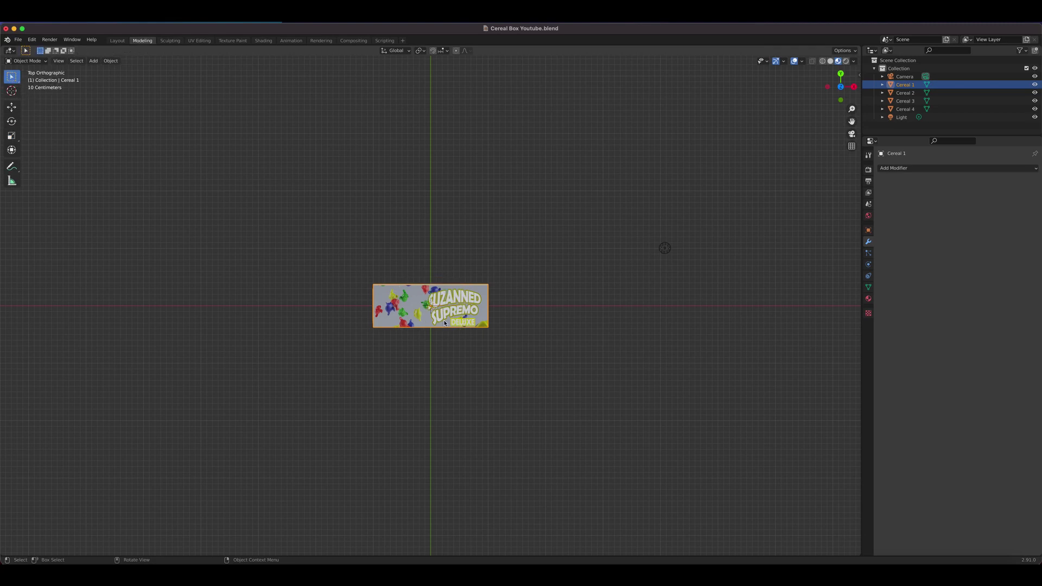
key("g")
left_click(323, 283)
left_click(437, 304)
key("g")
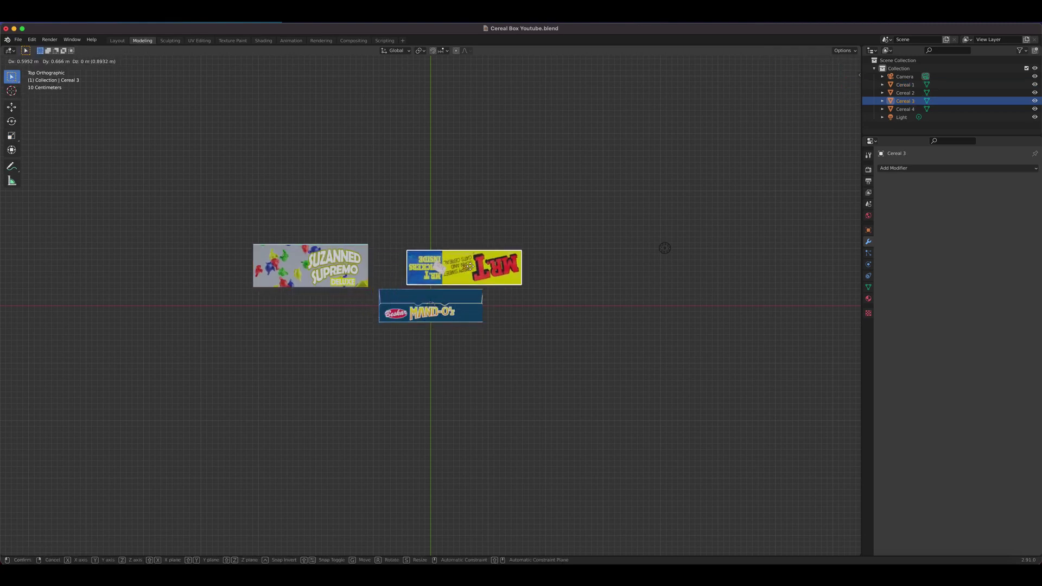
left_click(472, 261)
Spread the Mand-O's box and the Mini Wheats box apart into a front row along the X axis
left_click(434, 311)
key("g")
left_click(540, 317)
left_click(428, 318)
key("g")
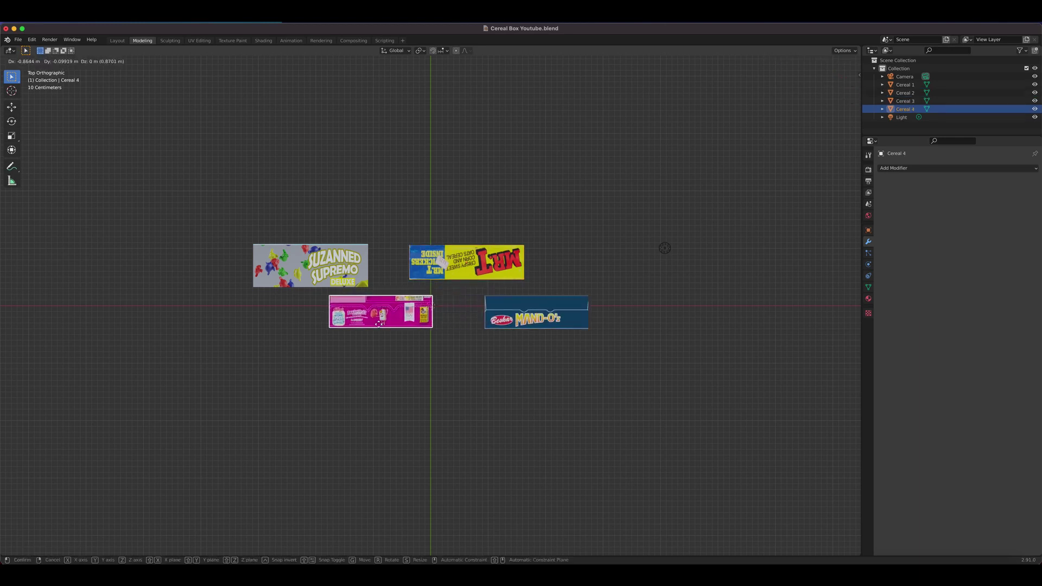
left_click(401, 322)
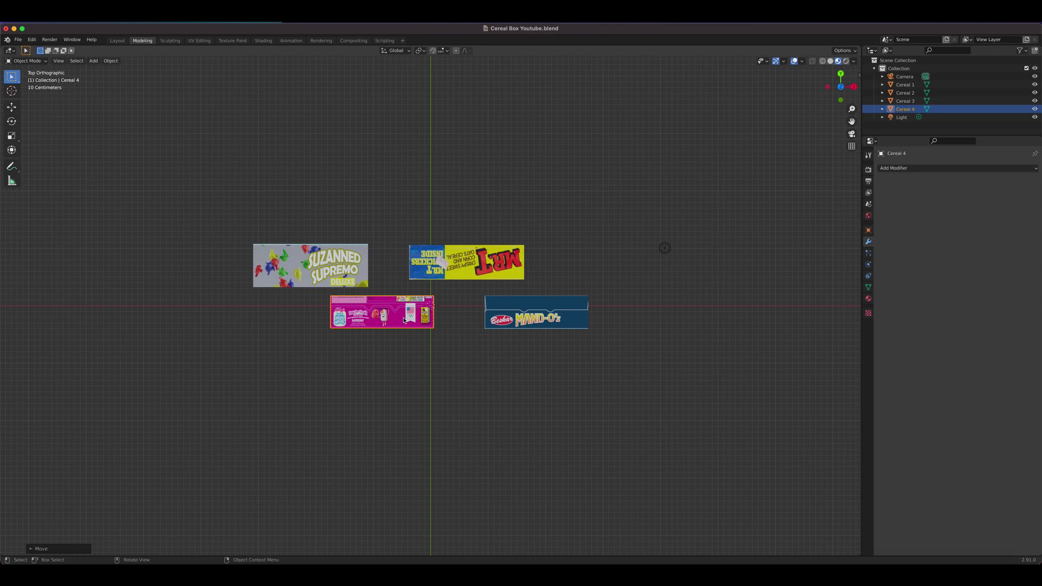
Rotate the Mini Wheats box 90° about the global Z axis
key("KP_1")
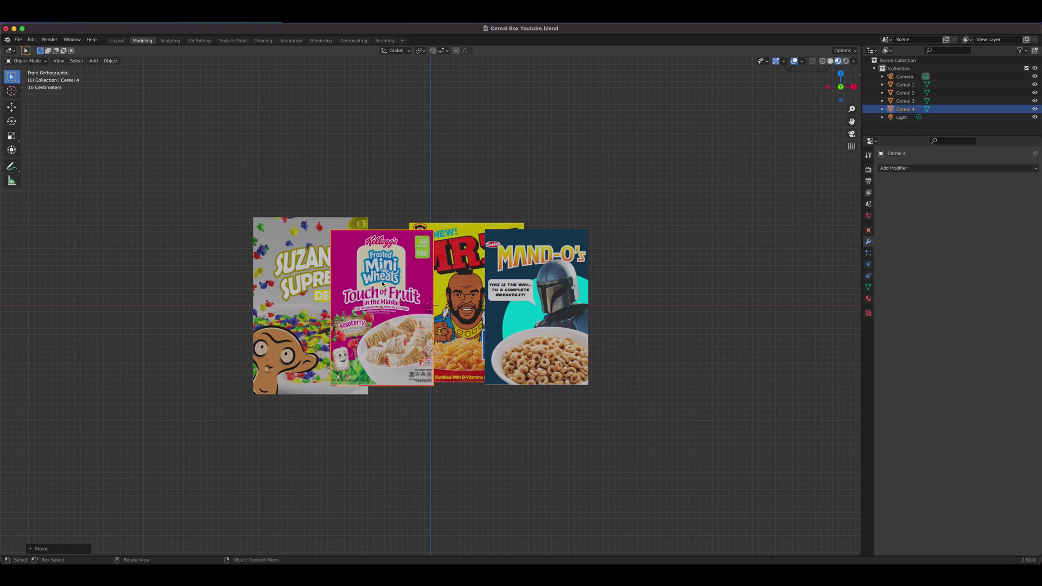
scroll(382, 283, "up", 1)
scroll(382, 282, "down", 1)
key("r")
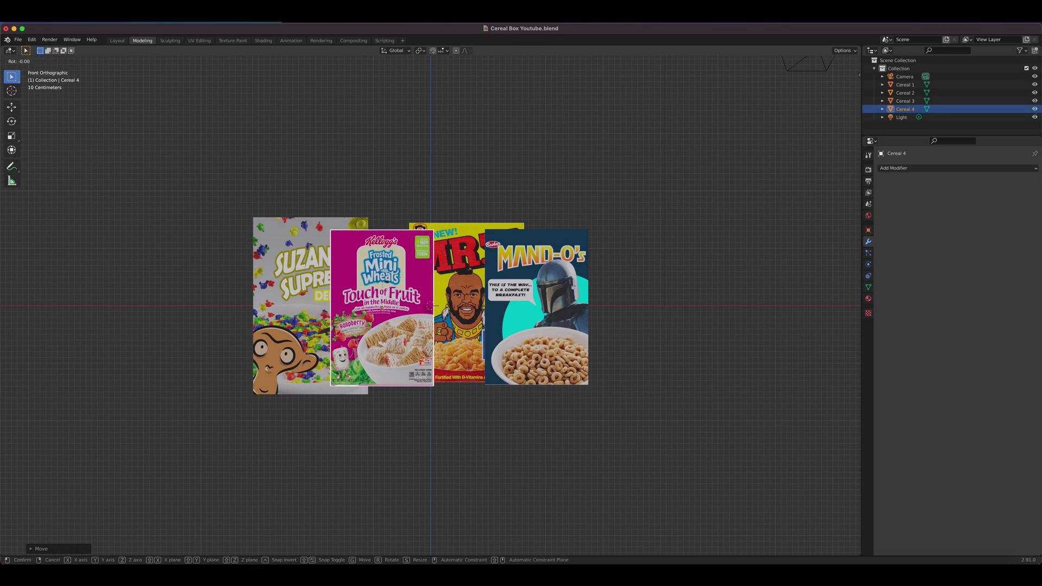
key("z")
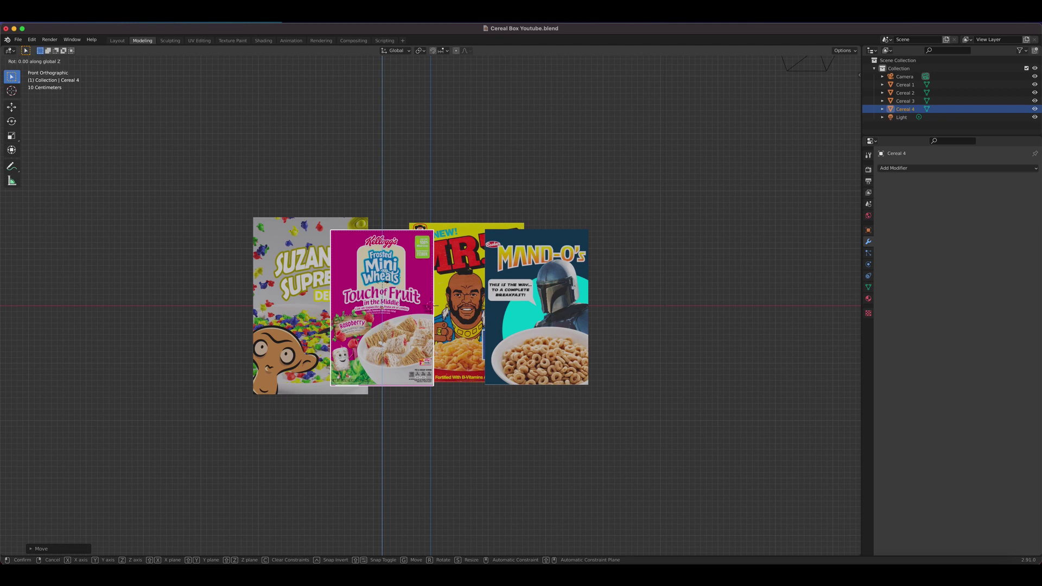
type("90")
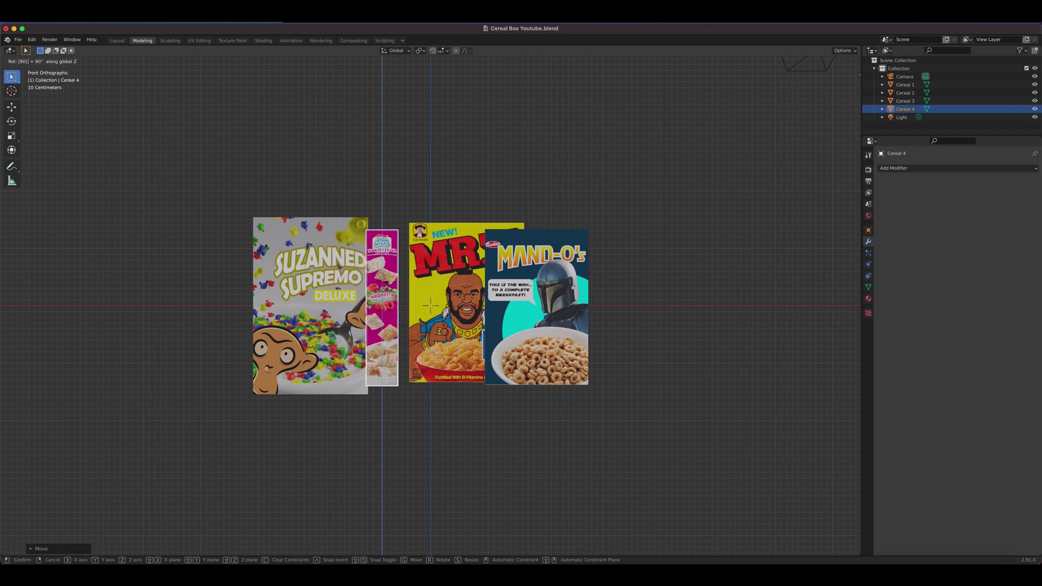
key("Return")
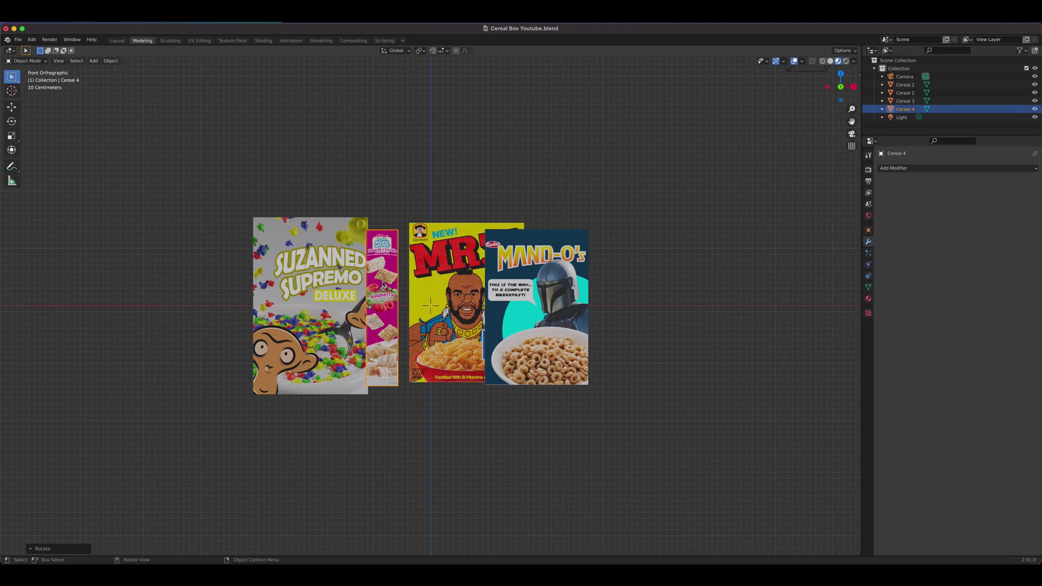
Open the Screencast Keys settings and restart the on-screen key display
key("r")
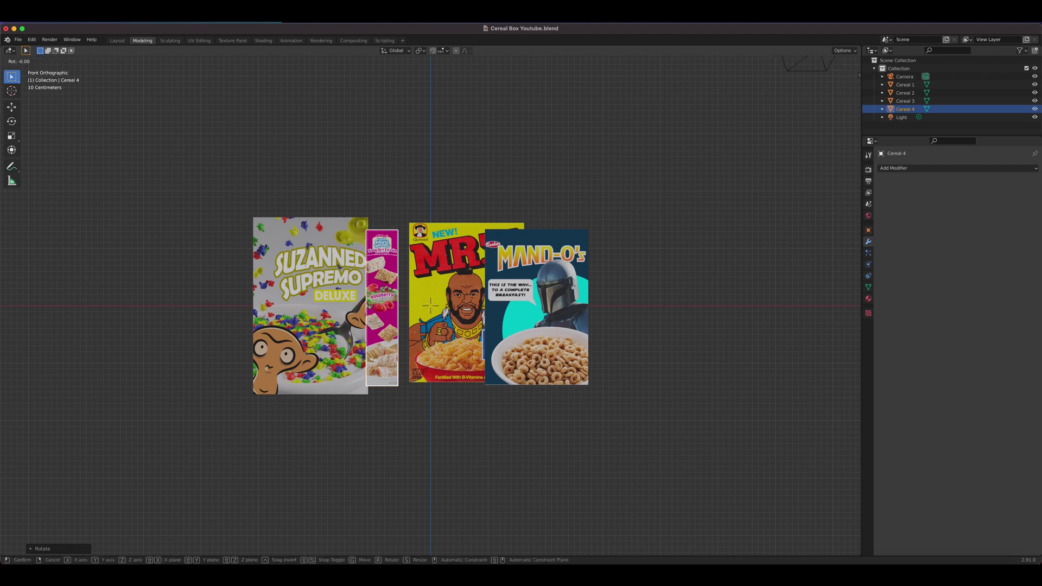
key("Escape")
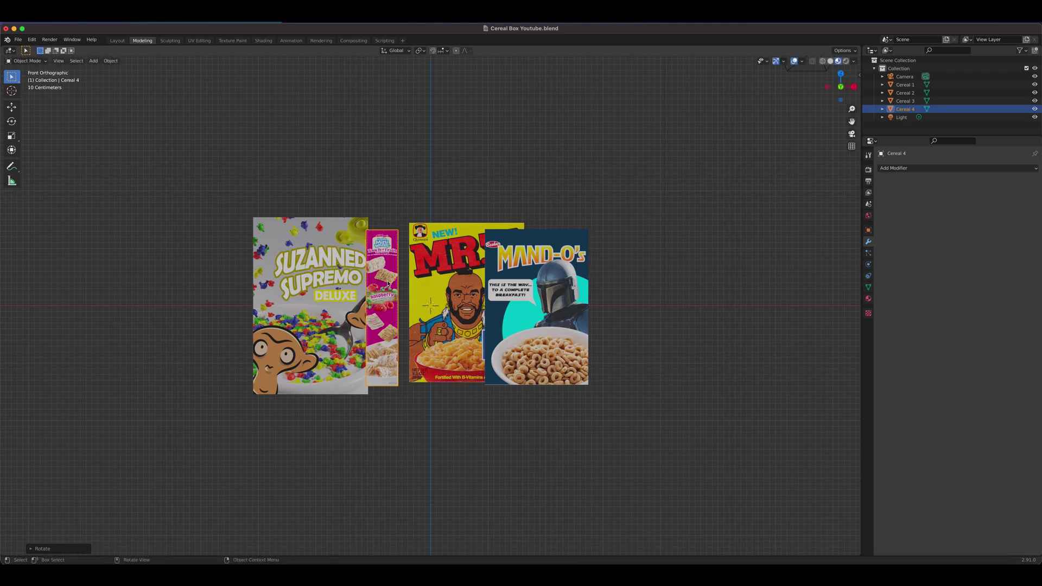
key("n")
left_click(857, 145)
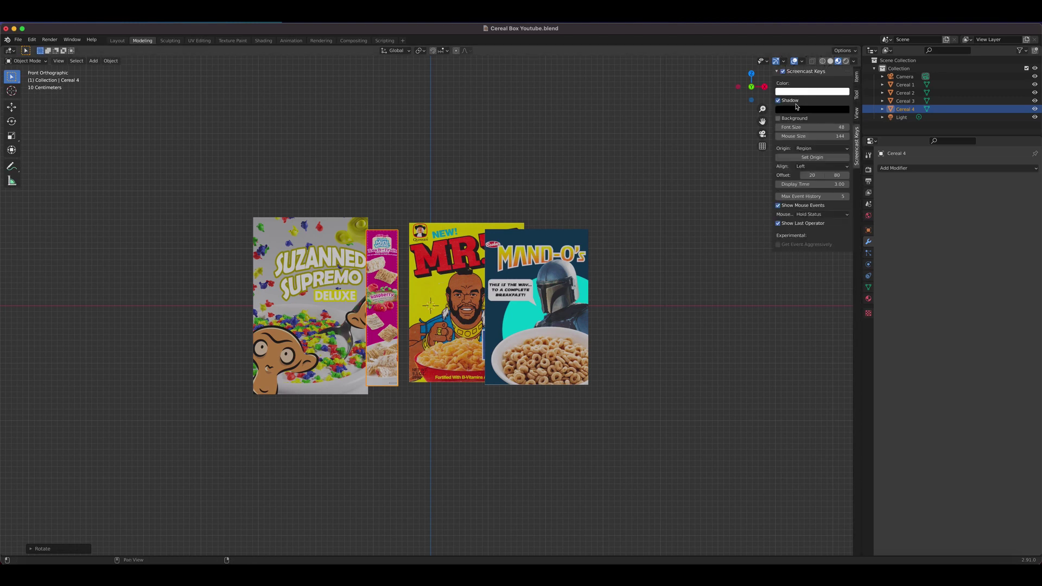
left_click(782, 72)
left_click(782, 72)
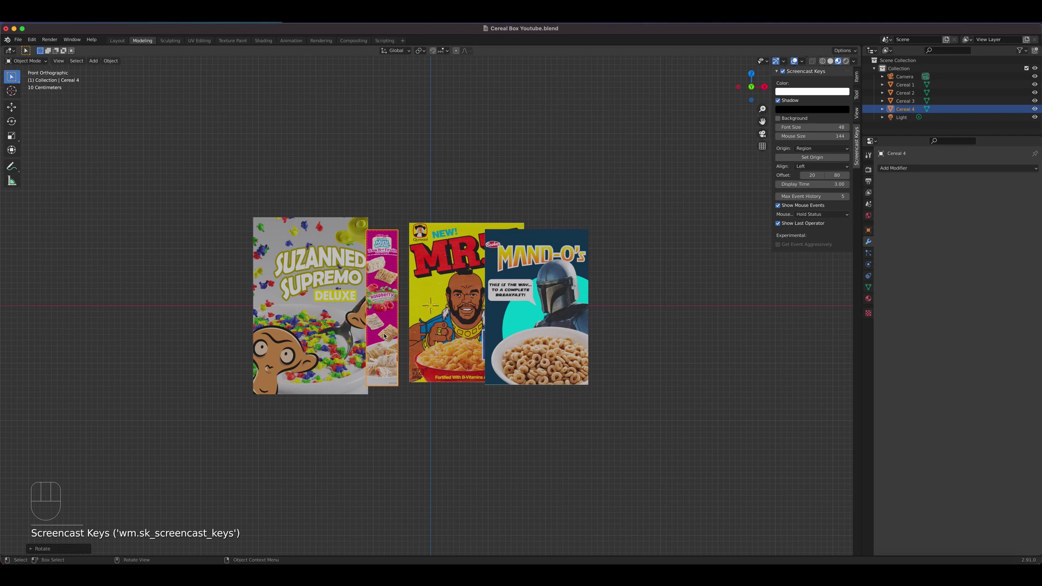
Rotate the Mini Wheats box 90° in front view to lay it flat, and lower it in front of the Mr. T box's base
type("r")
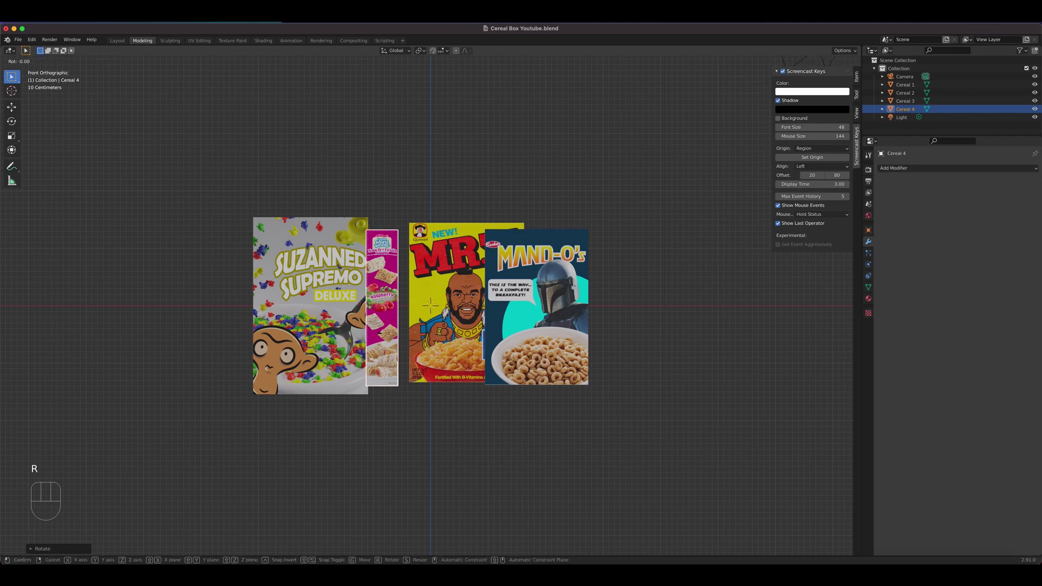
type("90")
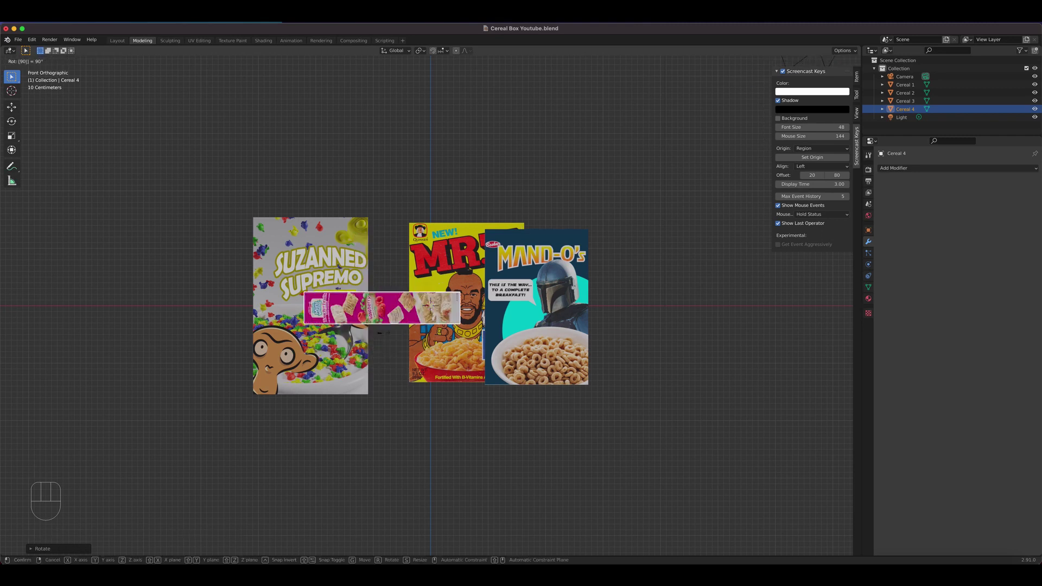
key("Return")
scroll(404, 324, "up", 3)
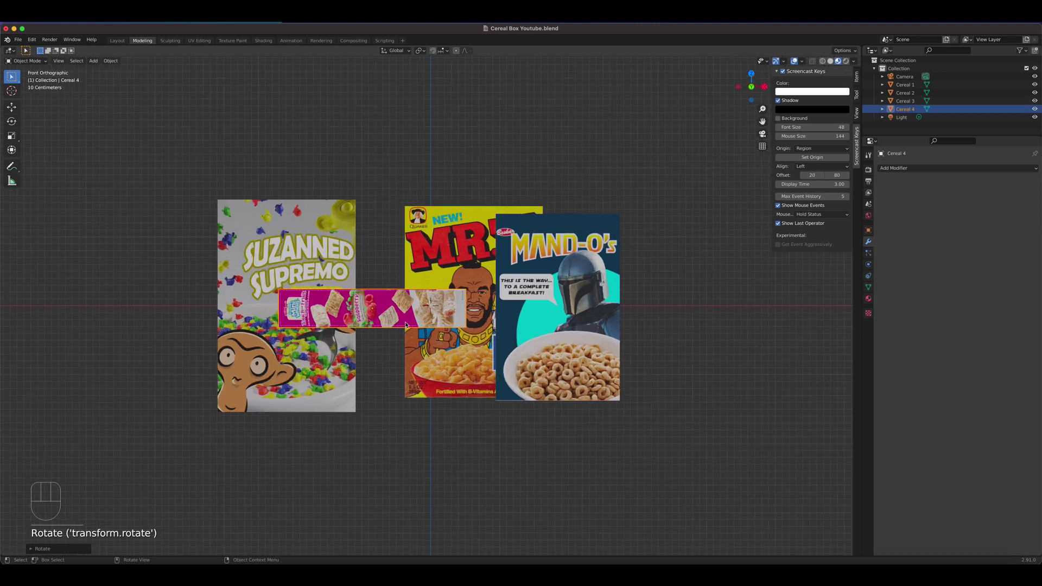
middle_click_drag(404, 323, 395, 226, "shift")
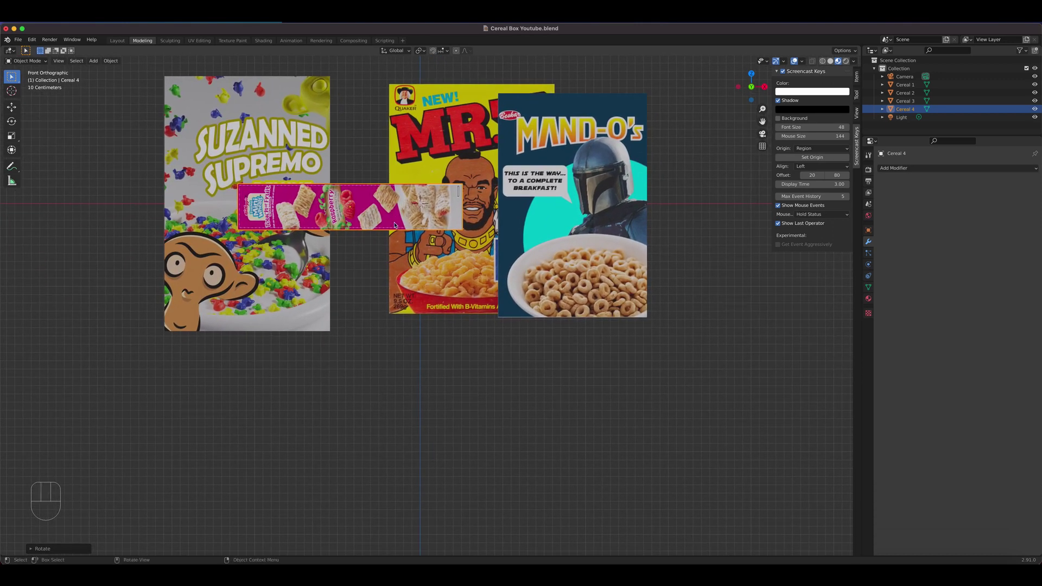
key("g")
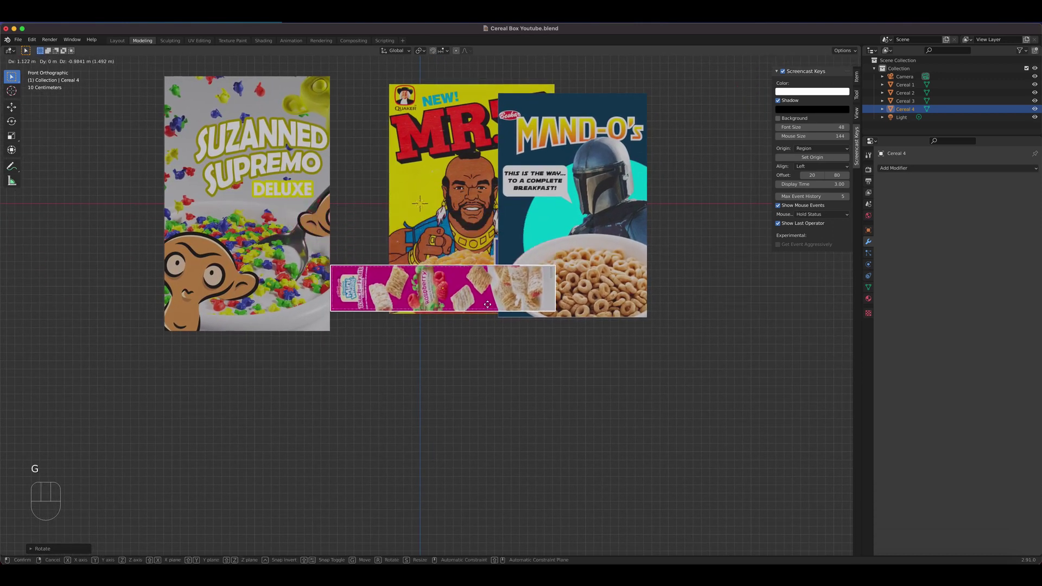
left_click(488, 306)
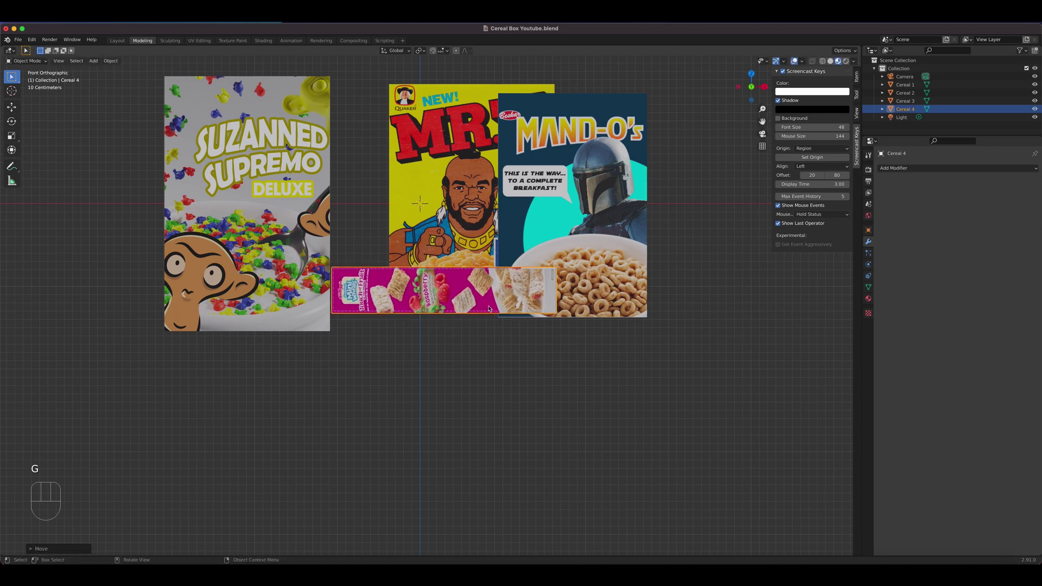
Move the Mand-O's and Suzanned Supremo boxes to either side of Mr. T, with their bottoms level with the lying Mini Wheats box
left_click(593, 264)
key("g")
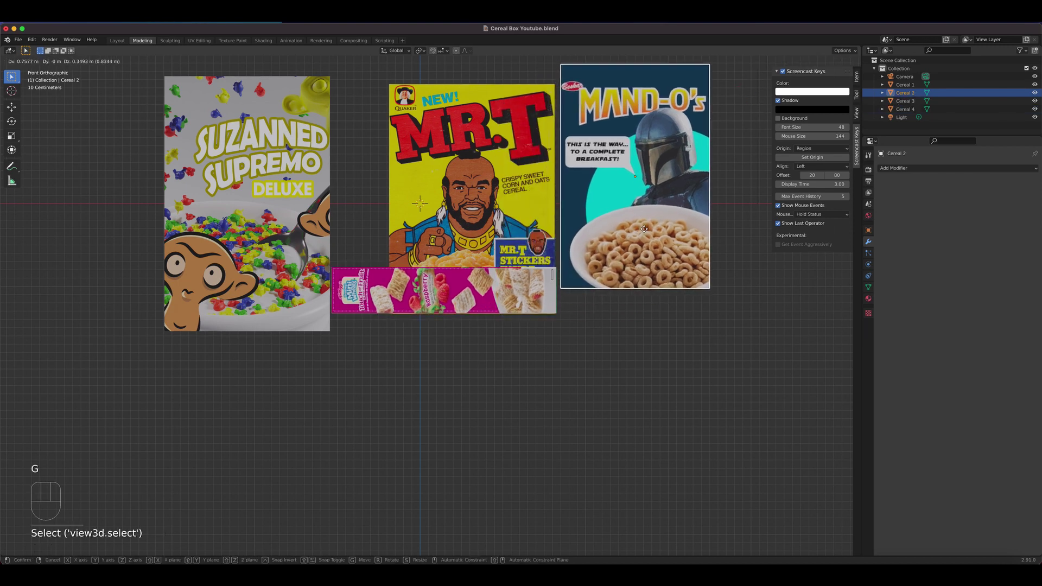
left_click(641, 240)
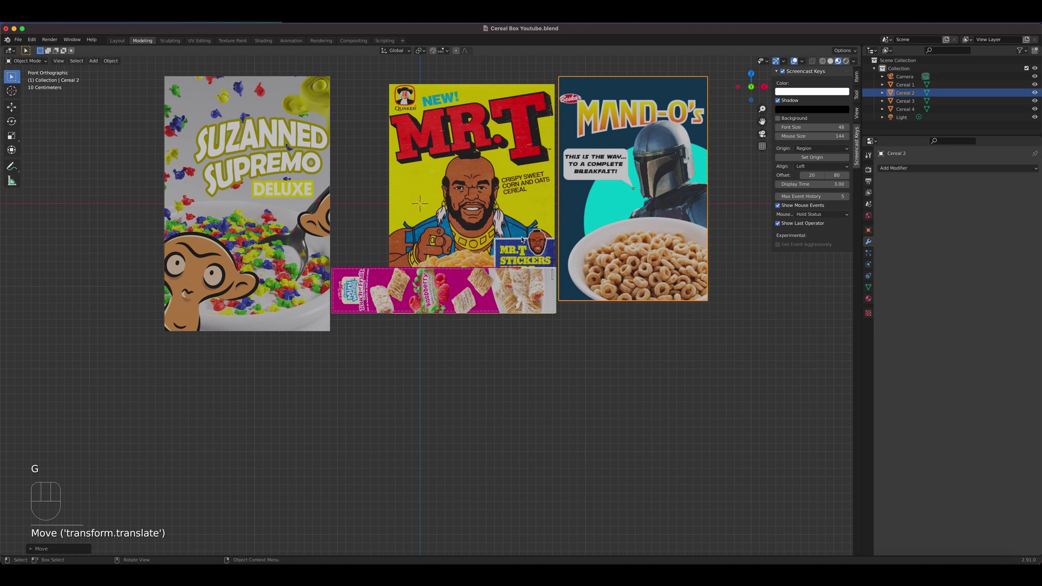
left_click(300, 233)
key("g")
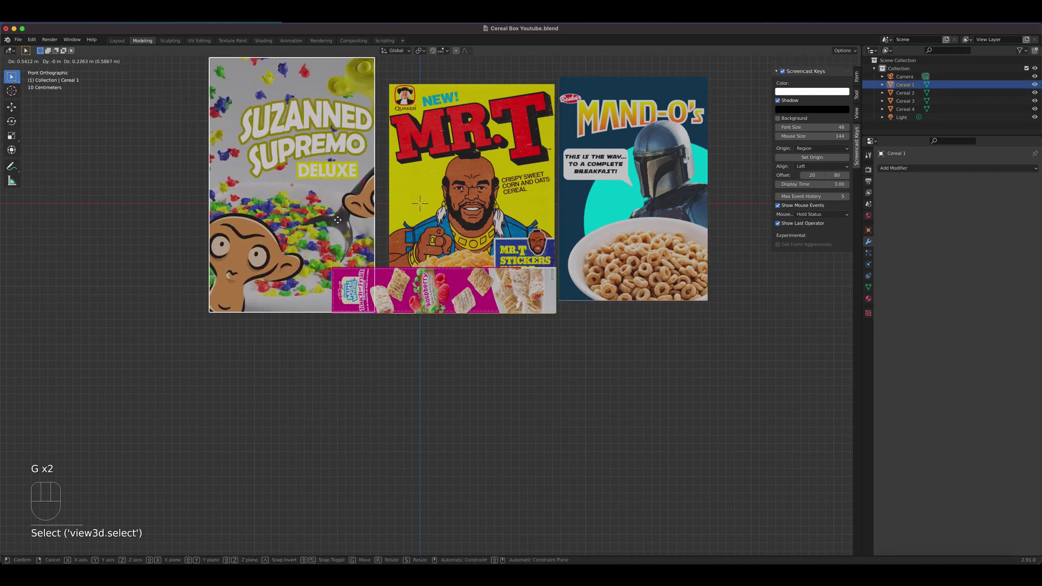
left_click(339, 220)
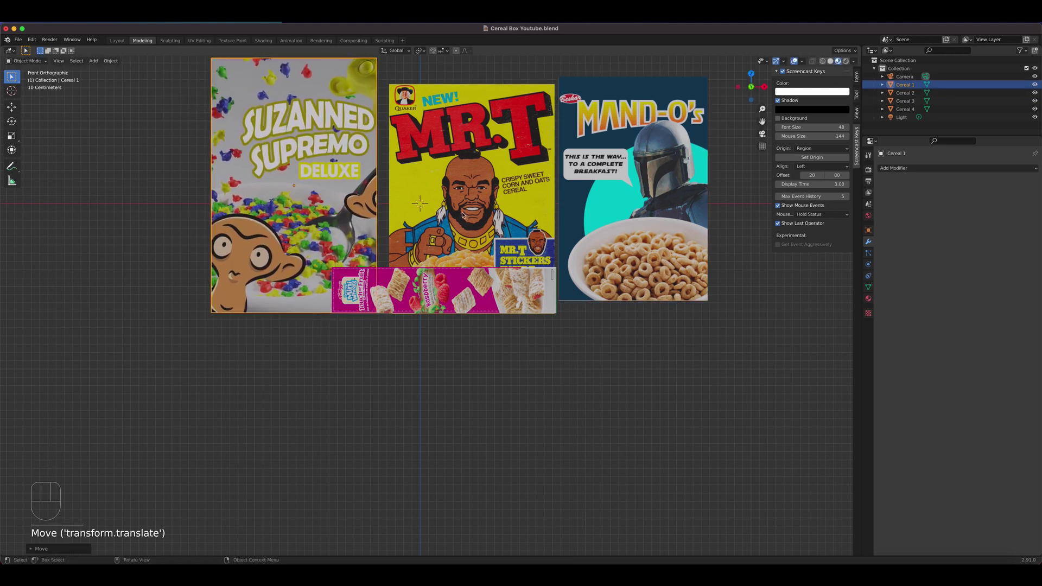
left_click(586, 204)
key("g")
left_click(588, 220)
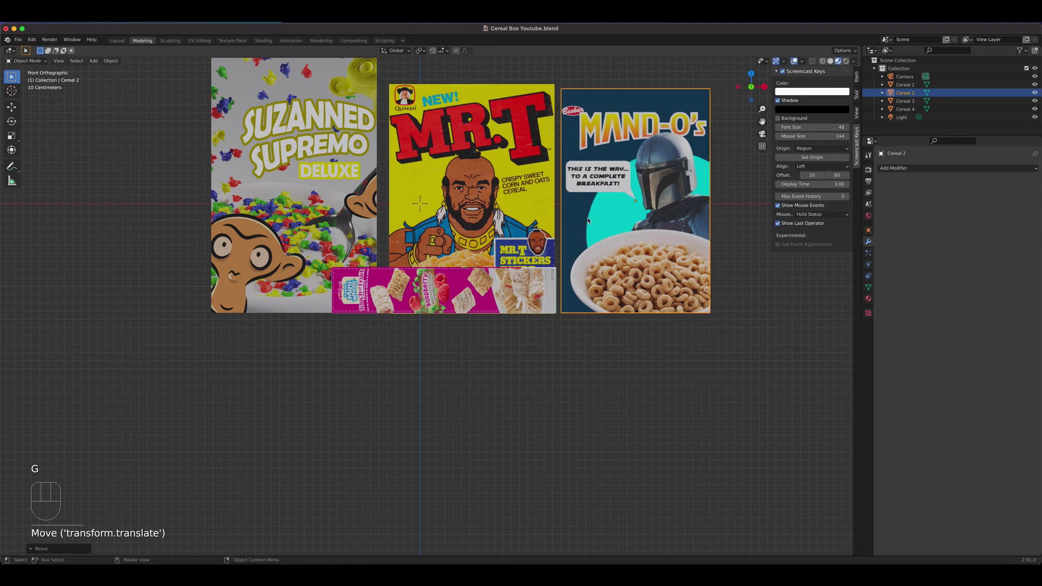
Move the Mr. T box back along the Y axis so it stands clear behind the lying Mini Wheats box
middle_click_drag(511, 200, 472, 224)
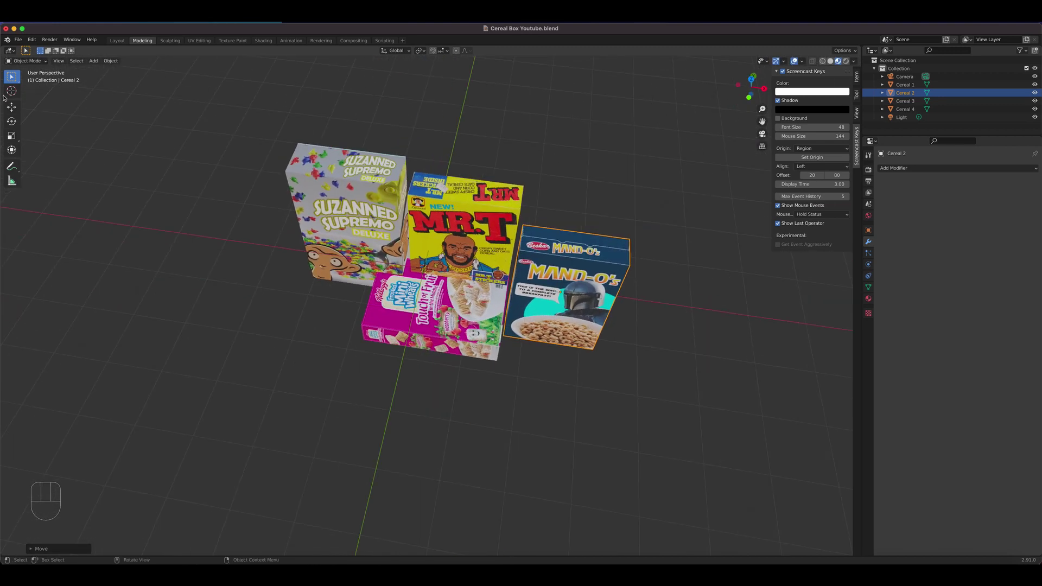
left_click(13, 108)
left_click(456, 216)
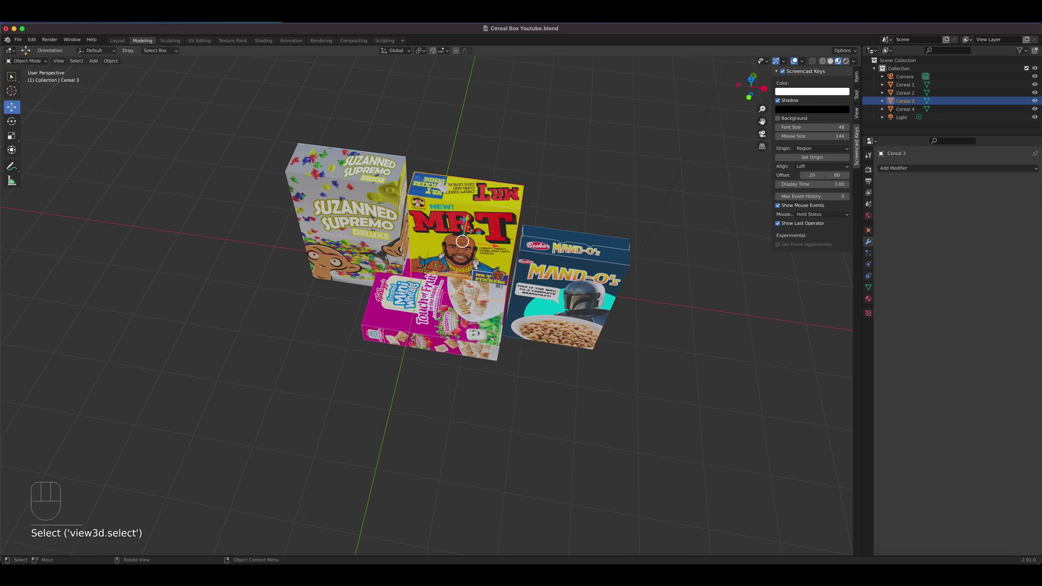
left_click_drag(467, 220, 476, 188)
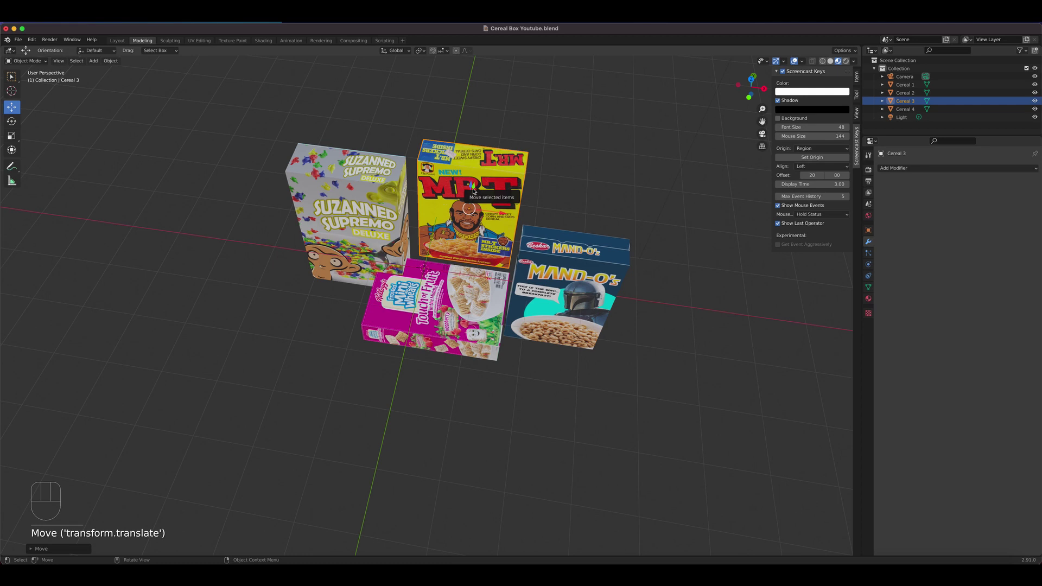
key("KP_7")
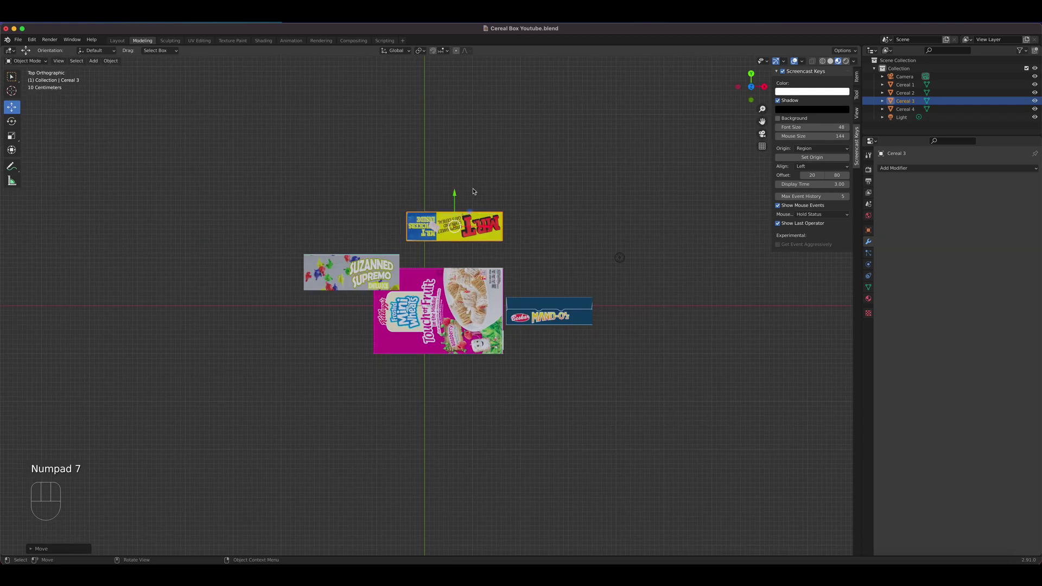
left_click(347, 272)
key("g")
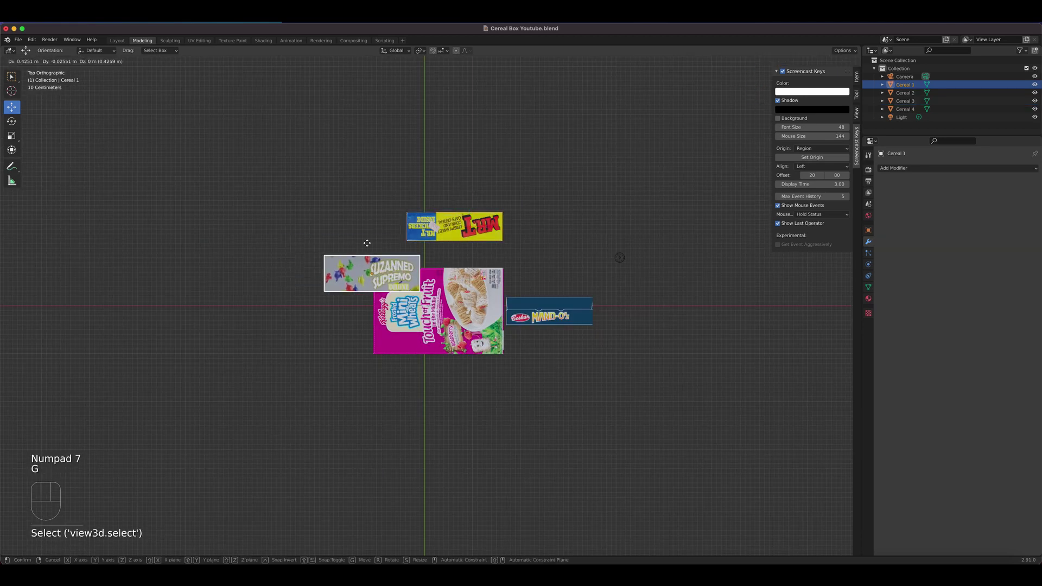
left_click(346, 242)
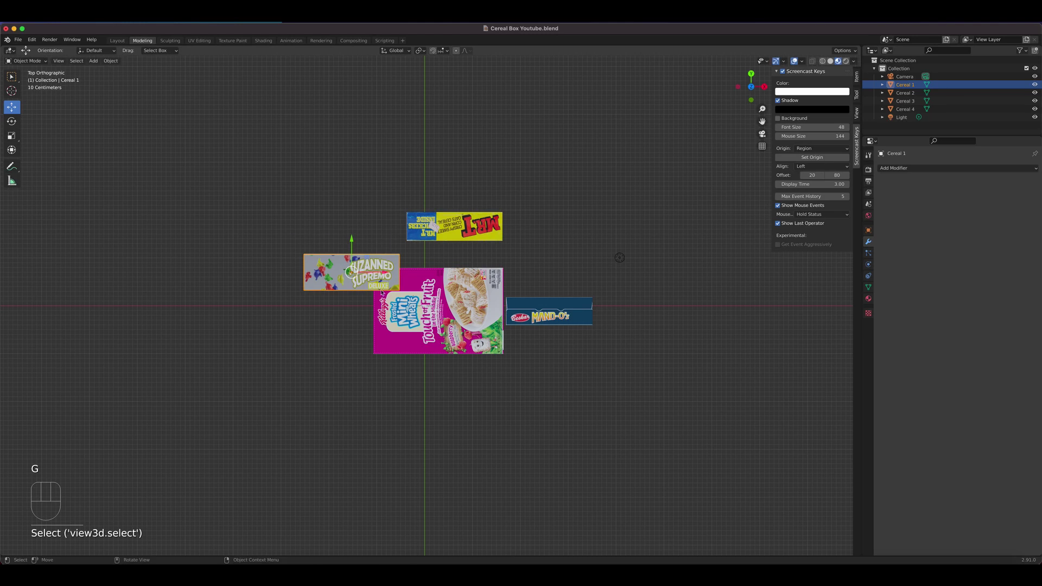
Rotate the Suzanned Supremo box about 32° in top view and move it back, clear of the Mini Wheats box
key("r")
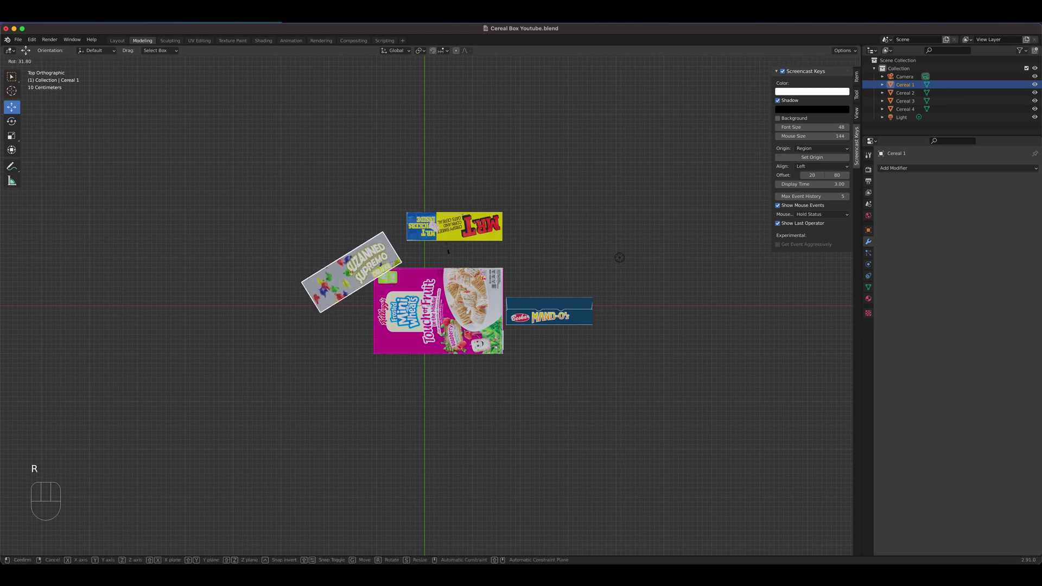
left_click(448, 251)
key("g")
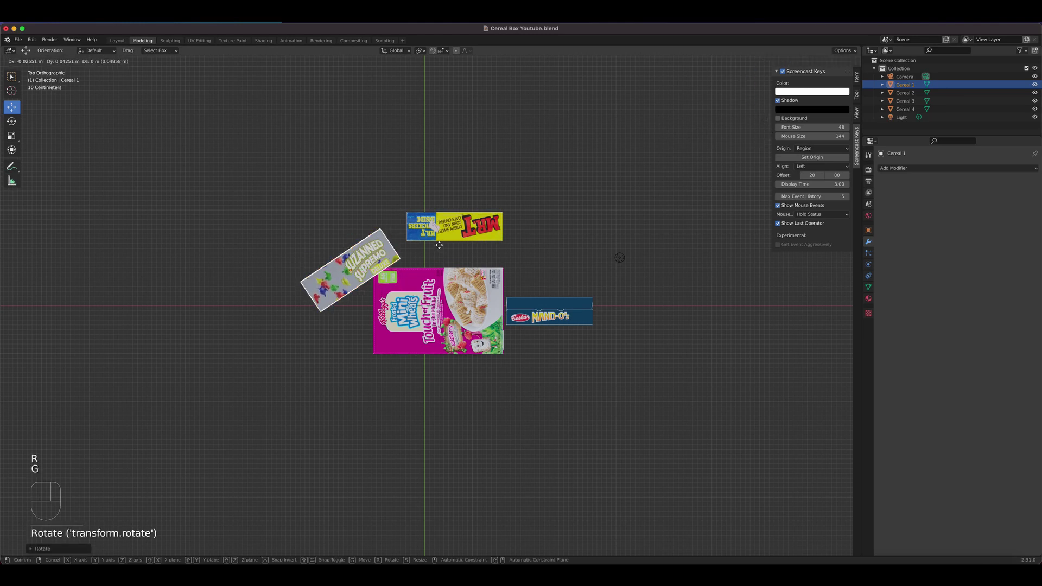
left_click(434, 236)
Angle the Mand-O's box the opposite way in top view and move it back beside the Mini Wheats box
left_click(563, 314)
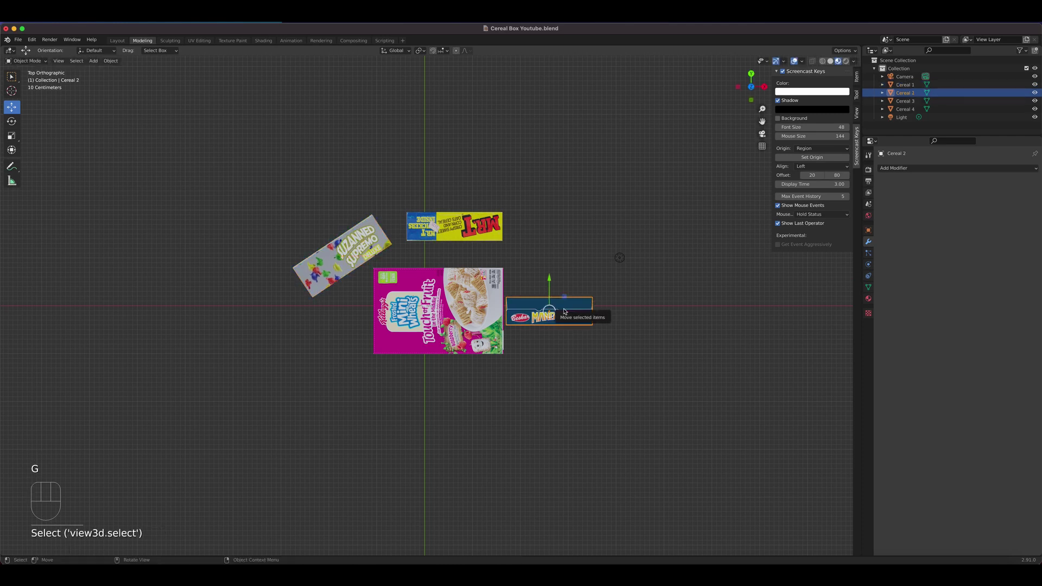
key("r")
left_click(539, 321)
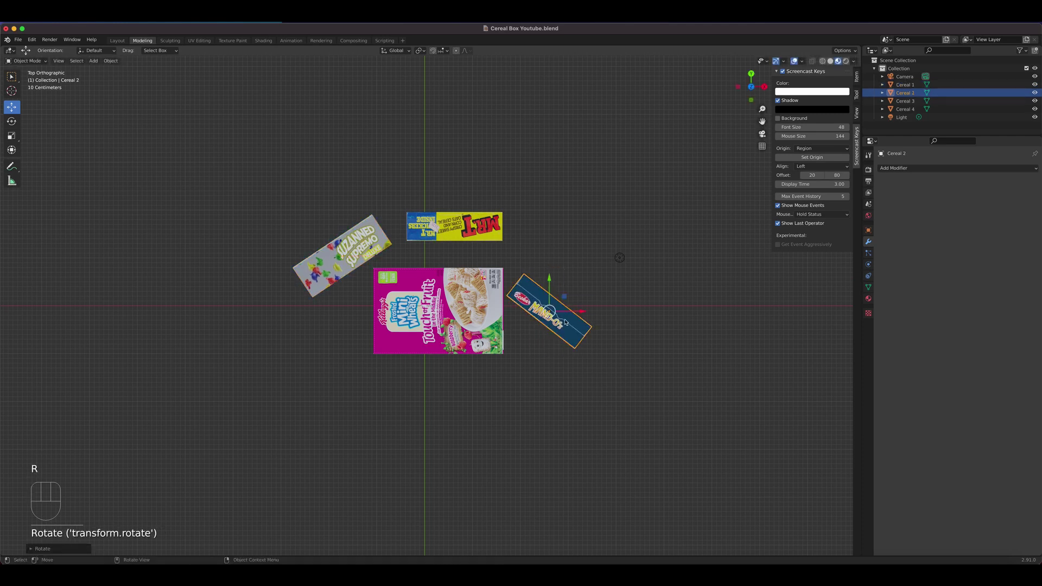
key("g")
left_click(536, 281)
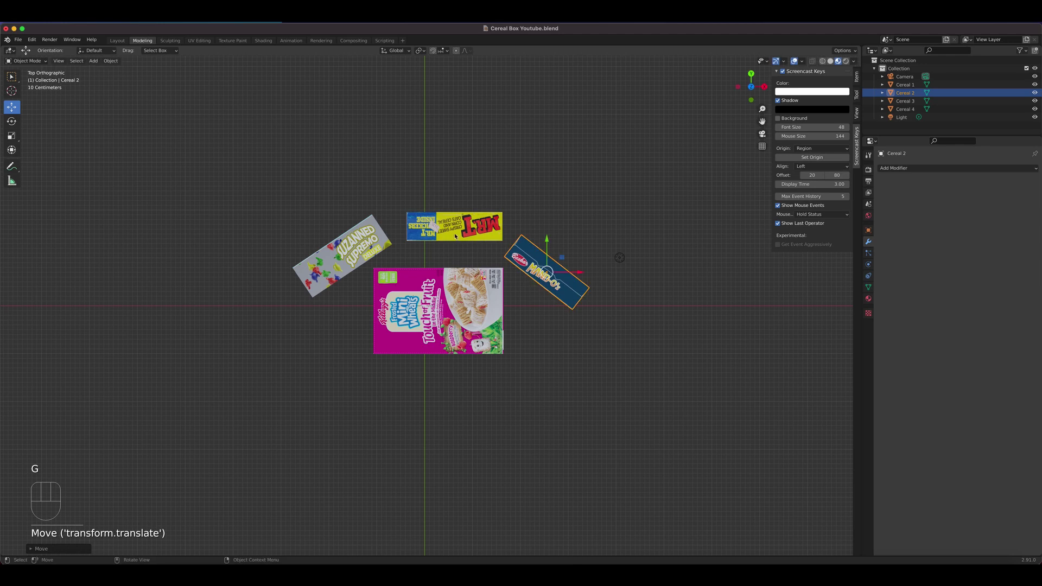
Bring the Mr. T, Suzanned Supremo and Mand-O's boxes closer together into an arc behind the Mini Wheats box
left_click(456, 234)
key("g")
left_click(443, 251)
left_click(342, 255)
key("g")
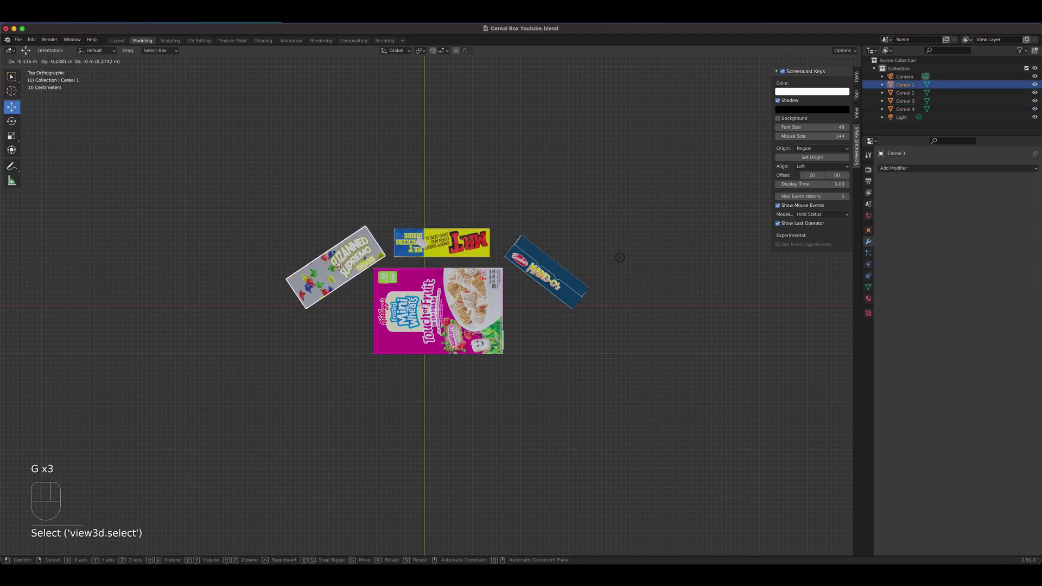
left_click(336, 266)
left_click(536, 266)
key("g")
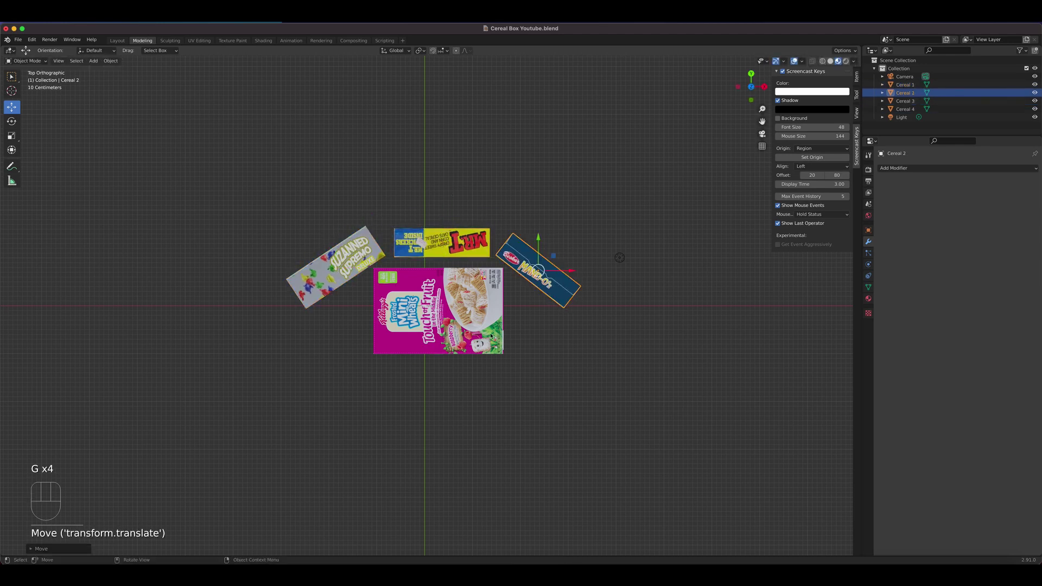
Add a plane mesh and scale it up until it extends well beyond all four cereal boxes
middle_click_drag(537, 269, 458, 264)
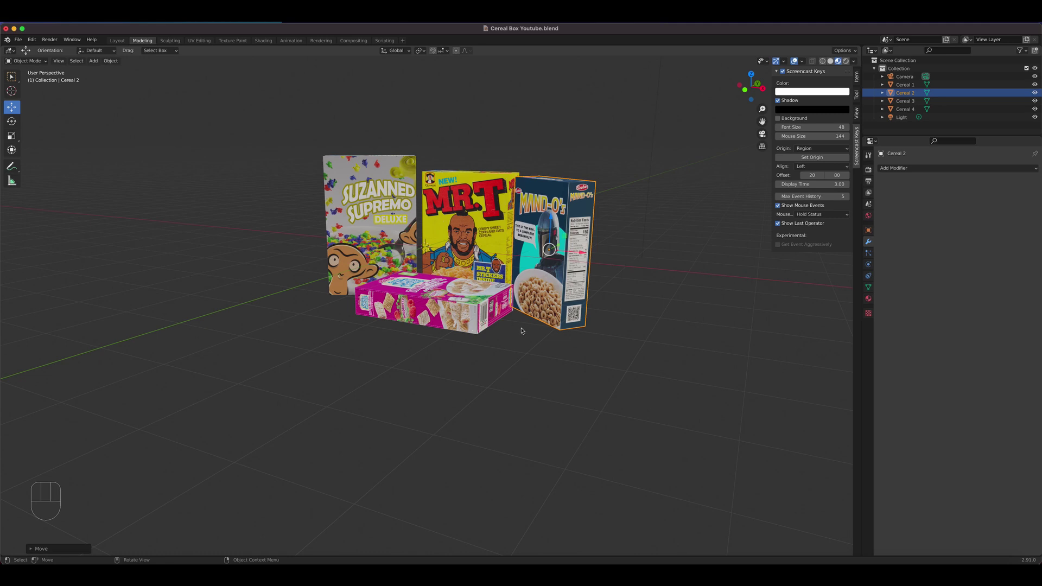
key("shift+a")
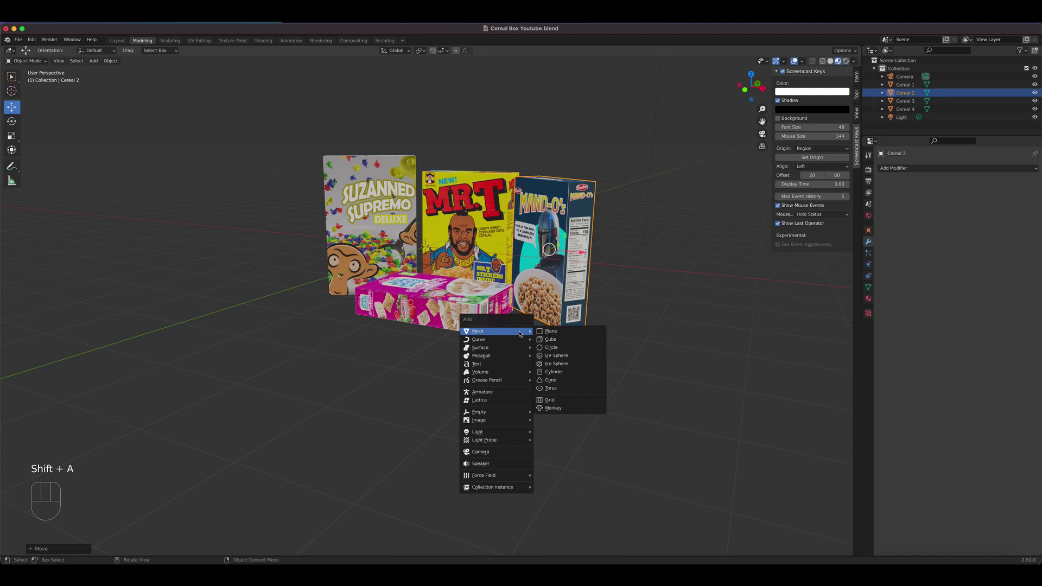
left_click(548, 332)
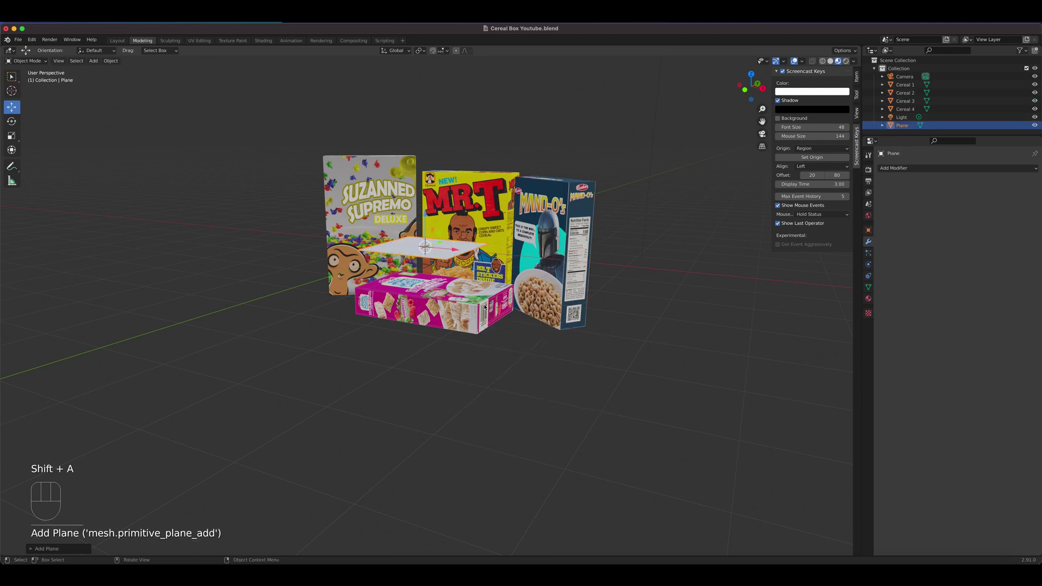
key("s")
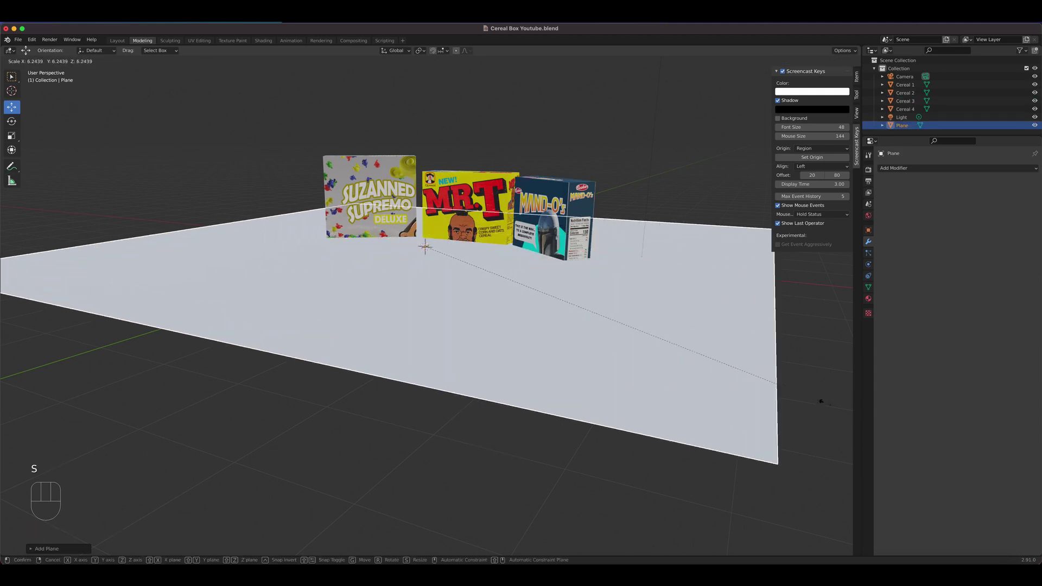
left_click(39, 418)
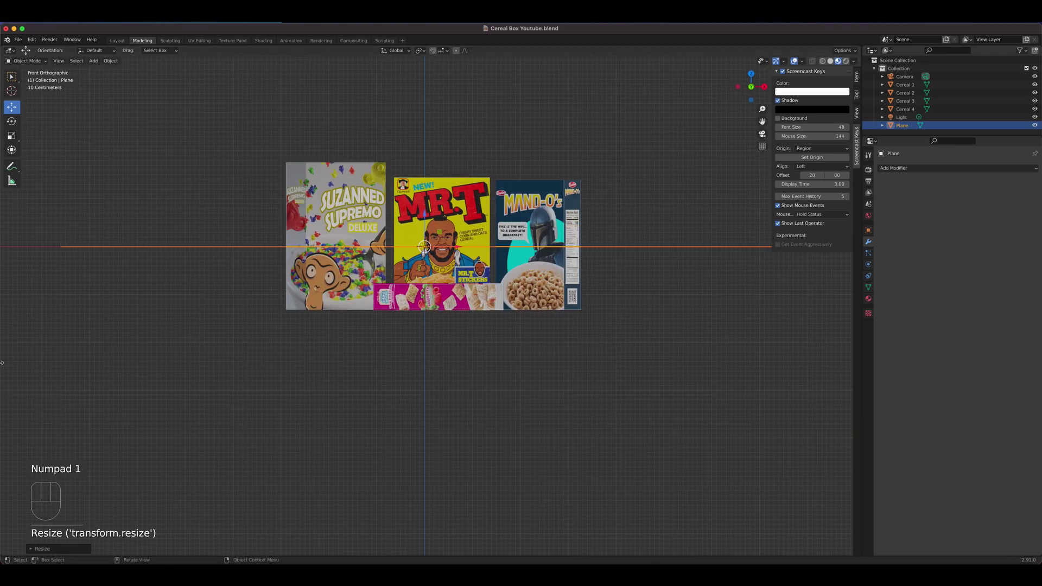
Lower the plane along the Z axis in front view to the bottoms of the boxes as a floor
scroll(408, 172, "up", 4)
left_click_drag(418, 150, 432, 283)
scroll(428, 290, "up", 5)
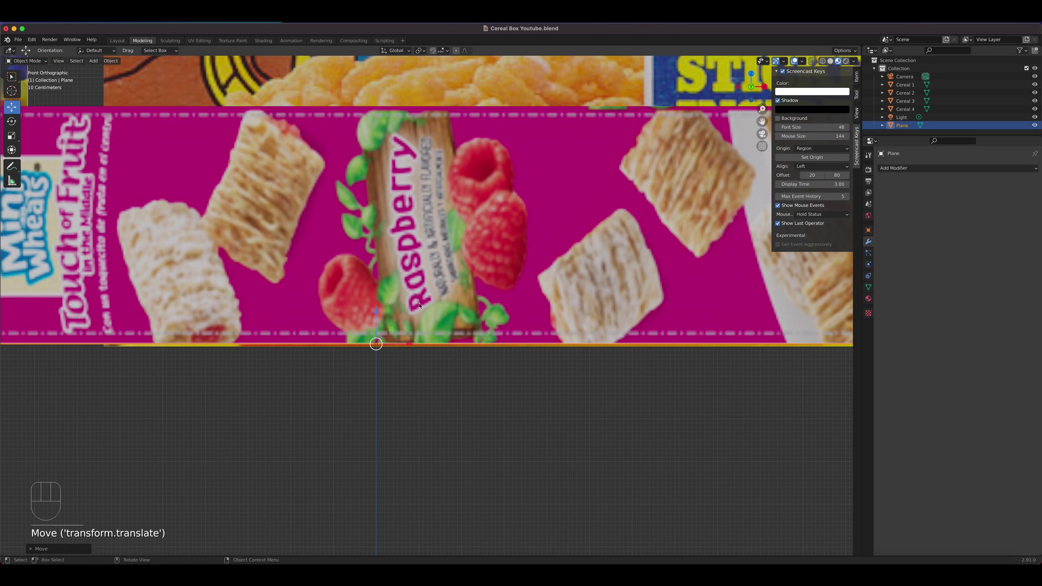
Raise the Mini Wheats and Mr. T boxes slightly so their bottoms line up with the other two boxes
left_click(484, 248)
left_click_drag(501, 201, 498, 161)
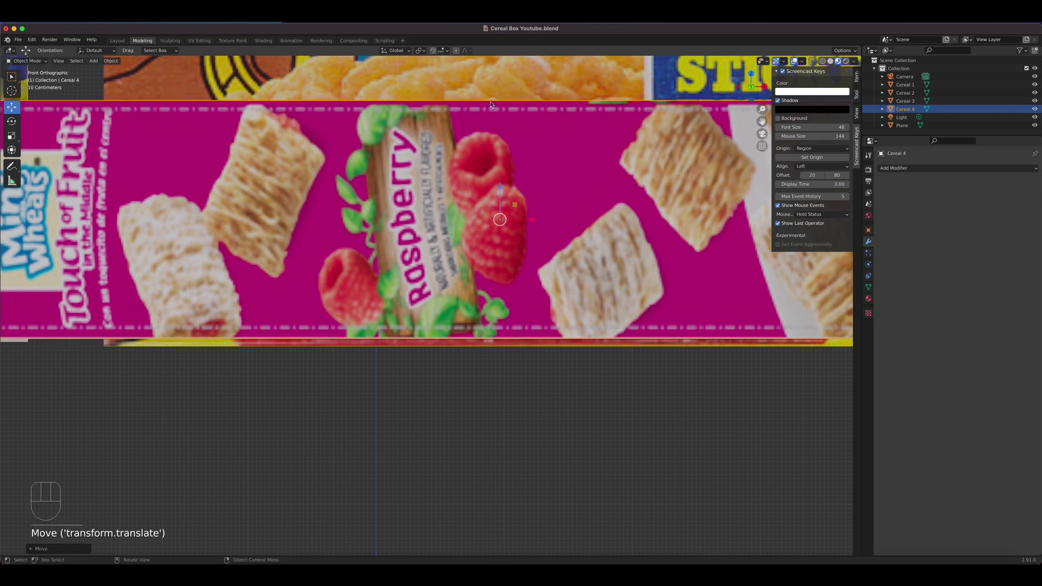
left_click(493, 109)
scroll(460, 233, "down", 5)
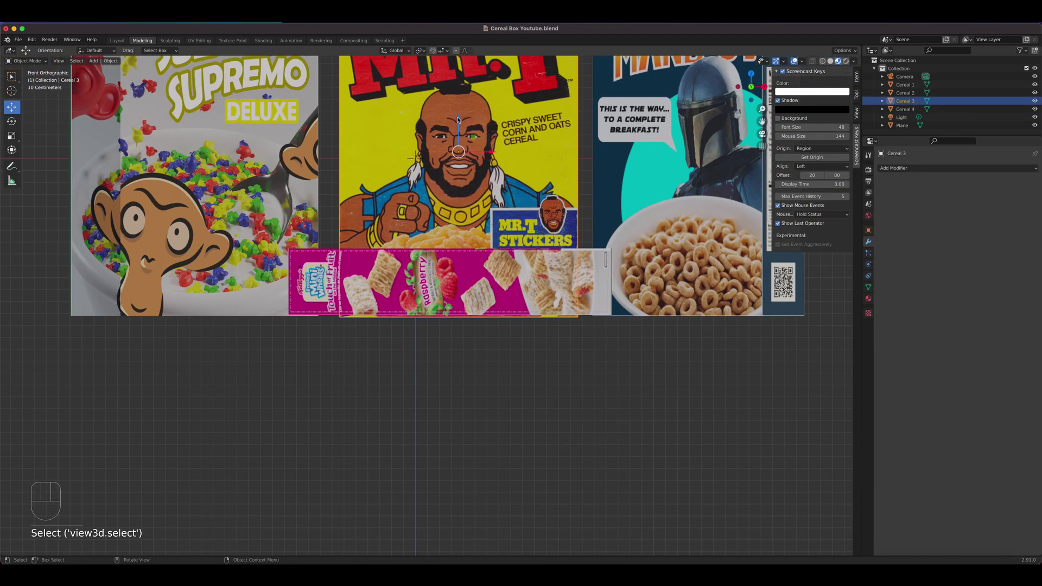
left_click_drag(458, 119, 456, 122)
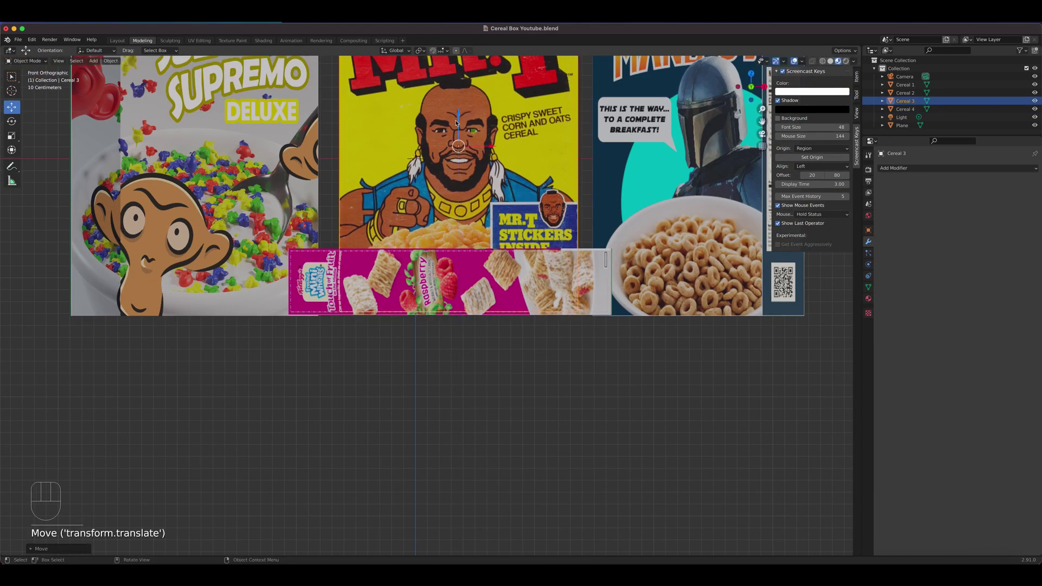
Fine-tune the Mini Wheats box and then the Mr. T box along the Z axis to sit at floor level
left_click(429, 295)
scroll(444, 272, "up", 3)
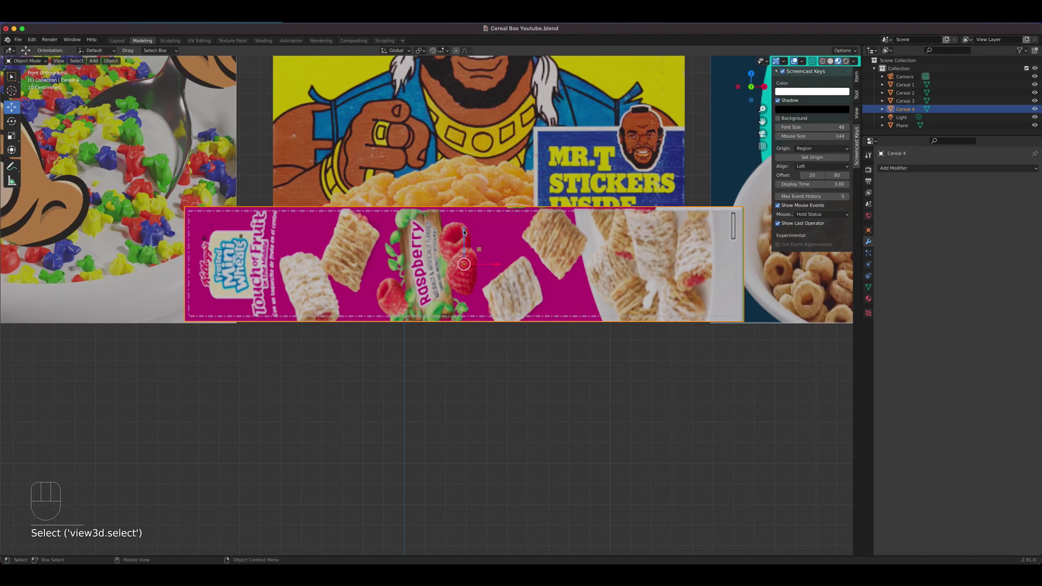
left_click_drag(464, 233, 464, 233)
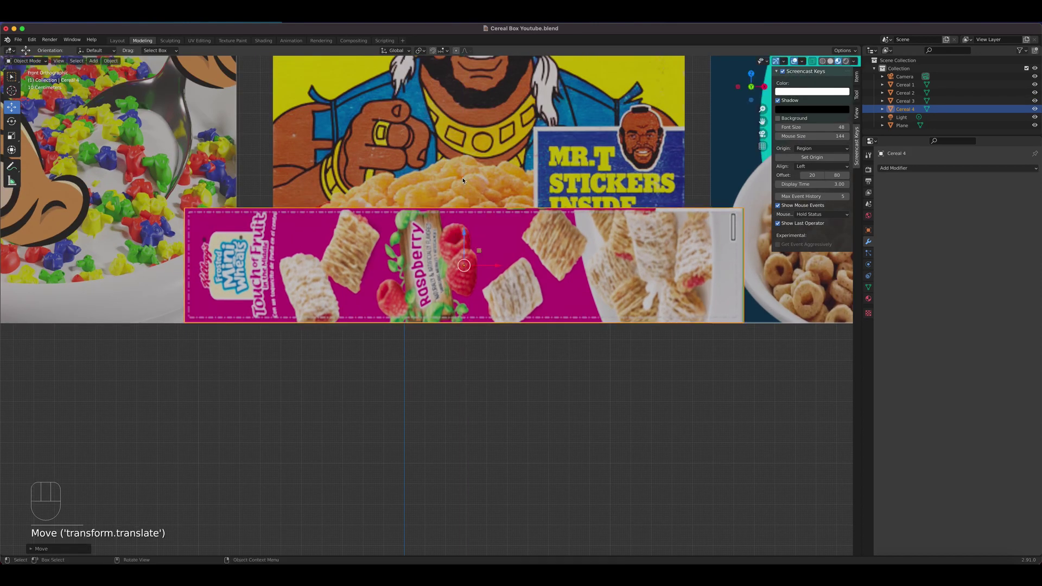
left_click(463, 180)
scroll(562, 170, "down", 1)
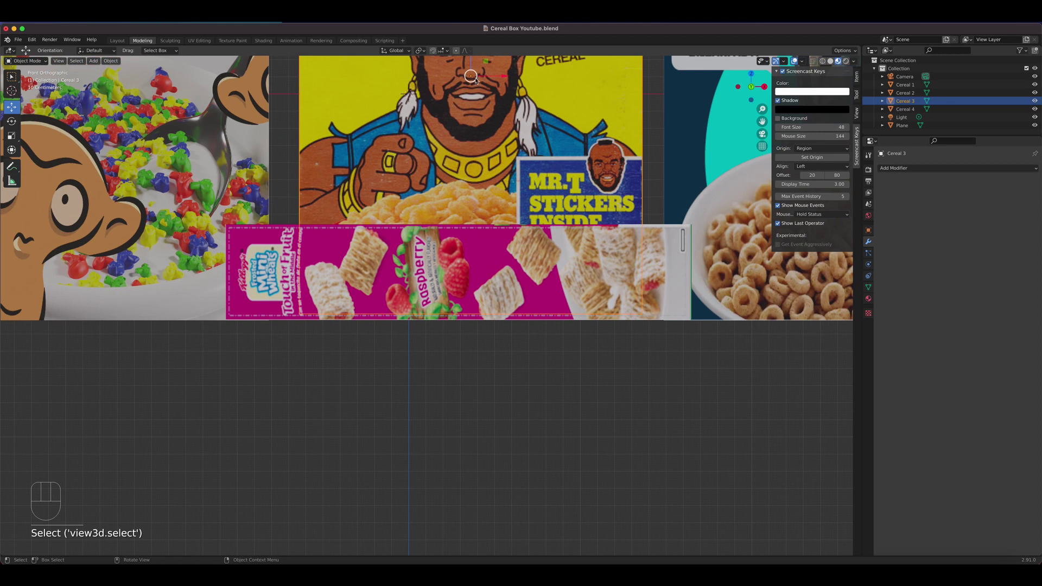
left_click_drag(472, 69, 471, 70)
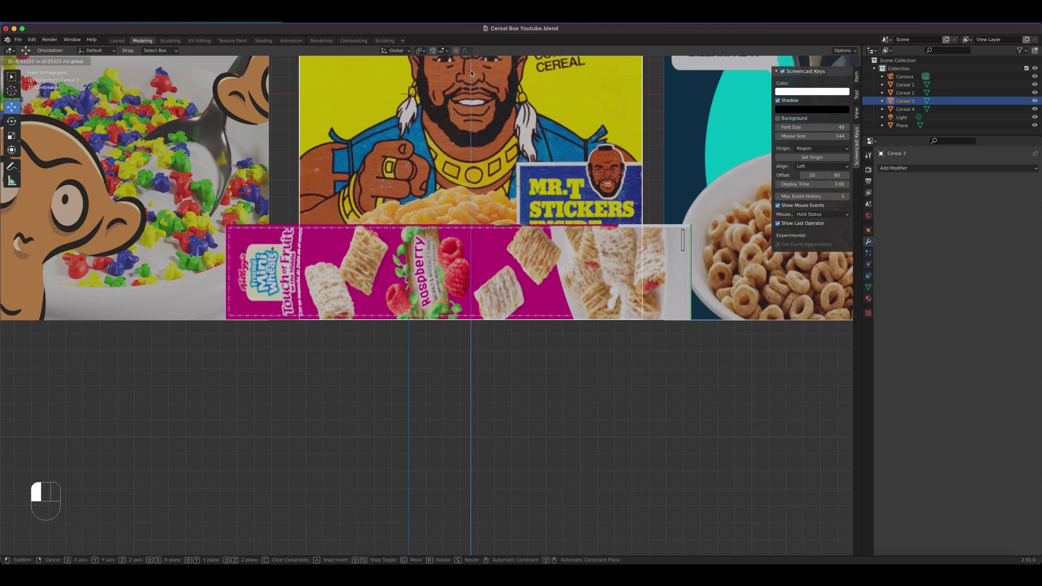
Extrude the floor plane's back edge upward into a tall wall behind the cereal boxes
scroll(470, 70, "down", 3)
middle_click_drag(466, 206, 455, 274)
scroll(478, 261, "down", 6)
scroll(455, 274, "up", 2)
key("Tab")
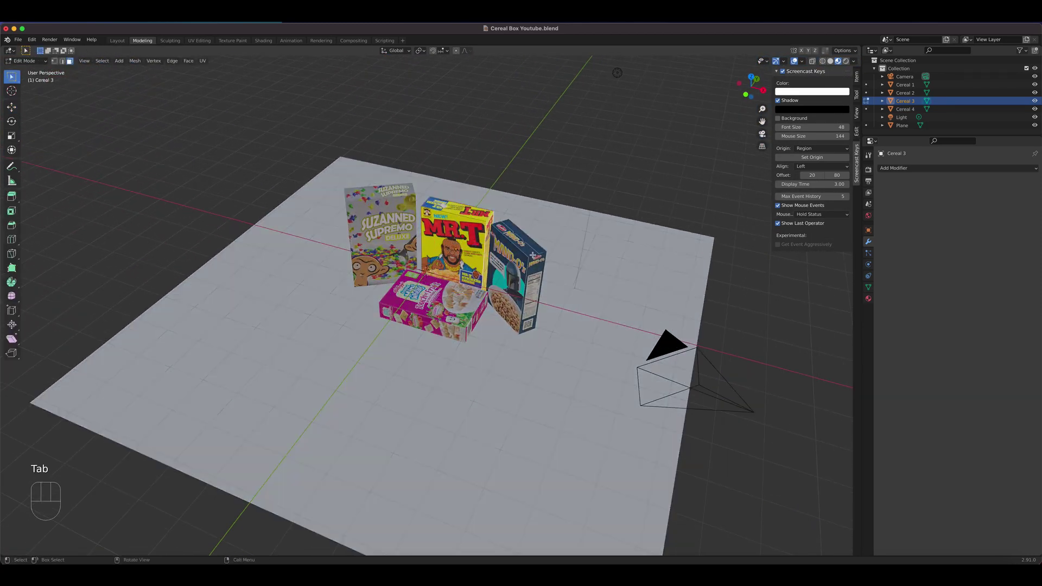
key("Tab")
left_click(558, 249)
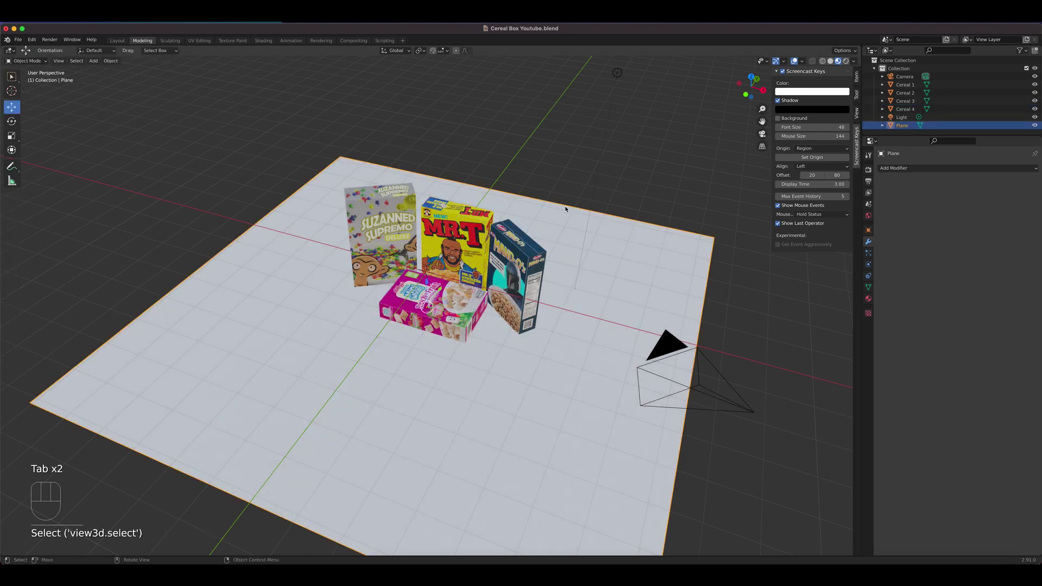
key("Tab")
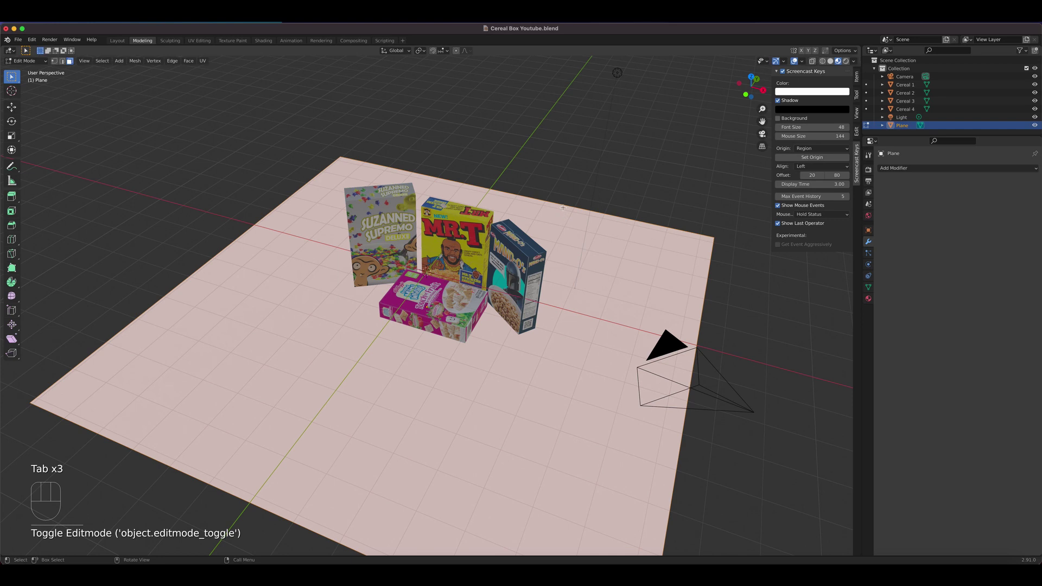
key("2")
left_click(557, 204)
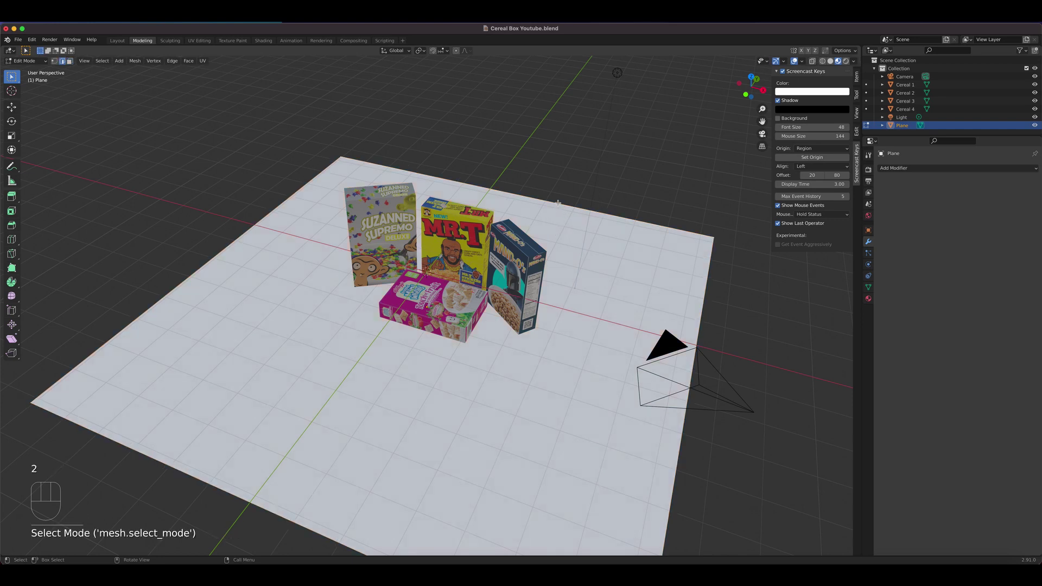
middle_click_drag(570, 240, 550, 255)
key("e")
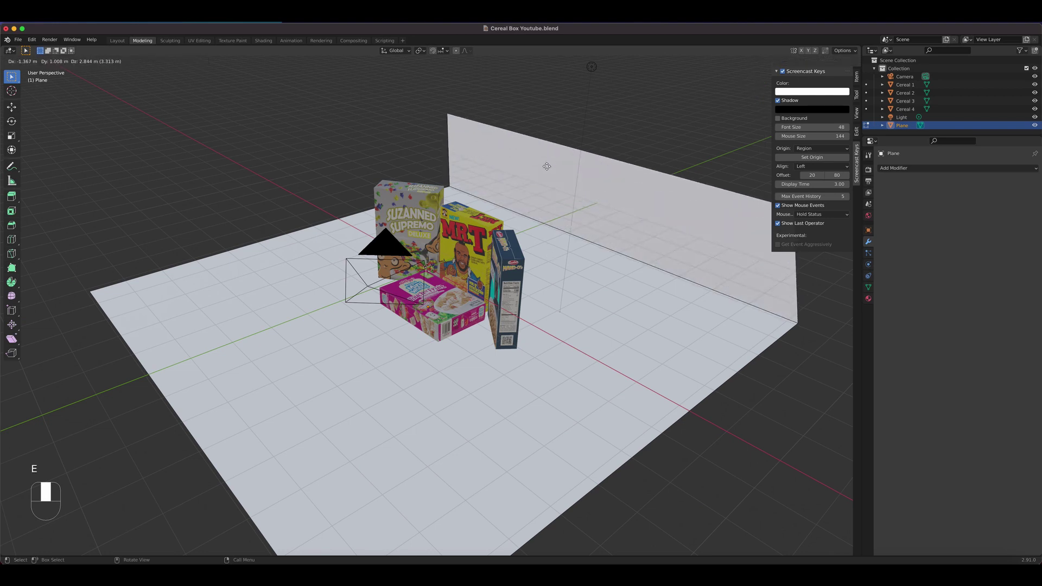
right_click(546, 166)
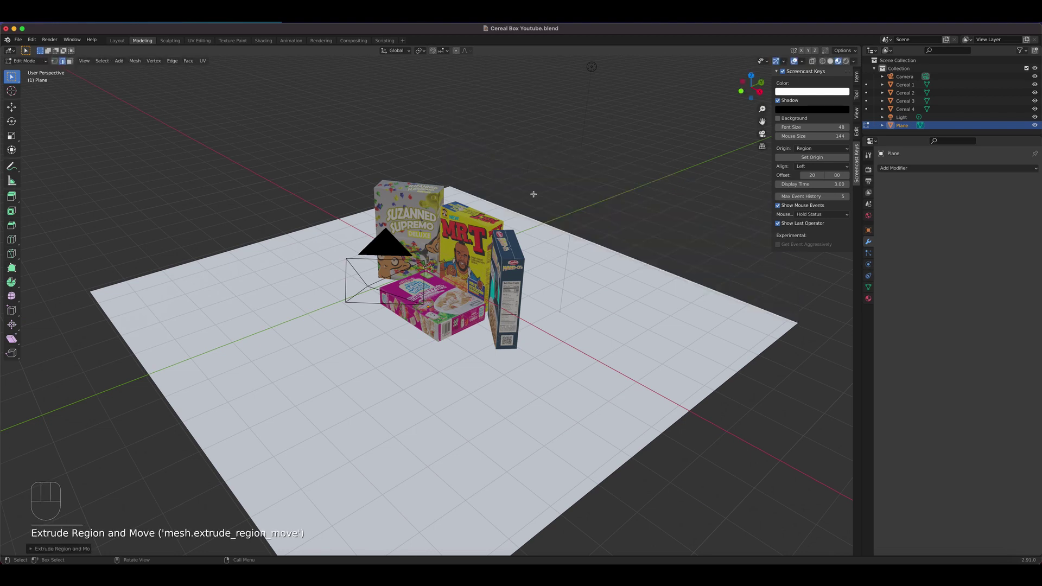
key("g")
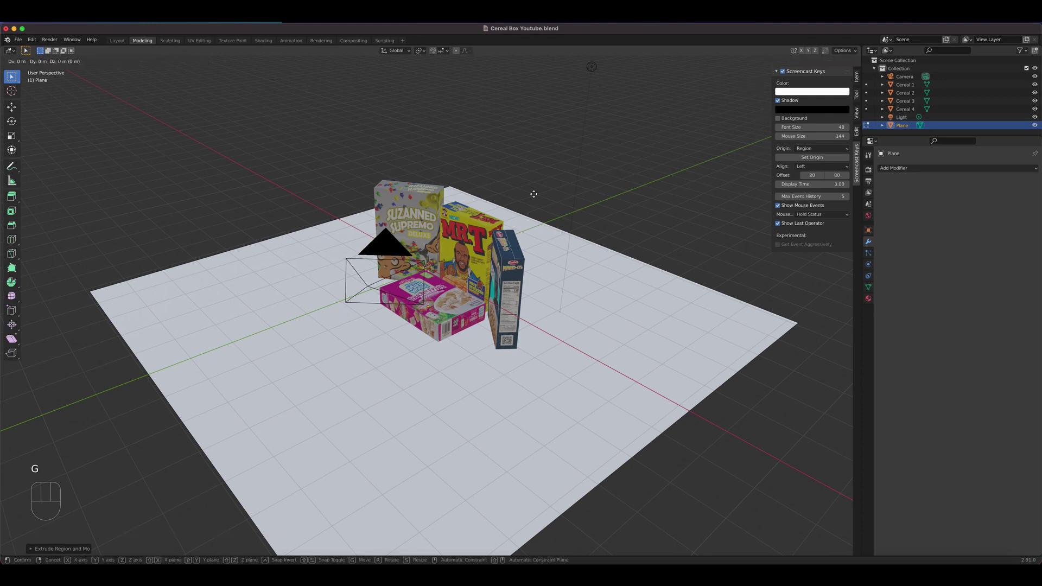
left_click(524, 470)
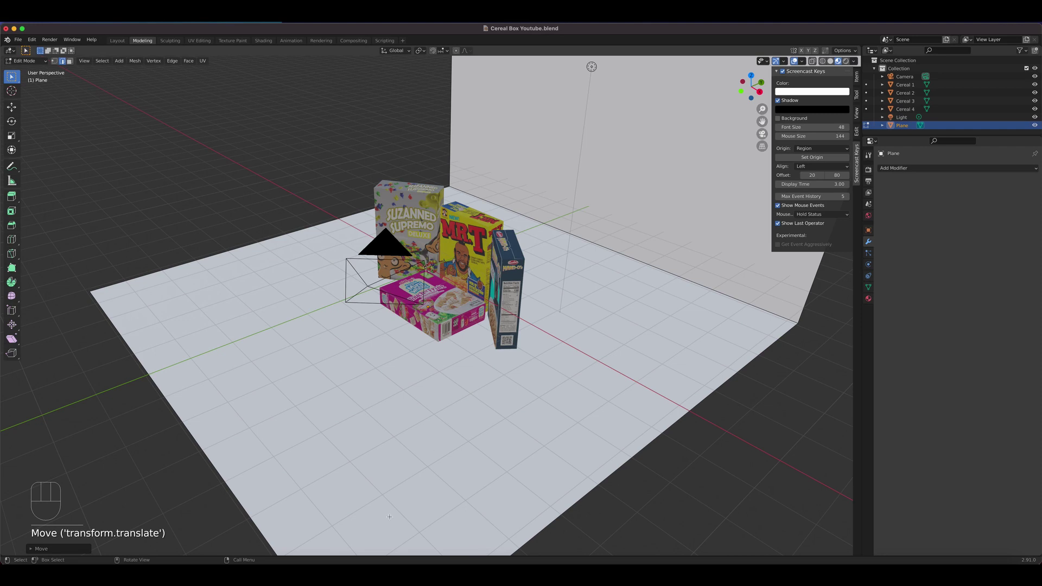
Bevel the edge between floor and wall with a 0.145 m width and increase its segments to form a smooth curve
left_click(620, 255)
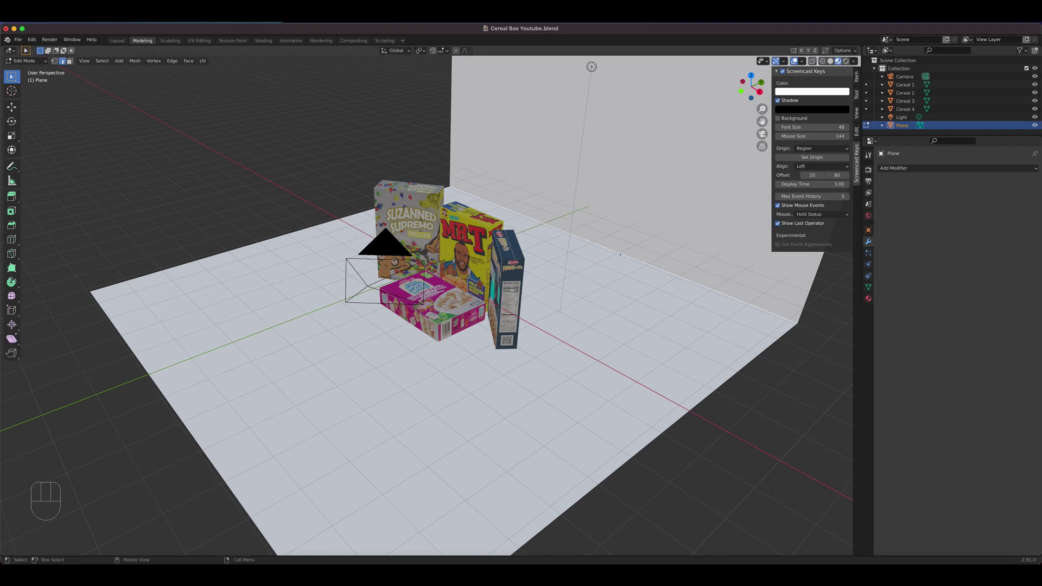
right_click(620, 255)
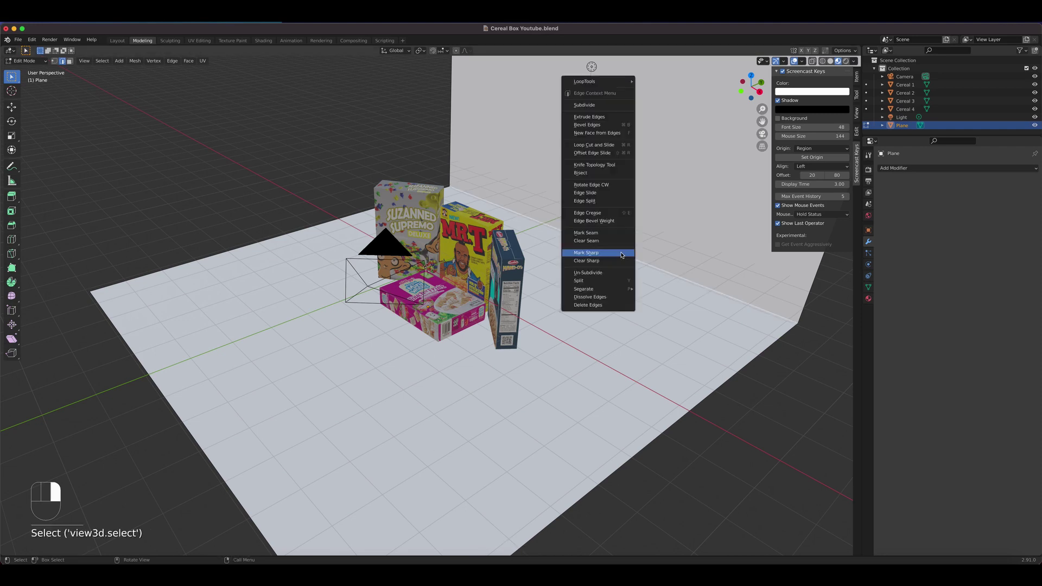
left_click(609, 126)
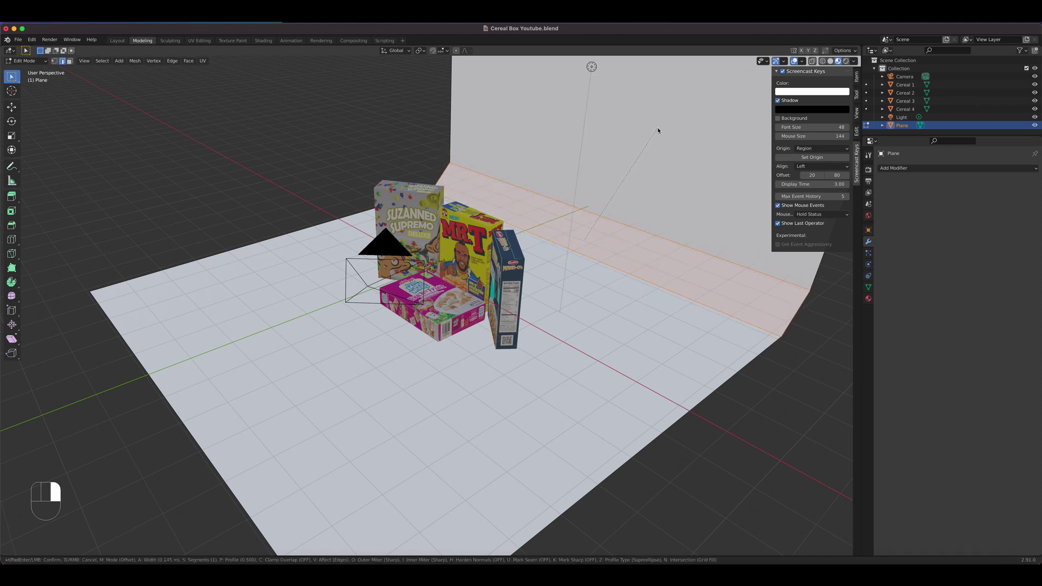
left_click(615, 196)
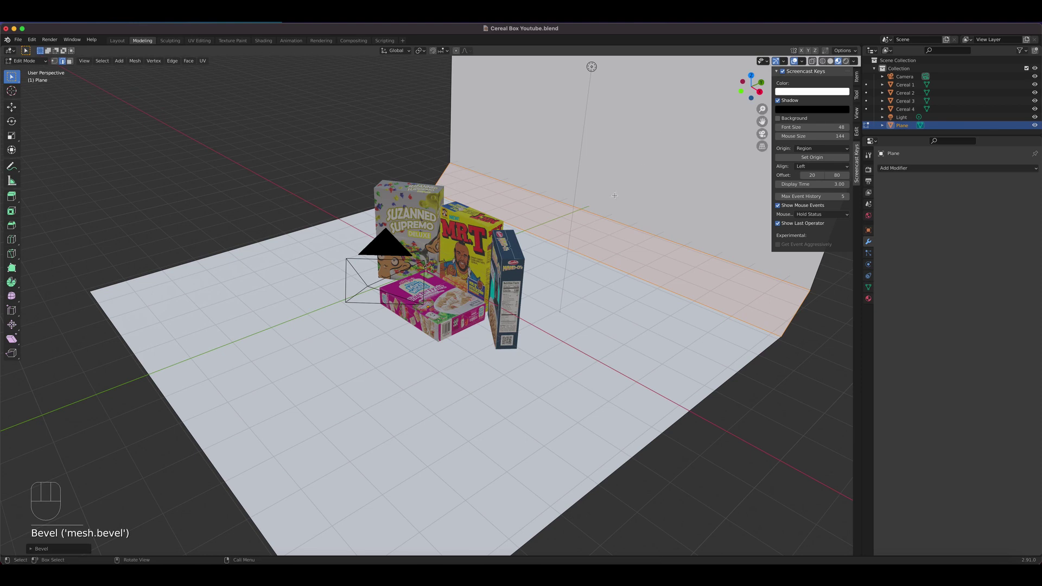
left_click(33, 550)
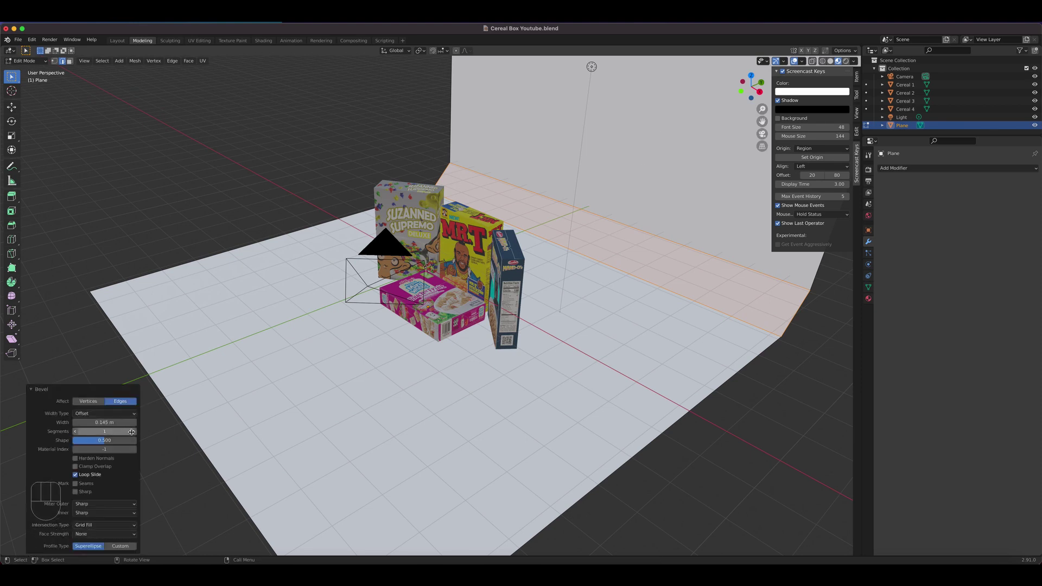
left_click_drag(131, 432, 162, 432)
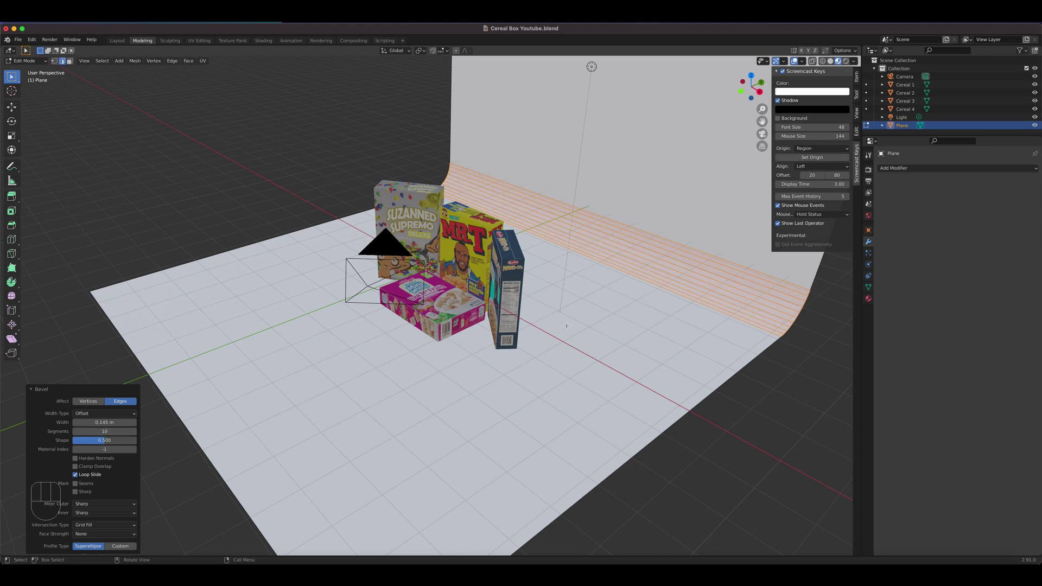
Leave mesh editing and apply smooth shading to the curved backdrop plane
key("Tab")
right_click(592, 298)
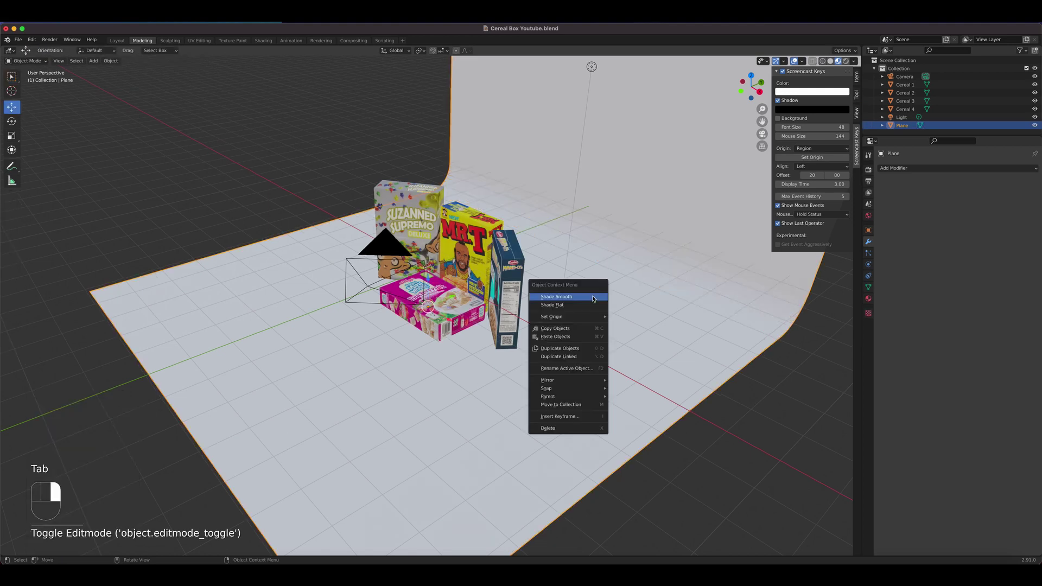
left_click(593, 296)
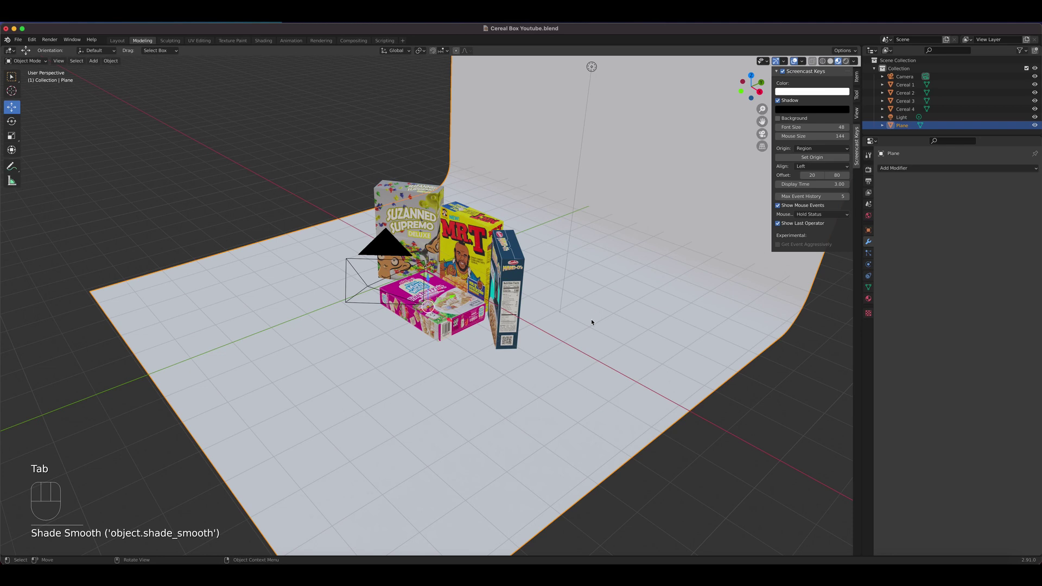
Give the backdrop a new material with roughness of about 0.944 and a bright sky-blue base color
left_click(867, 299)
left_click(968, 202)
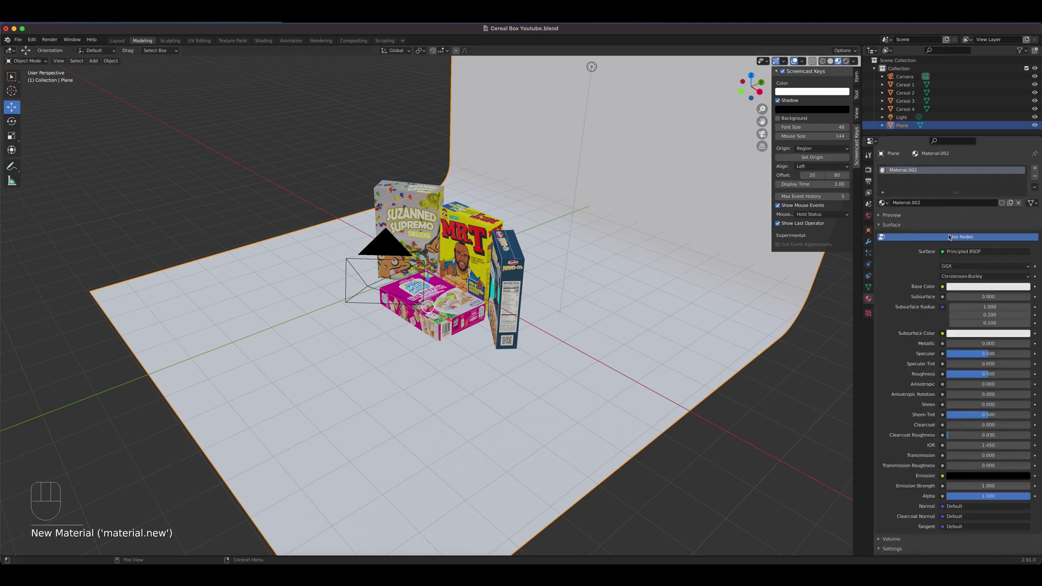
left_click_drag(988, 374, 1024, 374)
left_click(988, 286)
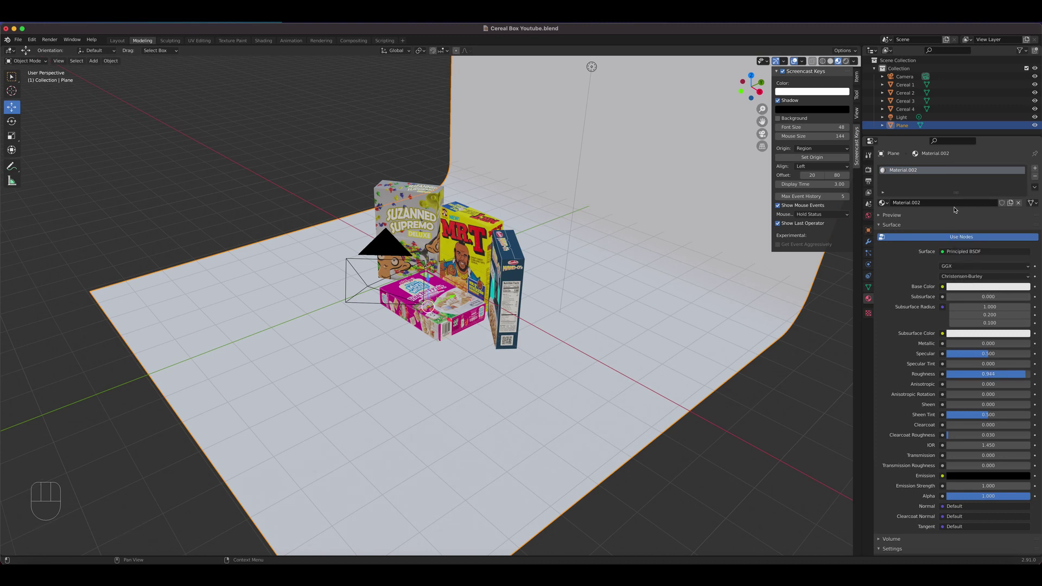
left_click(996, 286)
mouse_move(988, 202)
left_mouse_down()
mouse_move(984, 177)
mouse_move(1001, 172)
mouse_move(994, 175)
mouse_move(1008, 178)
mouse_move(1018, 199)
mouse_move(1012, 217)
mouse_move(976, 227)
mouse_move(961, 205)
mouse_move(1004, 208)
mouse_move(996, 176)
left_mouse_up()
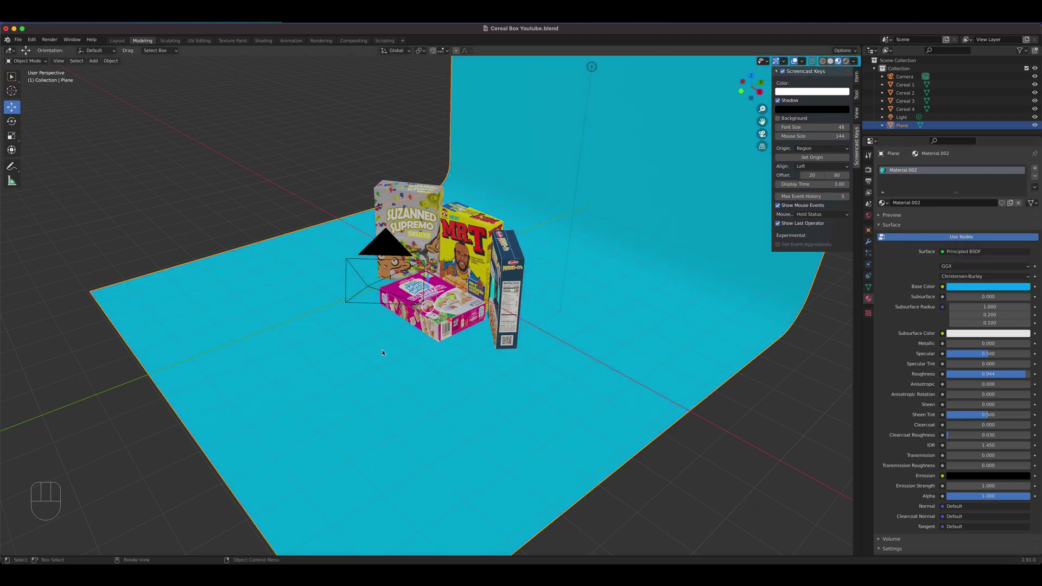
Widen the blue backdrop by scaling it along the X axis by about 2.1
middle_click_drag(382, 353, 460, 327)
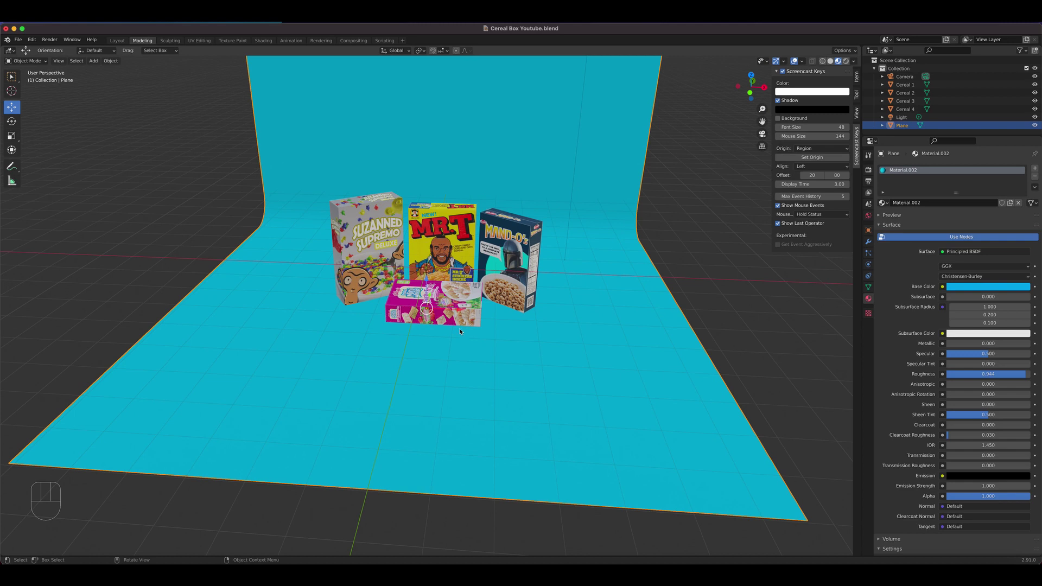
key("s")
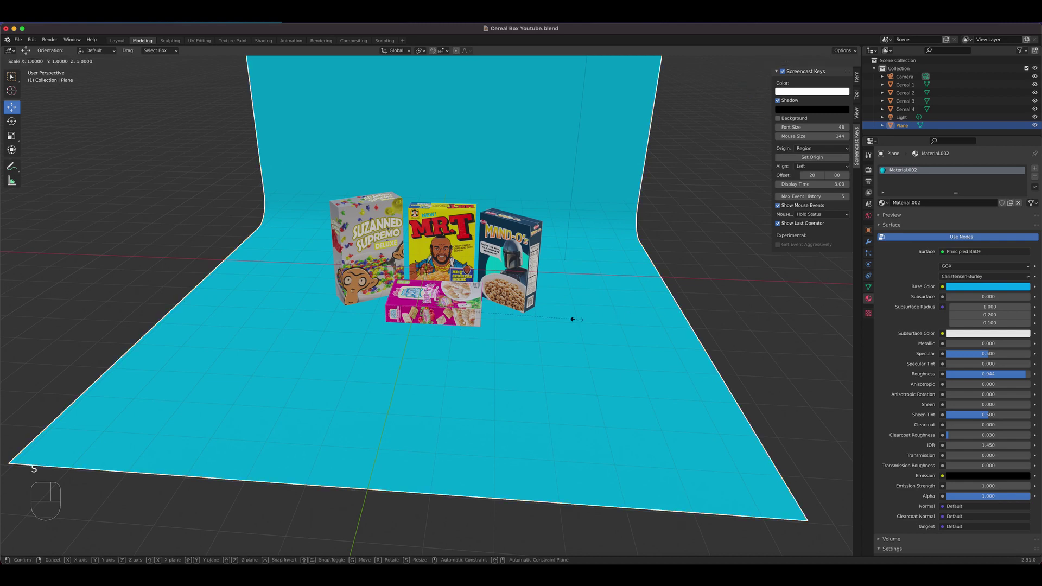
key("x")
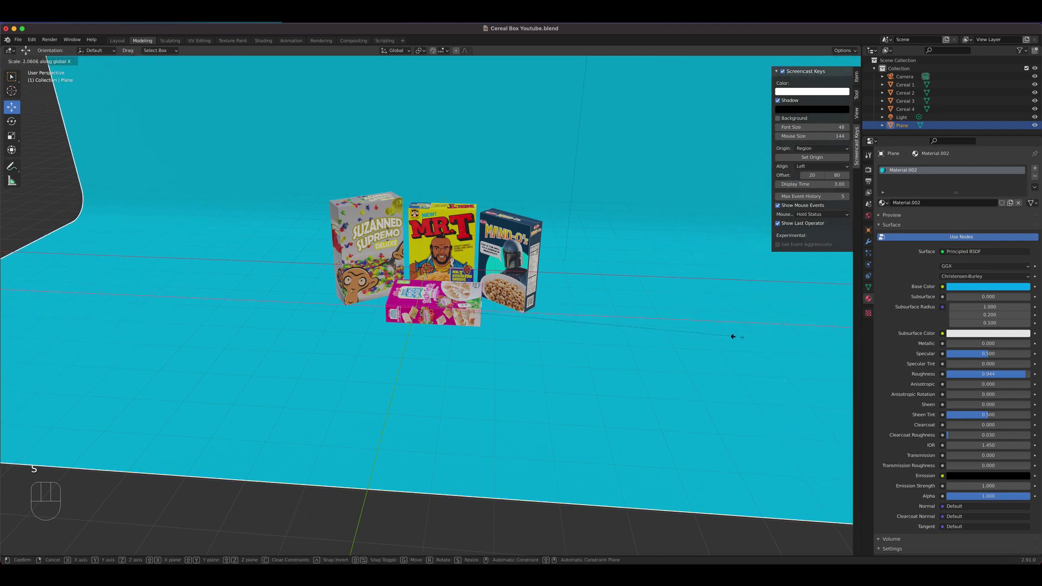
left_click(742, 341)
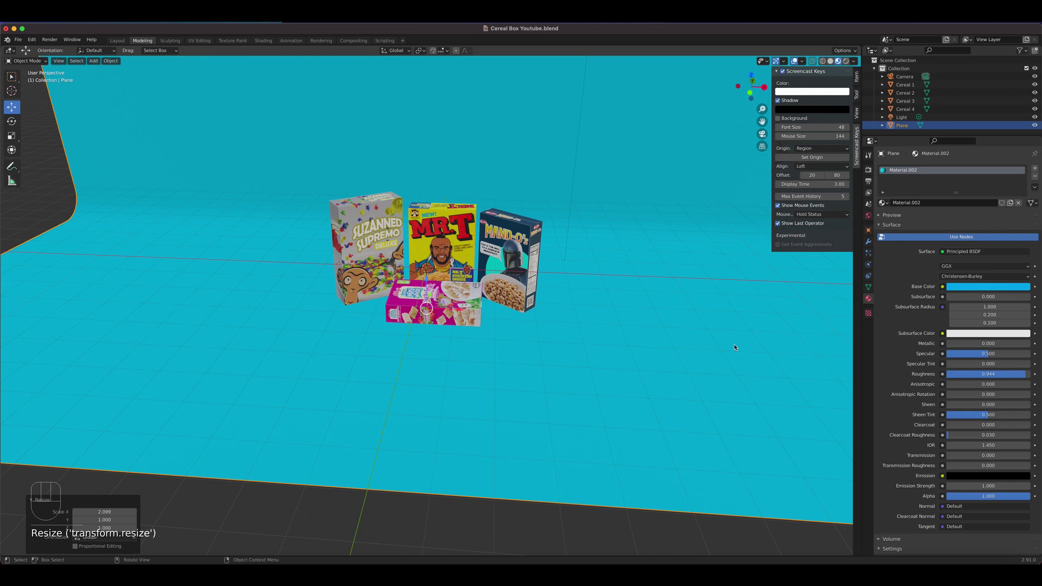
Lock the camera to the view and reframe the camera shot so all four cereal boxes face forward inside the frame
left_click(857, 113)
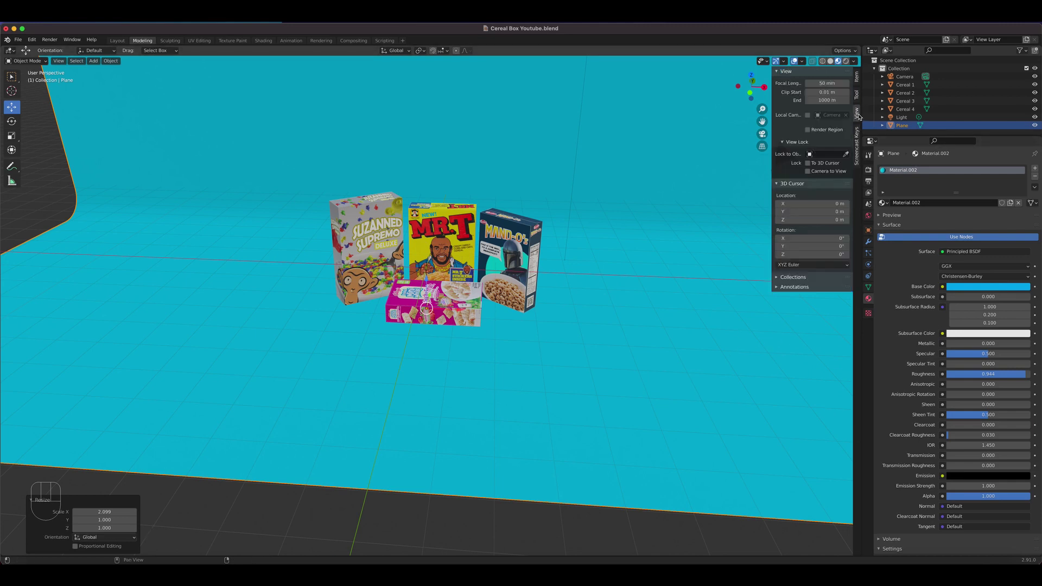
left_click(807, 171)
key("KP_0")
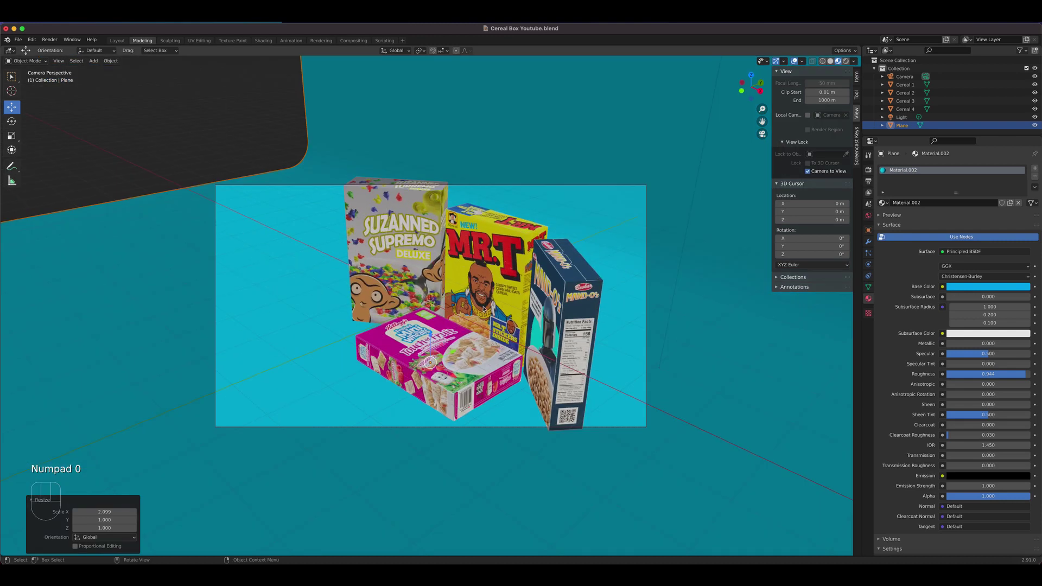
middle_click_drag(483, 309, 503, 345)
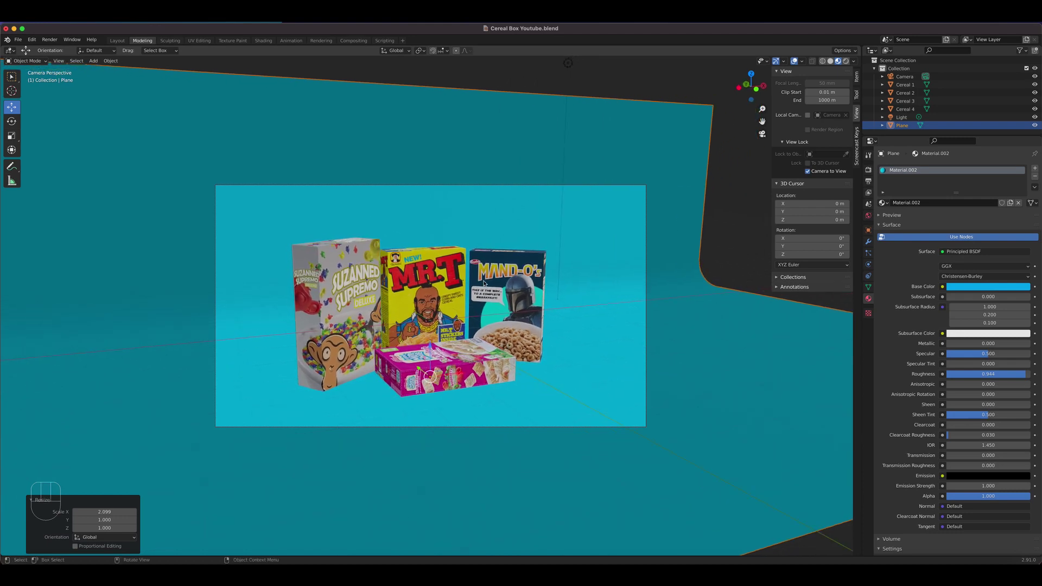
middle_click_drag(484, 283, 485, 319)
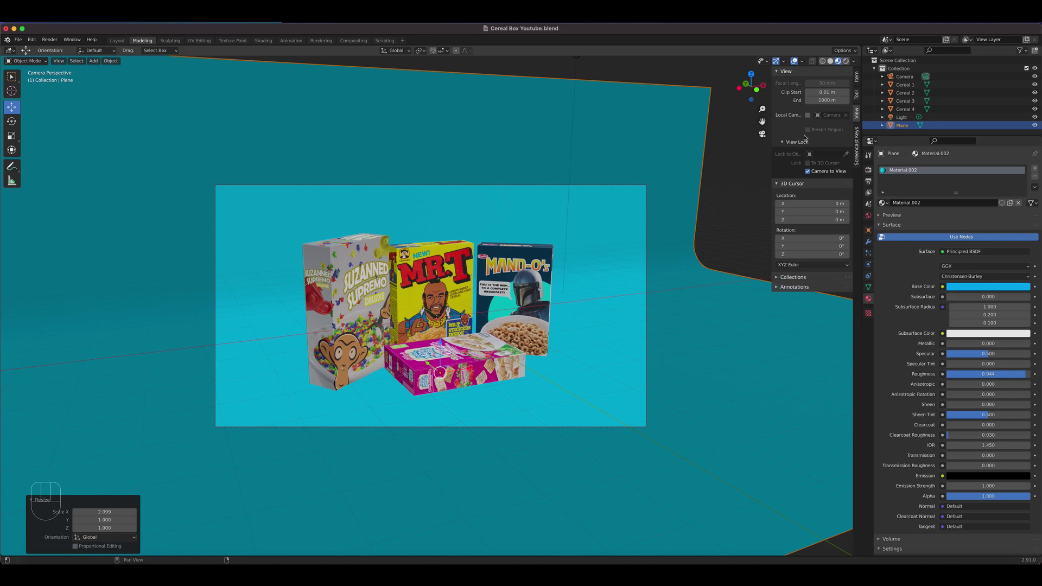
Switch the viewport to rendered shading and split it into a quad view
left_click(845, 62)
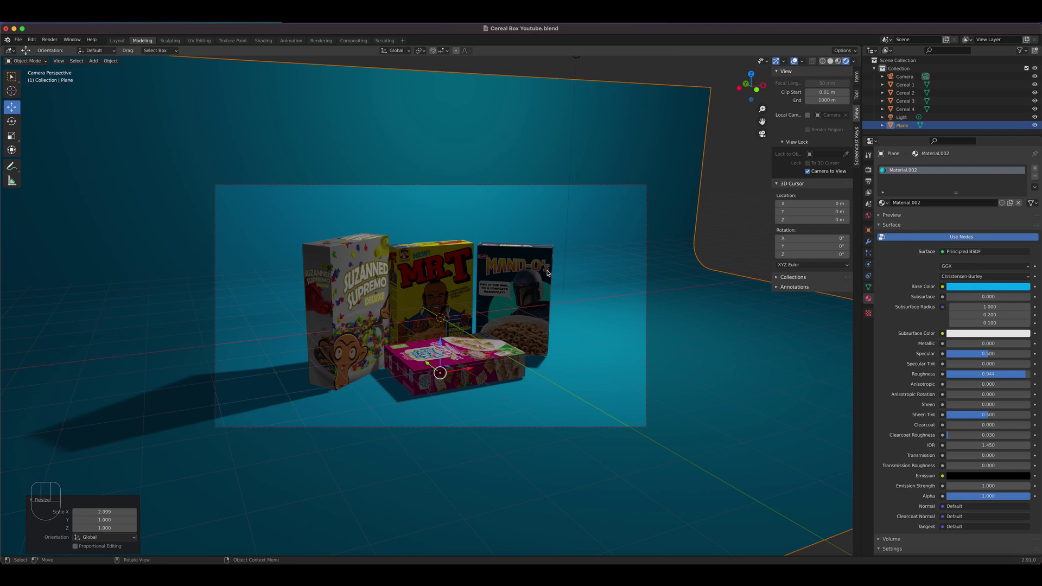
left_click(55, 62)
mouse_move(95, 234)
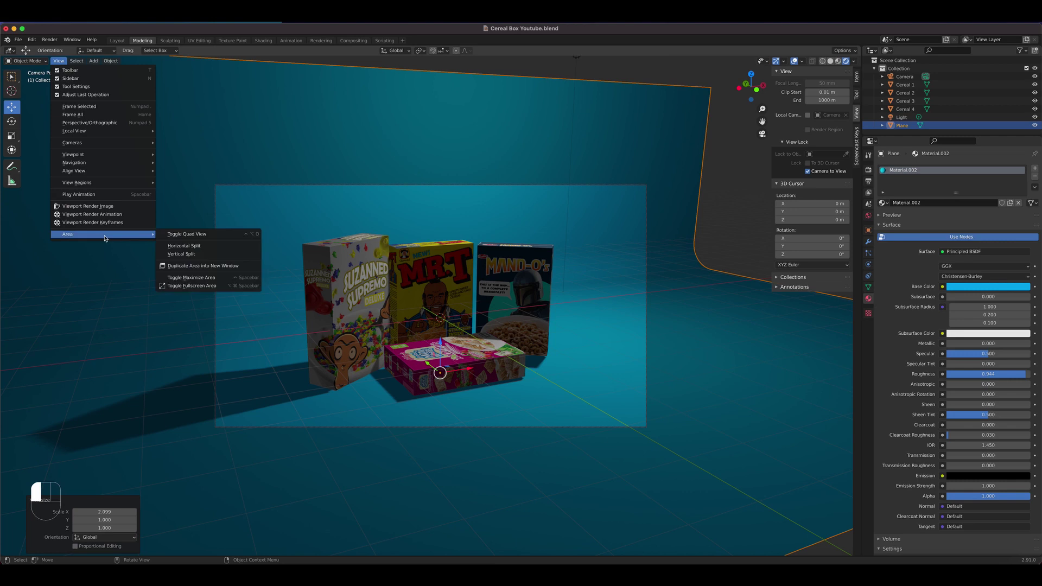
left_click(174, 235)
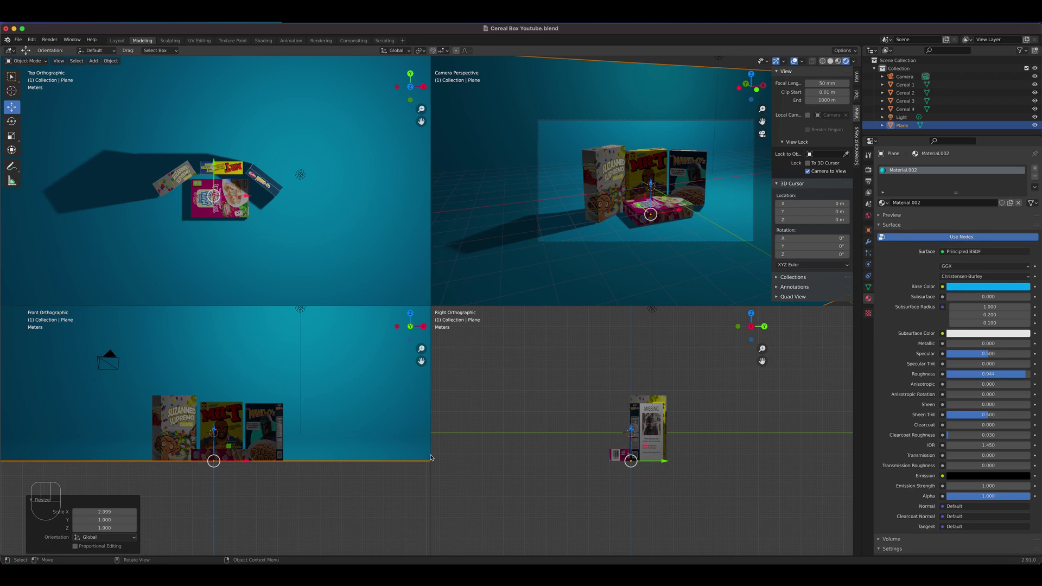
Add an area light and move it about 3.71 m up, above the cereal boxes
key("shift+a")
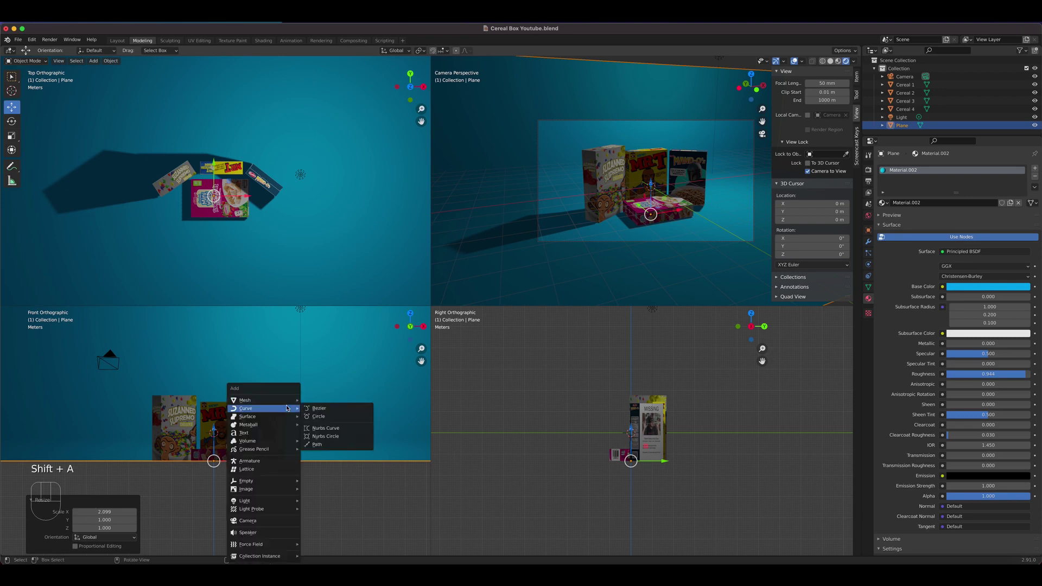
mouse_move(250, 502)
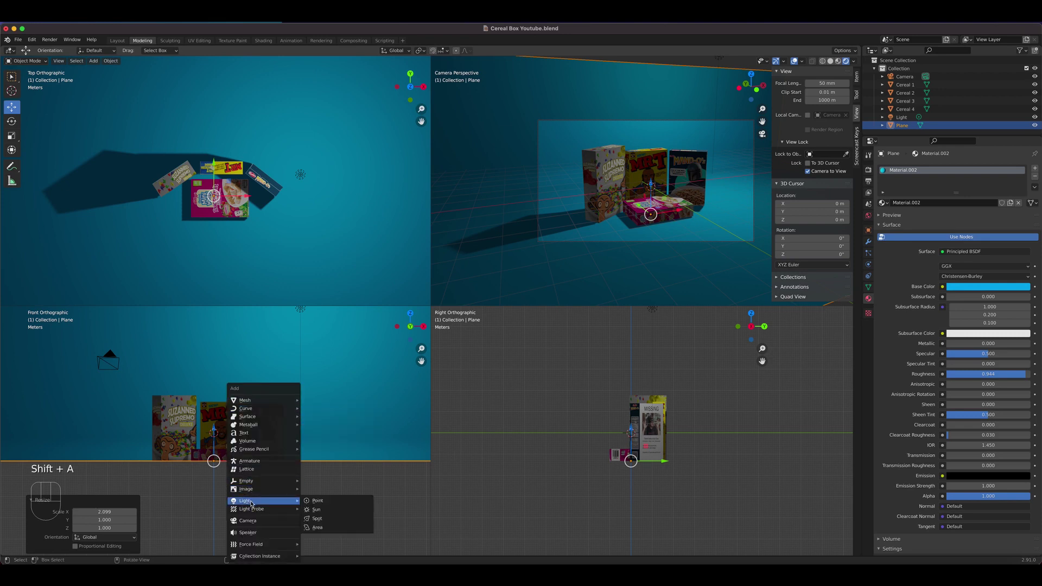
left_click(320, 526)
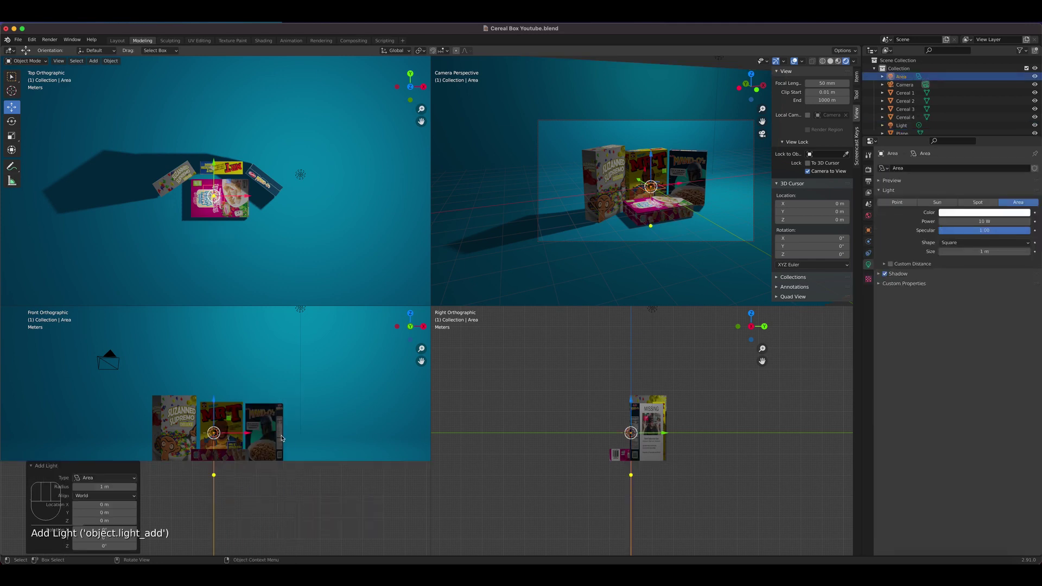
key("g")
left_click(285, 359)
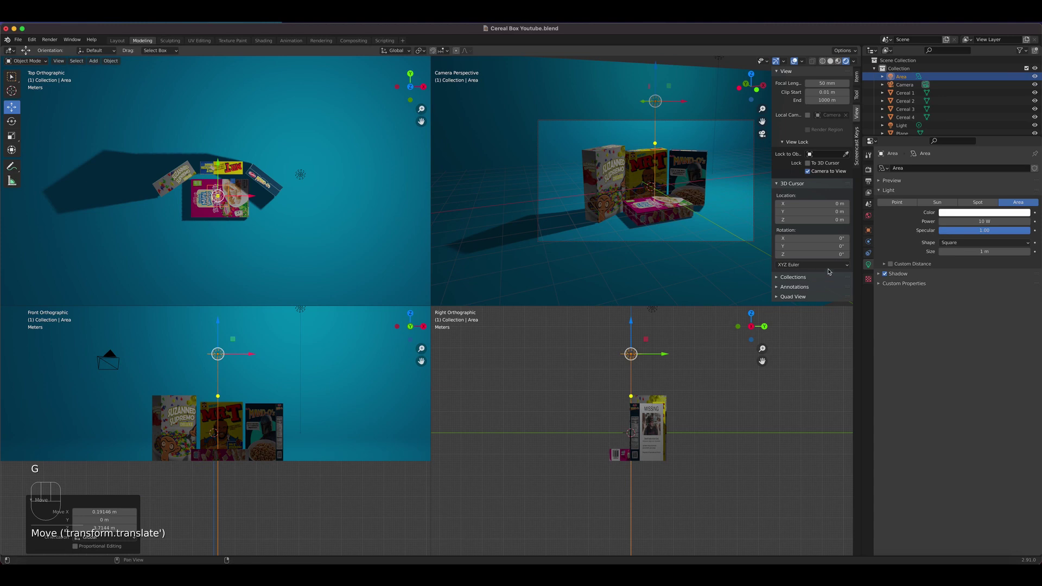
Turn on contact shadows for the area light and set its power to 1000 W
left_click(880, 274)
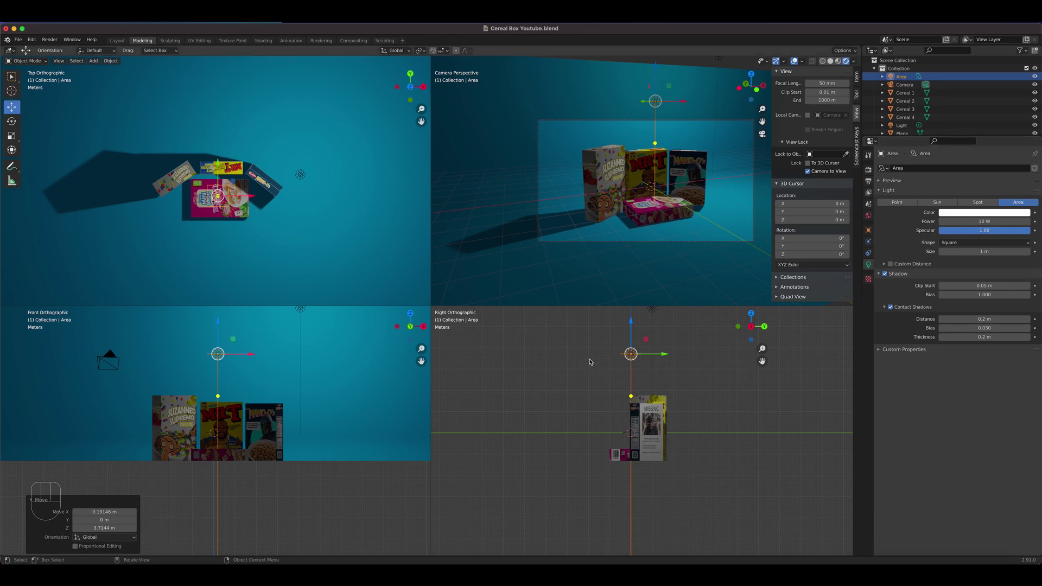
left_click(969, 222)
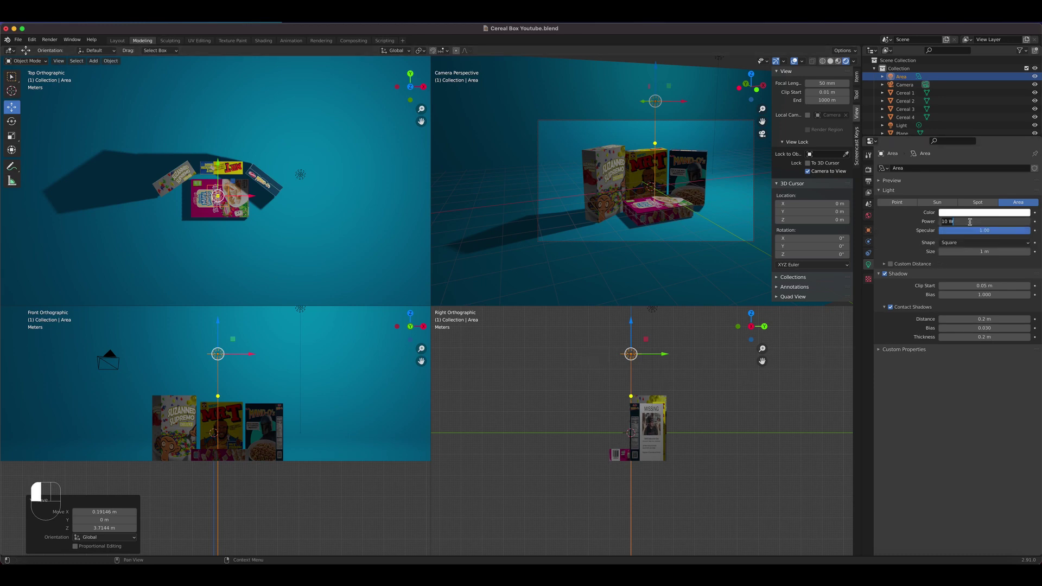
type("1000")
key("Return")
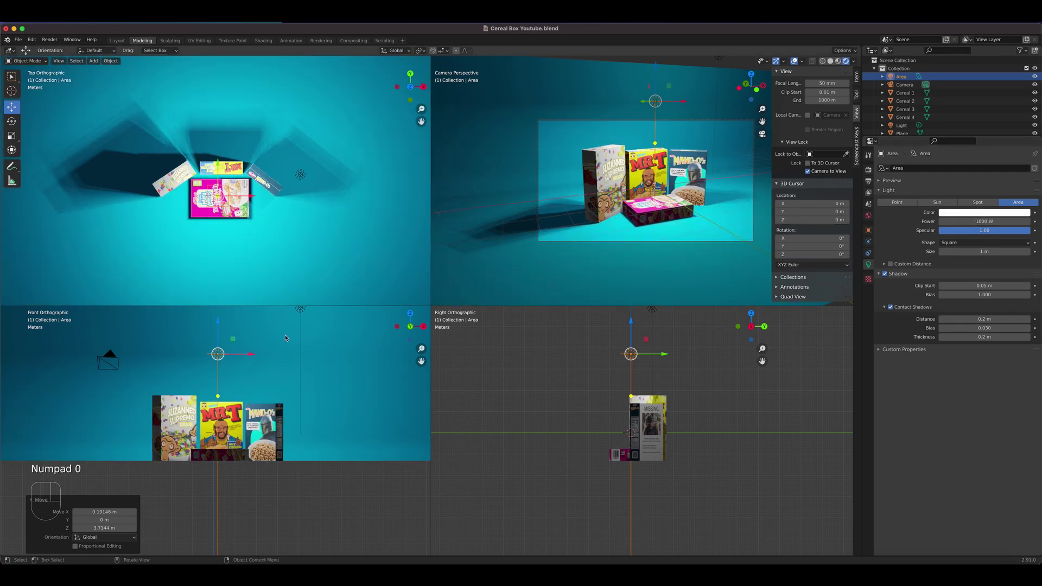
Scale the area light up by about 6.9 and tilt it about 8° in the side view
key("s")
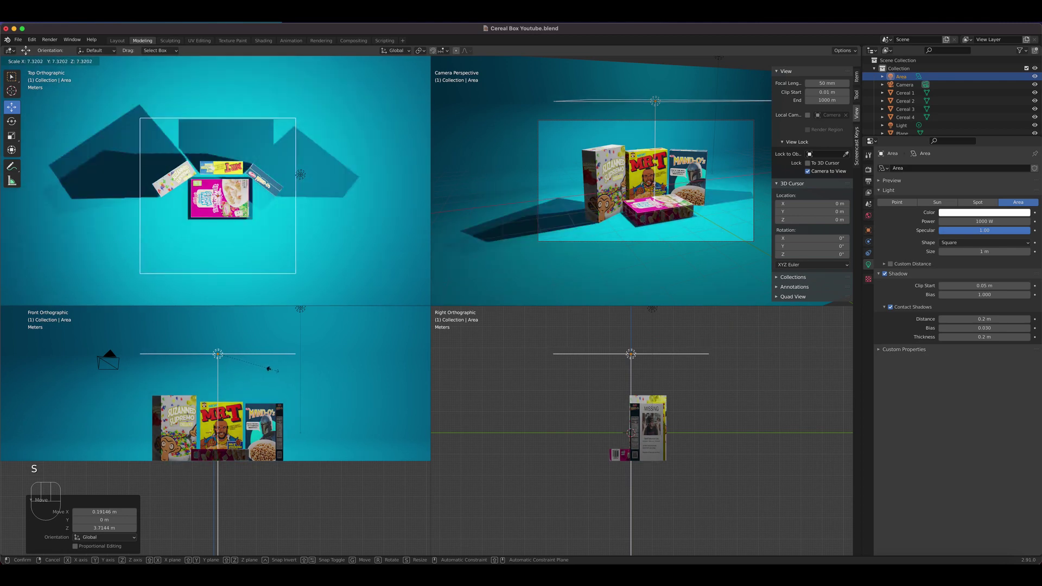
left_click(266, 367)
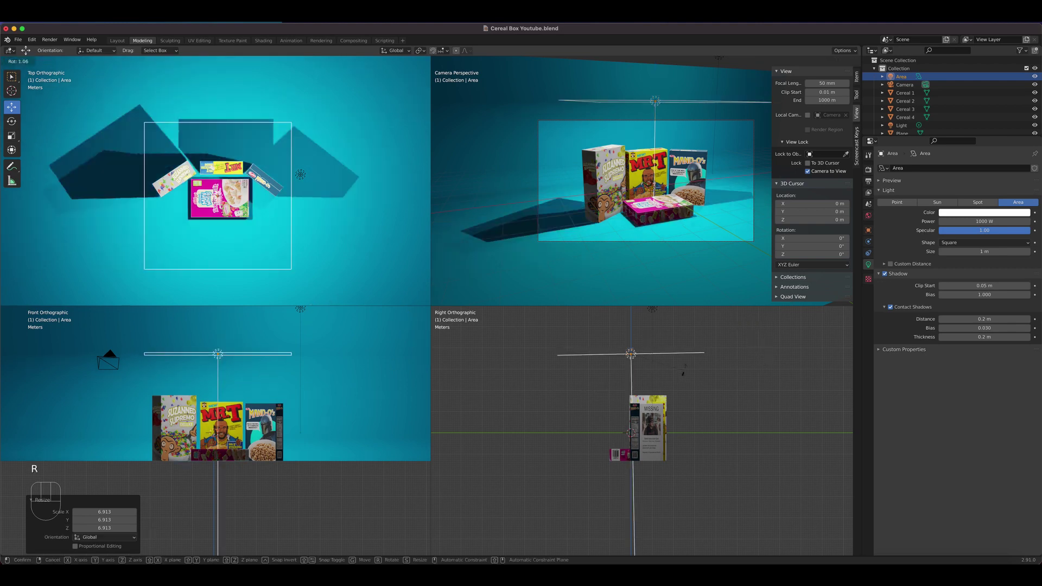
key("r")
left_click(685, 366)
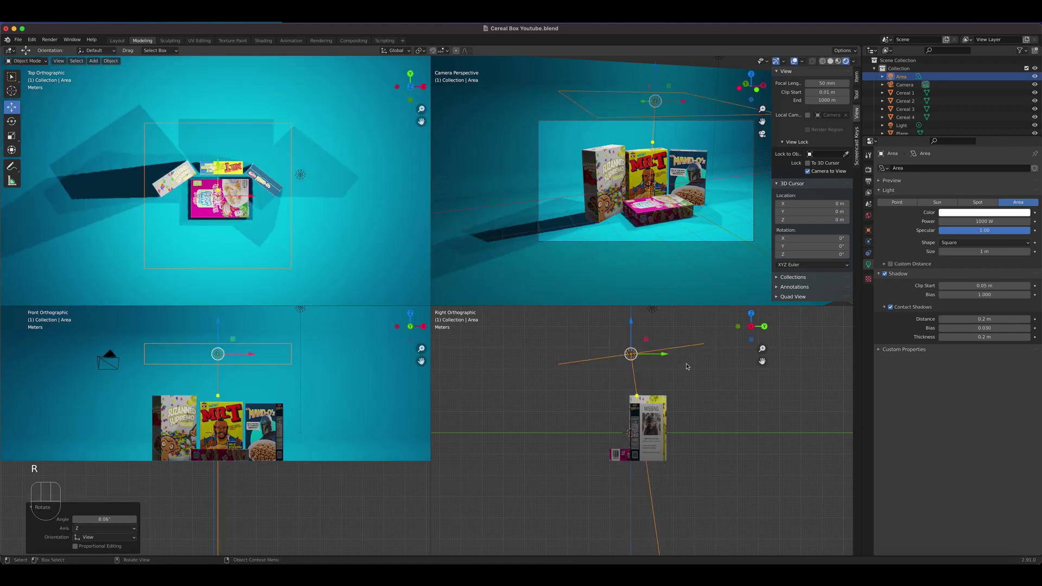
Shift the overhead area light about 0.21 m toward the front and enlarge it by a further factor of about 1.5
key("g")
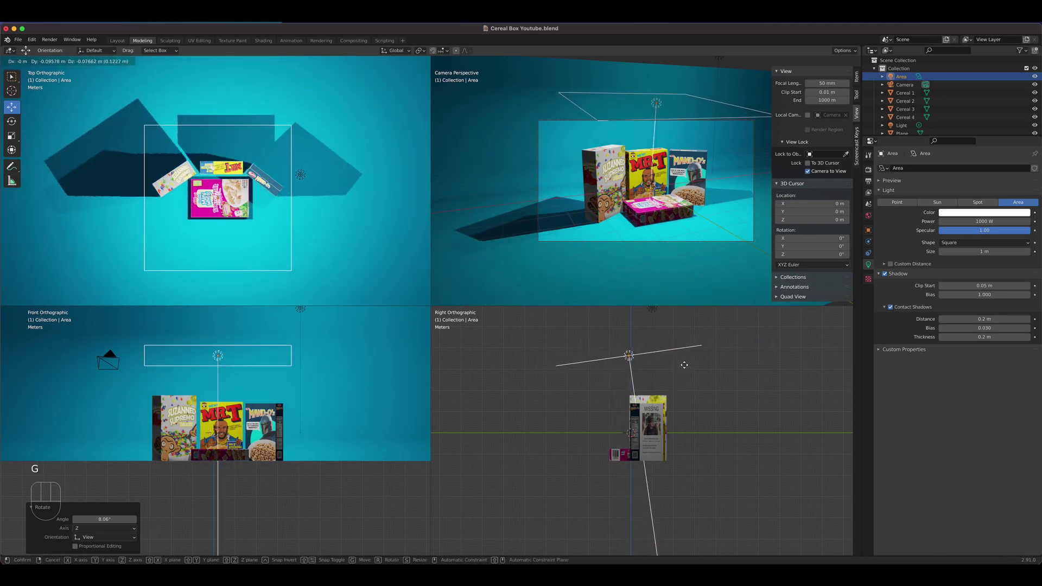
left_click(682, 364)
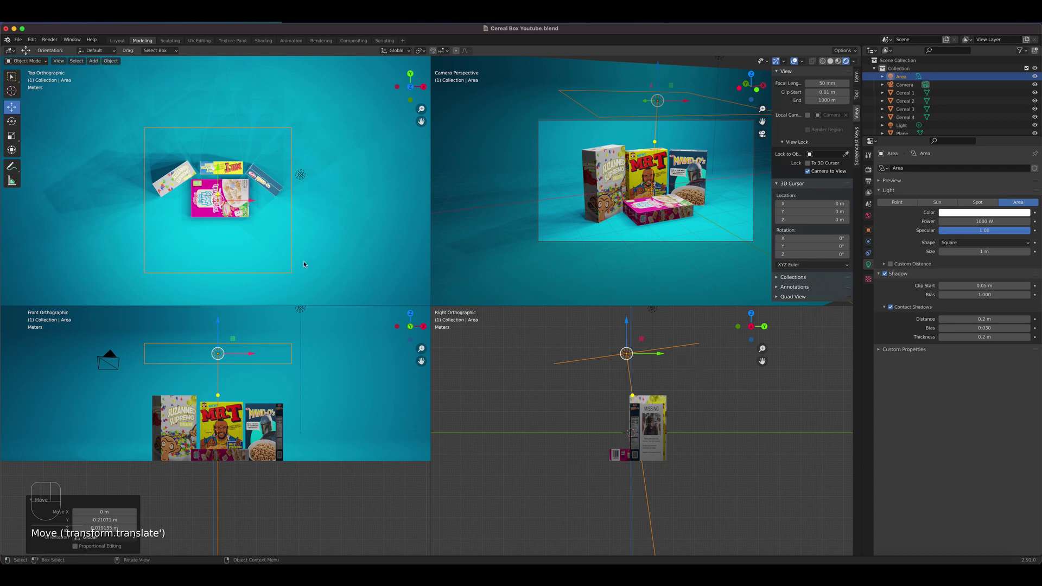
key("s")
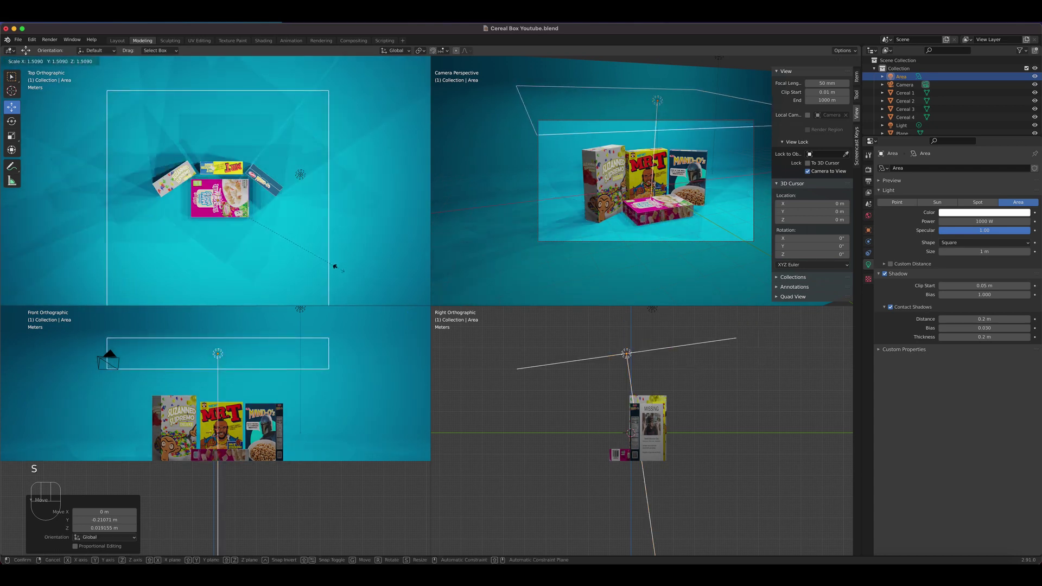
left_click(339, 271)
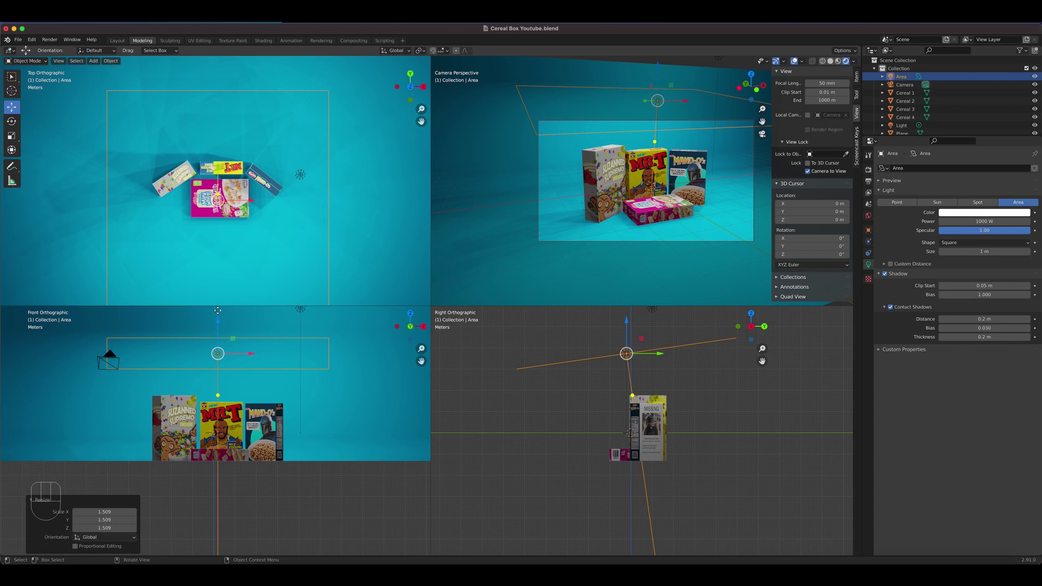
Duplicate the overhead area light in place and rotate the copy about 58.6° in the side view
key("shift+d")
right_click(624, 369)
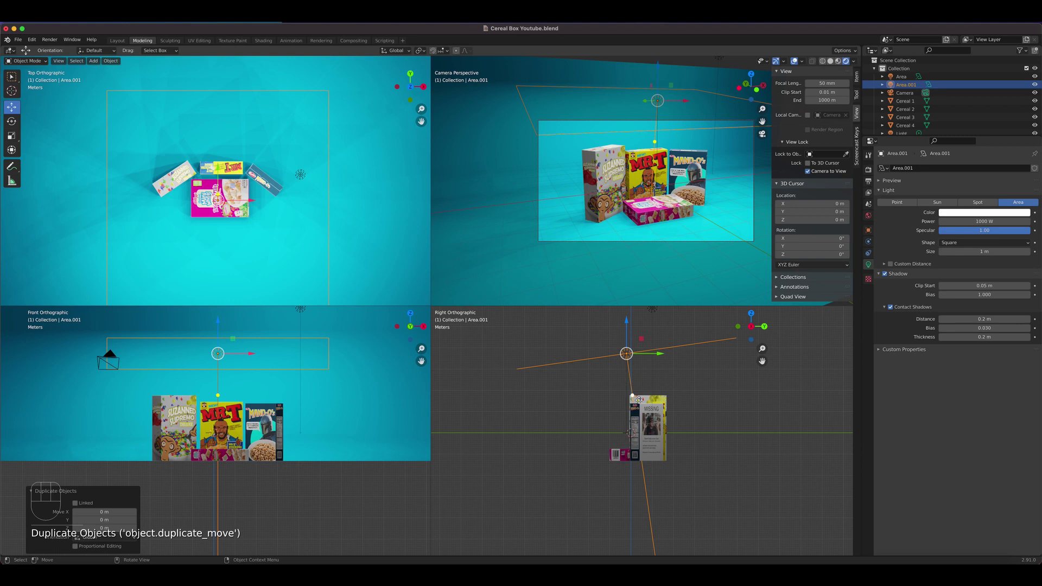
key("r")
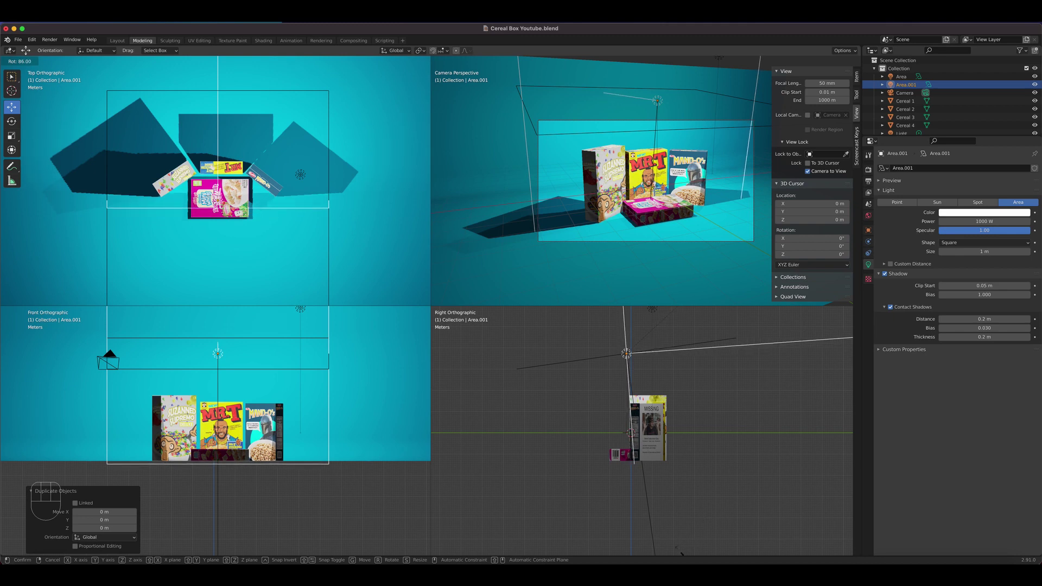
left_click(392, 96)
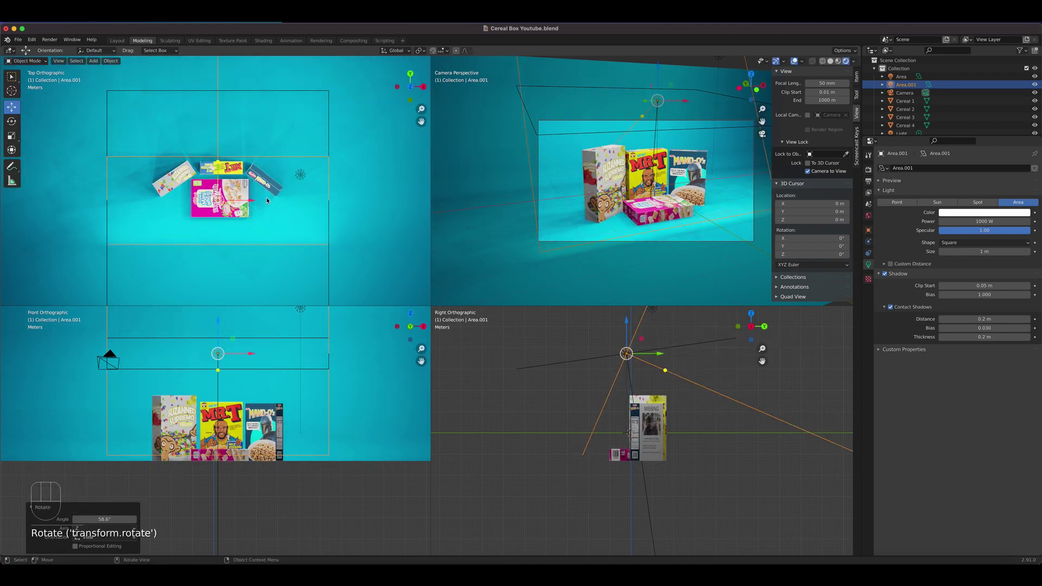
Rotate the duplicated area light about -52.4° in the top view and move it about -3.5 m in X and -2.3 m in Y
key("r")
left_click(239, 223)
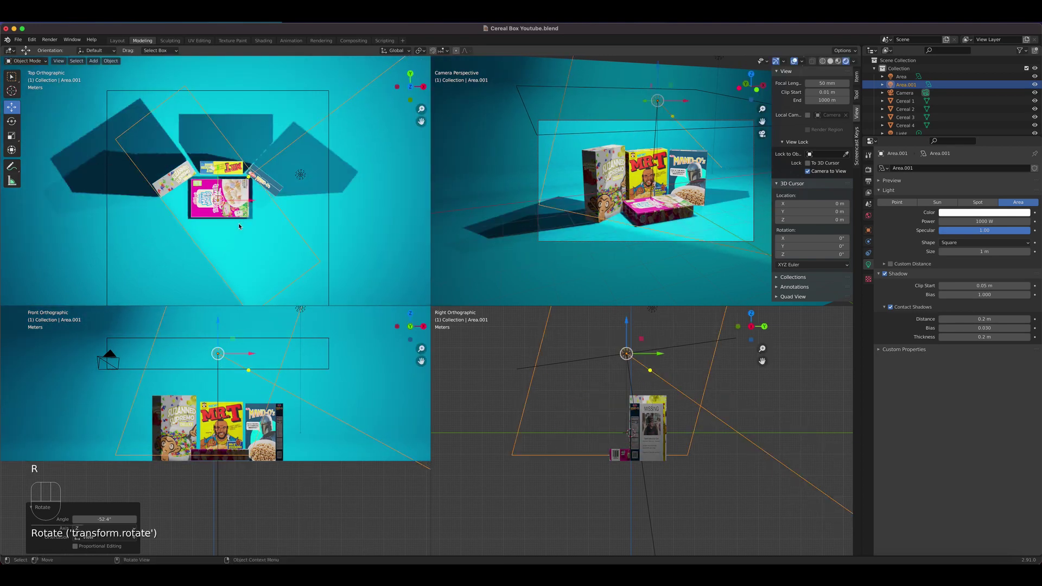
key("g")
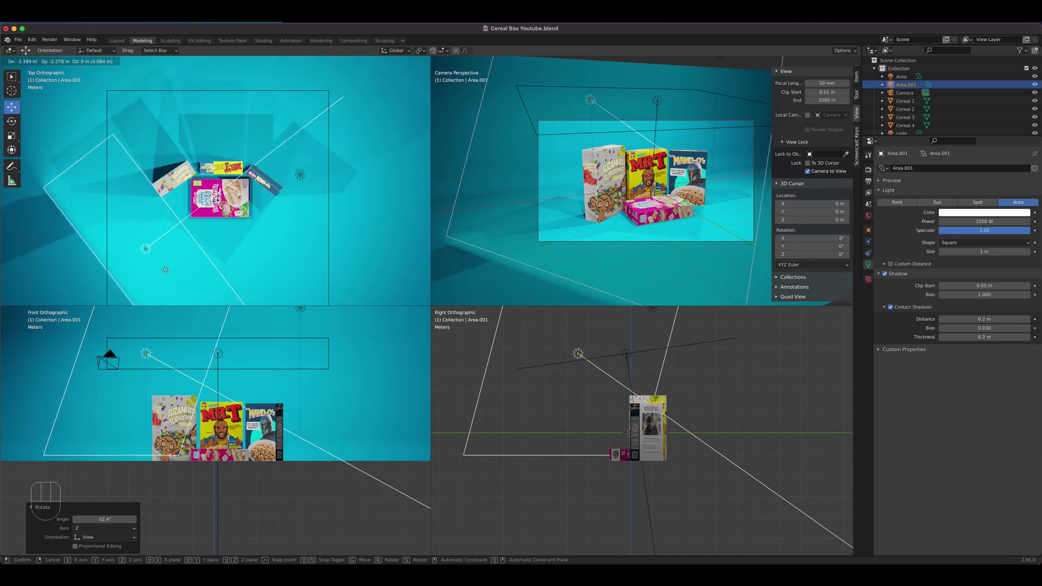
left_click(163, 269)
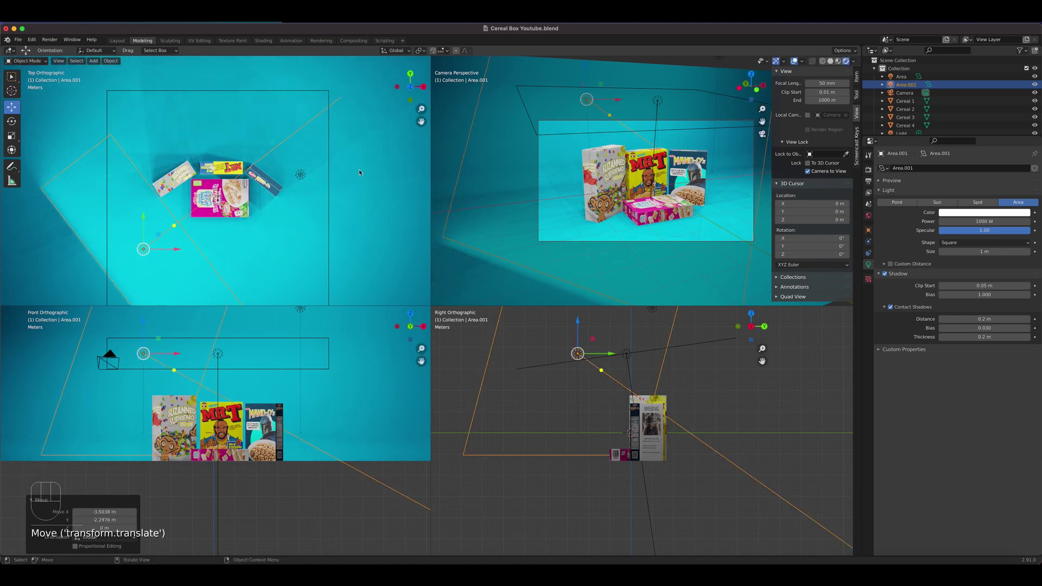
Move the point light about 0.29 m in X and 0.79 m in Y in the top view
left_click(300, 177)
key("g")
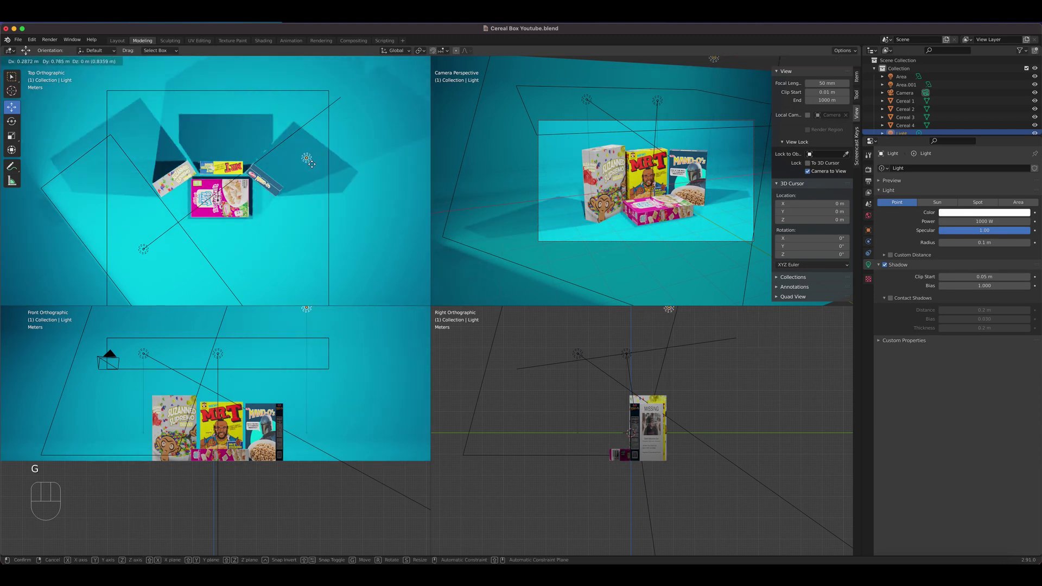
left_click(316, 172)
Move the blue backdrop plane about 0.88 m in X and 1.08 m in Y in the top view
left_click(346, 218)
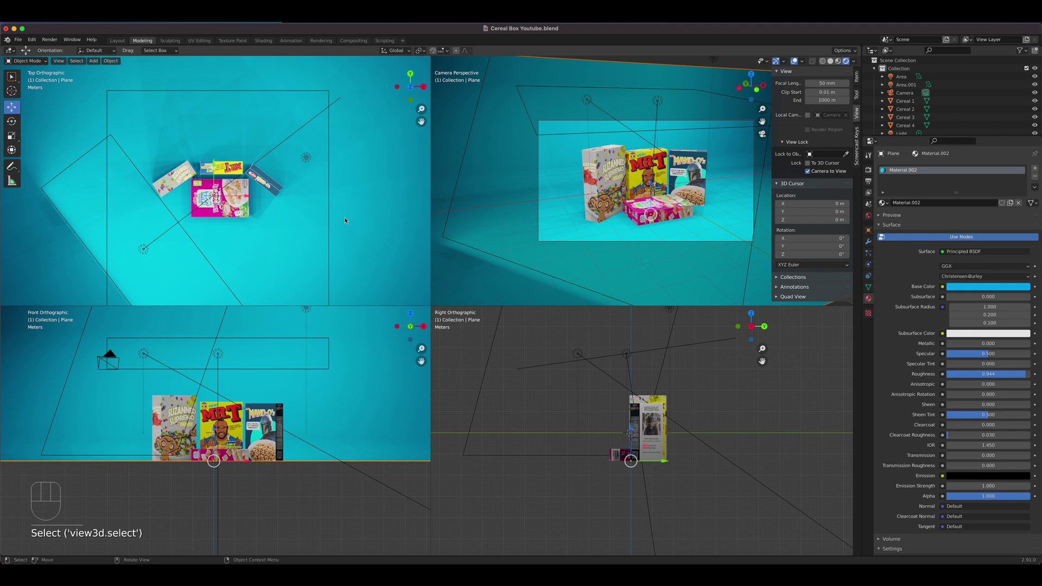
scroll(344, 221, "down", 2)
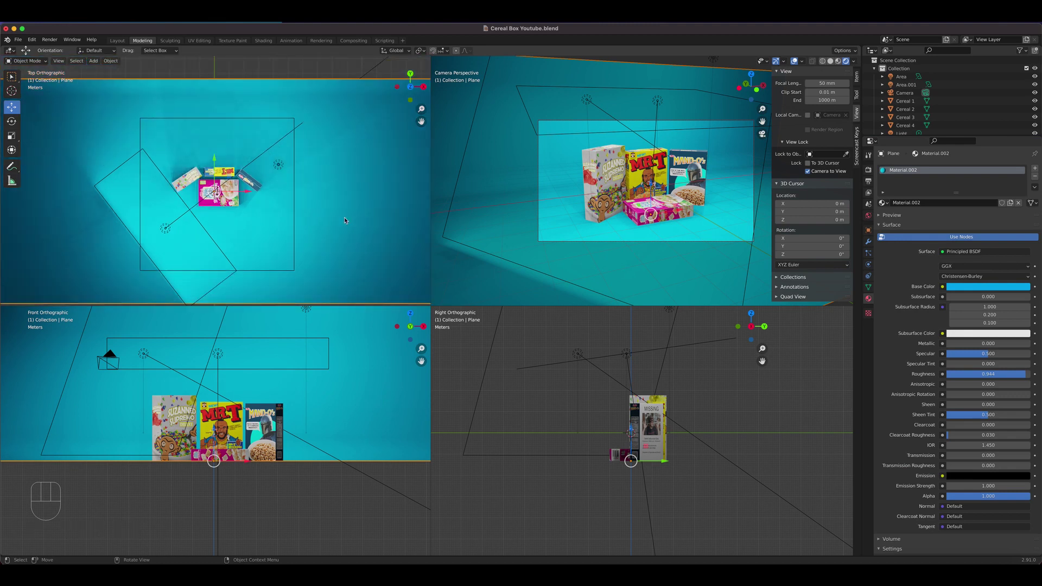
key("g")
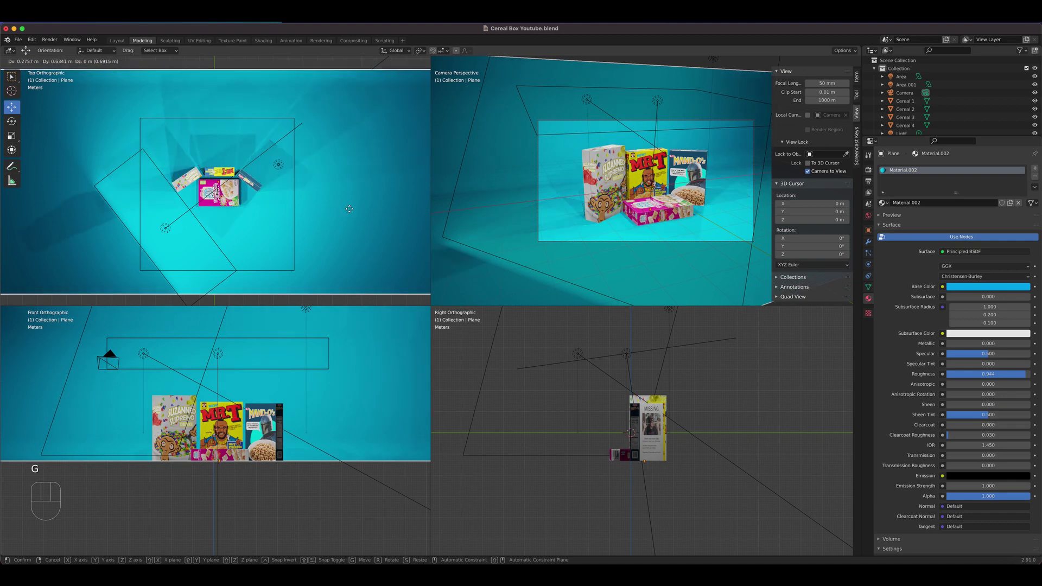
left_click(359, 205)
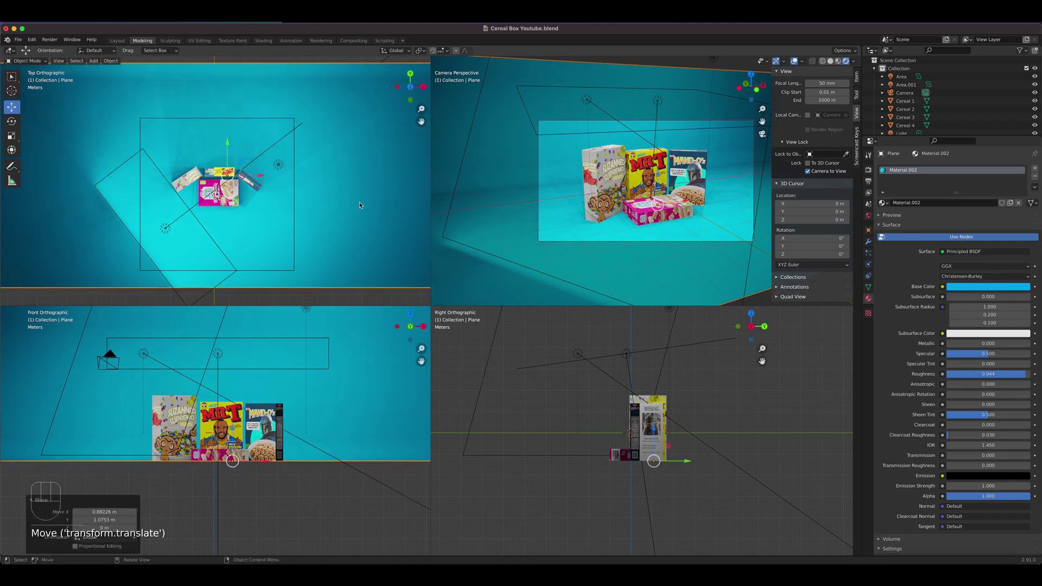
Duplicate the angled area light and place the copy about 7.94 m away in X and -0.83 m in Y
left_click(231, 267)
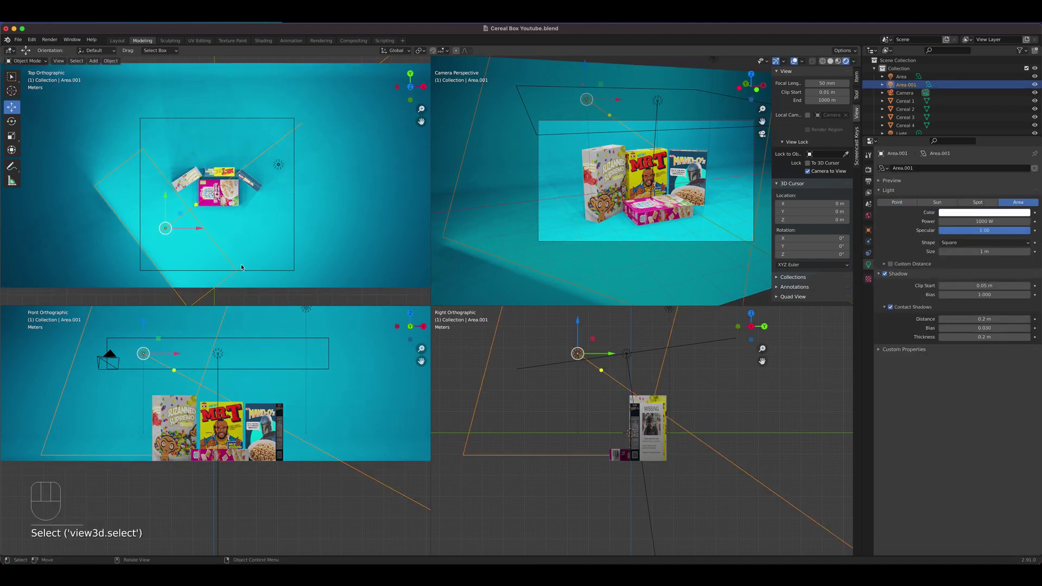
left_click(147, 344)
left_click(165, 228, "shift")
key("shift+d")
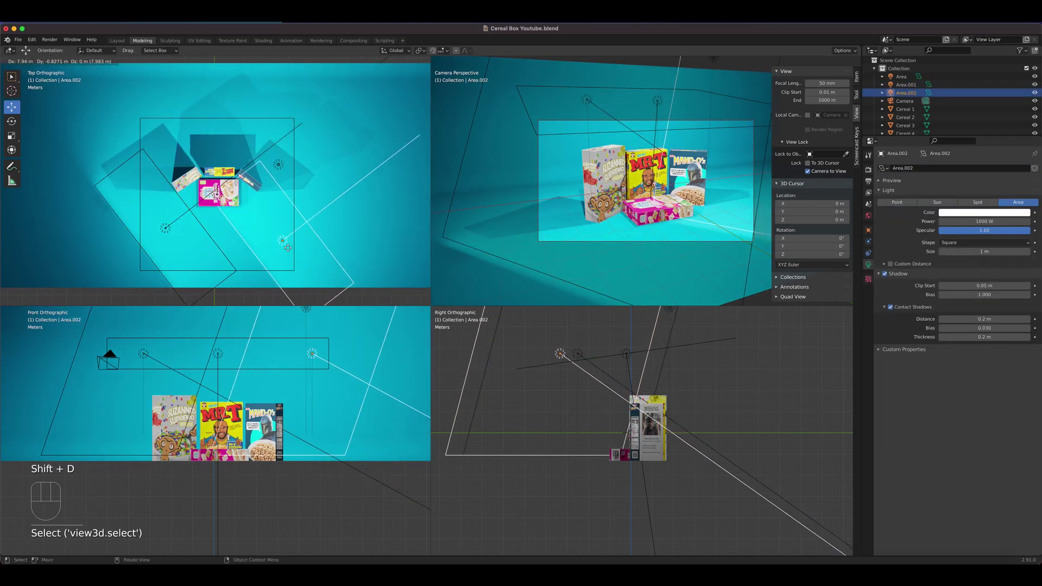
left_click(315, 302)
Rotate the new area light copy about 90.4° in the top view and move it about 4 m in X and 1.46 m in Y
key("r")
right_click(1, 438)
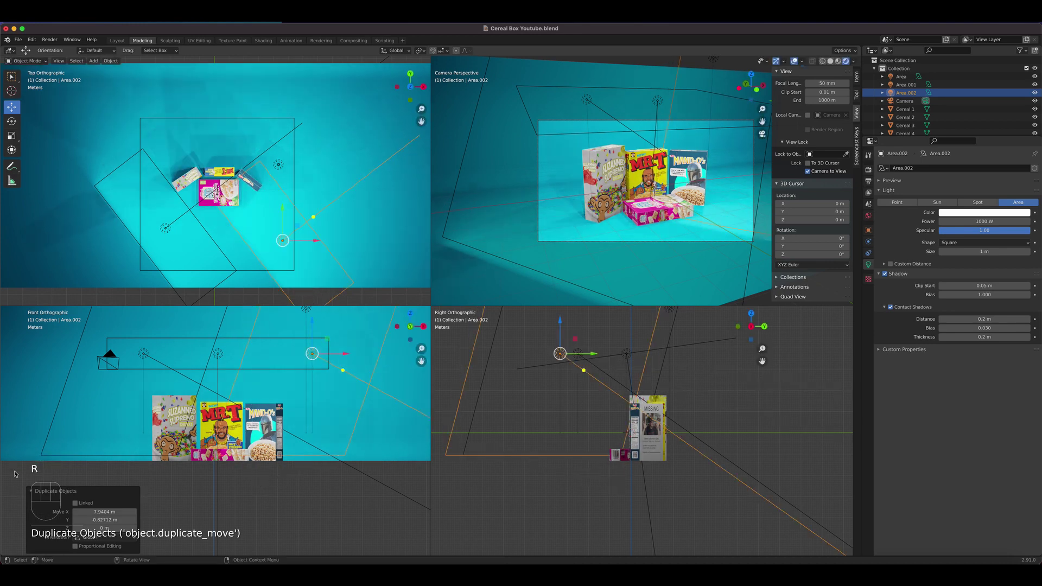
key("r")
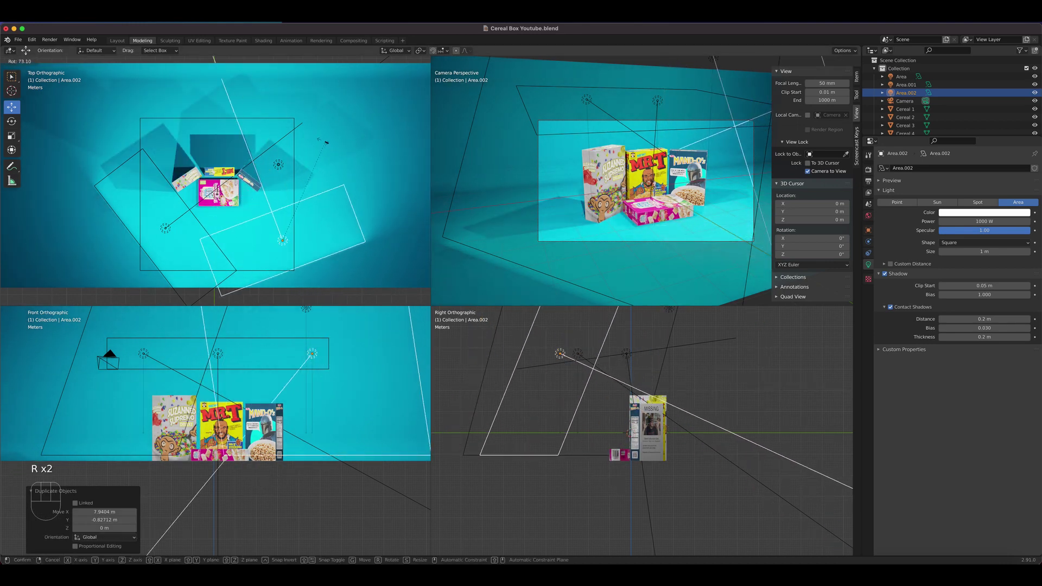
left_click(296, 128)
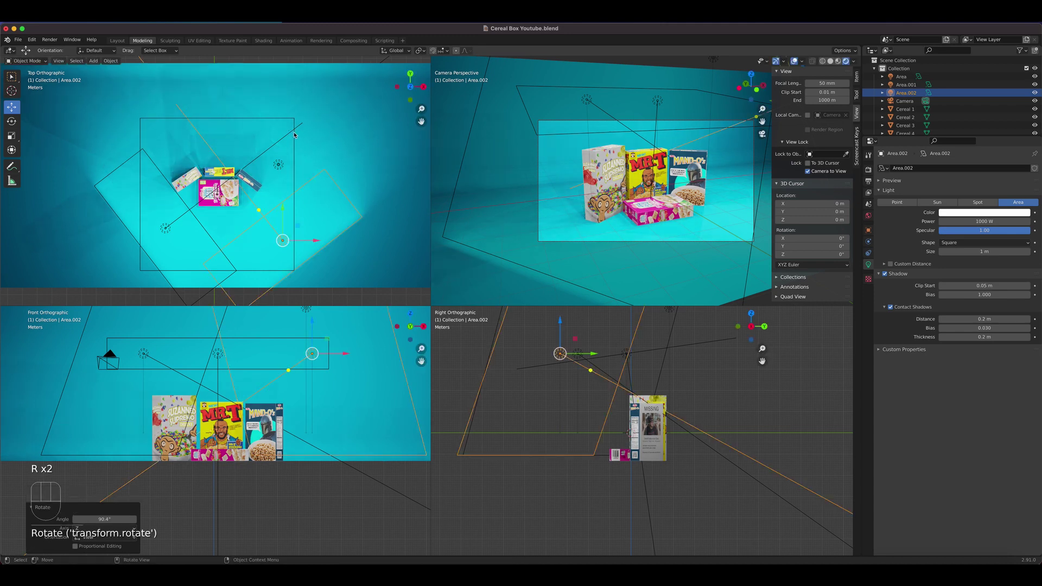
key("g")
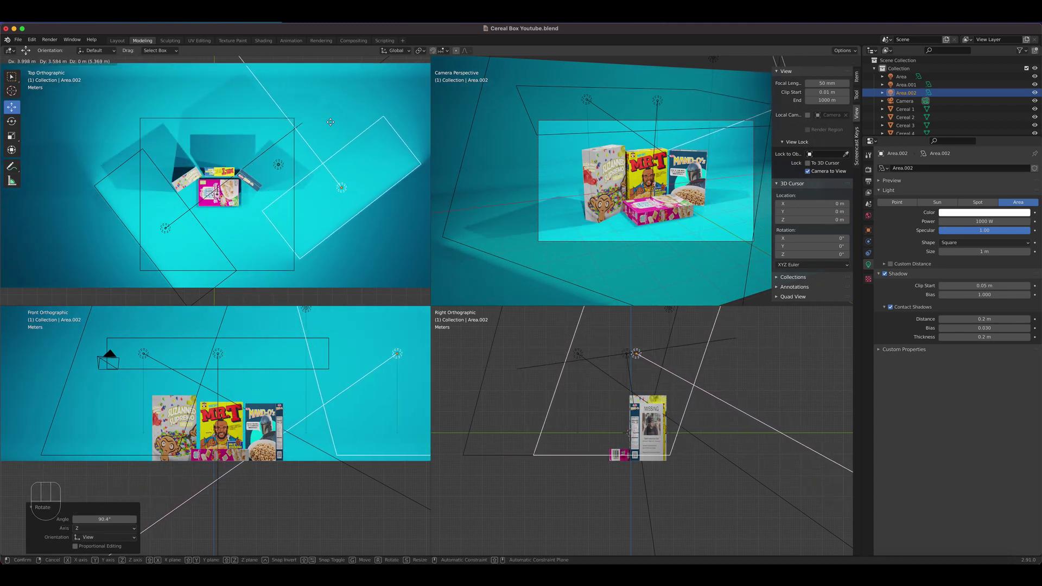
left_click(331, 152)
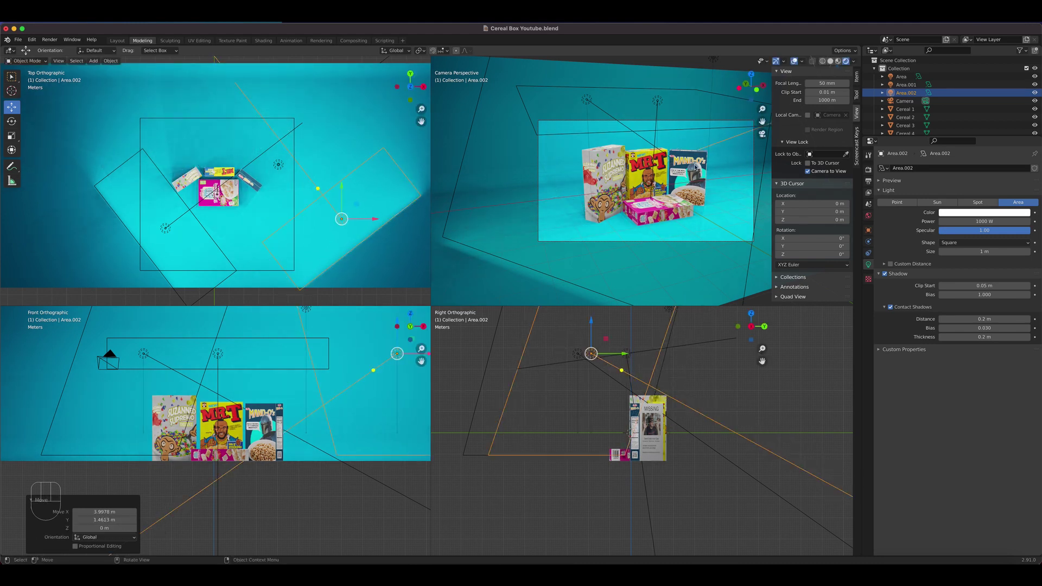
Move the blue backdrop plane about -1.38 m along Y, toward the front of the scene
left_click(635, 179)
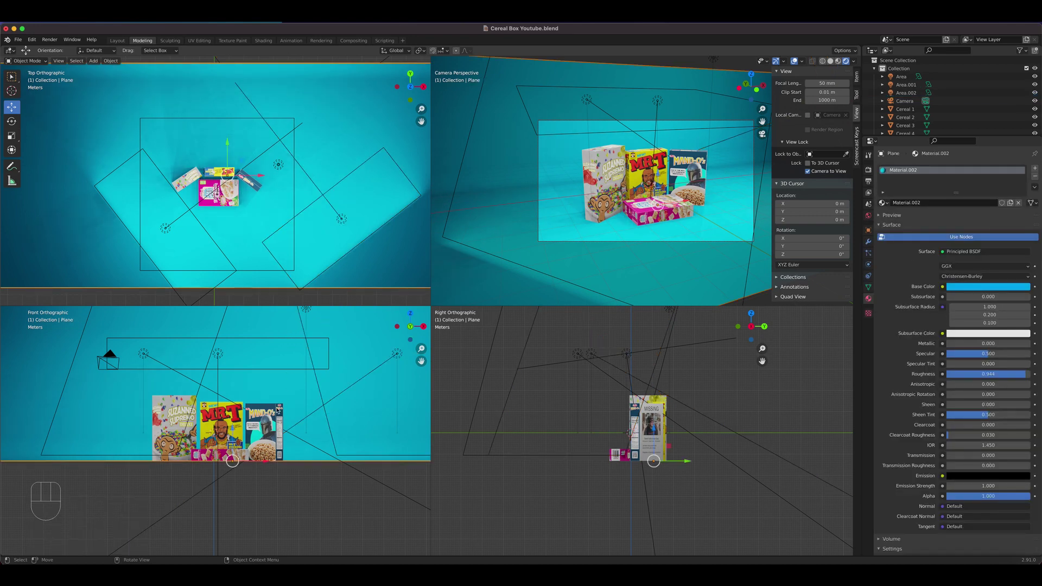
key("s")
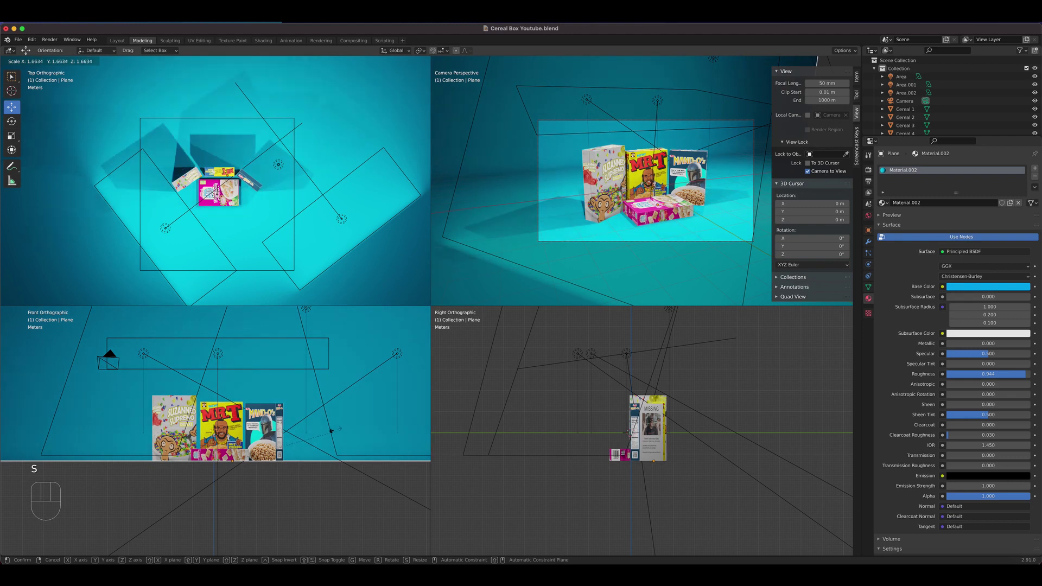
left_click(304, 249)
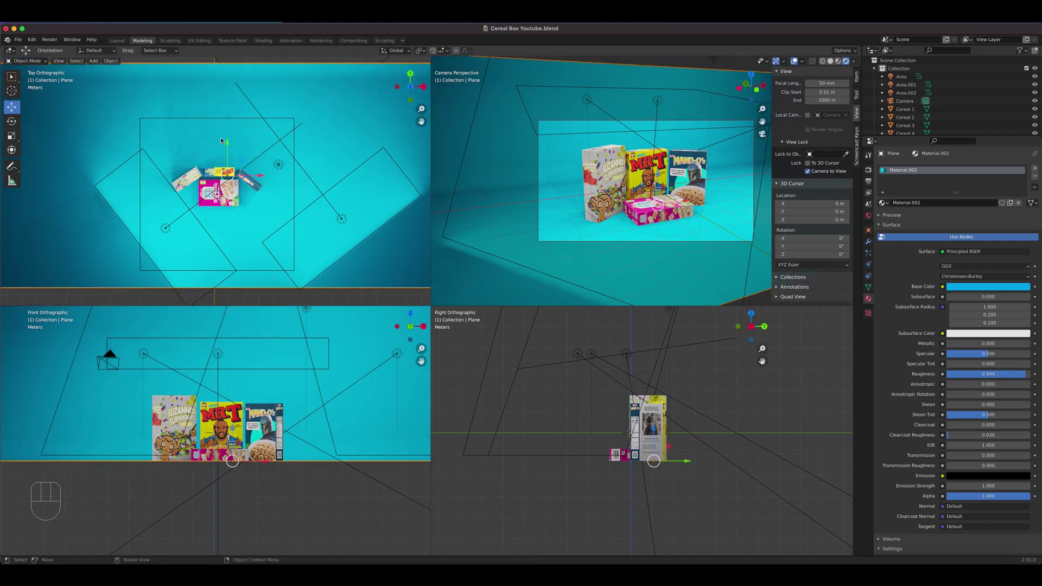
left_click_drag(229, 144, 231, 167)
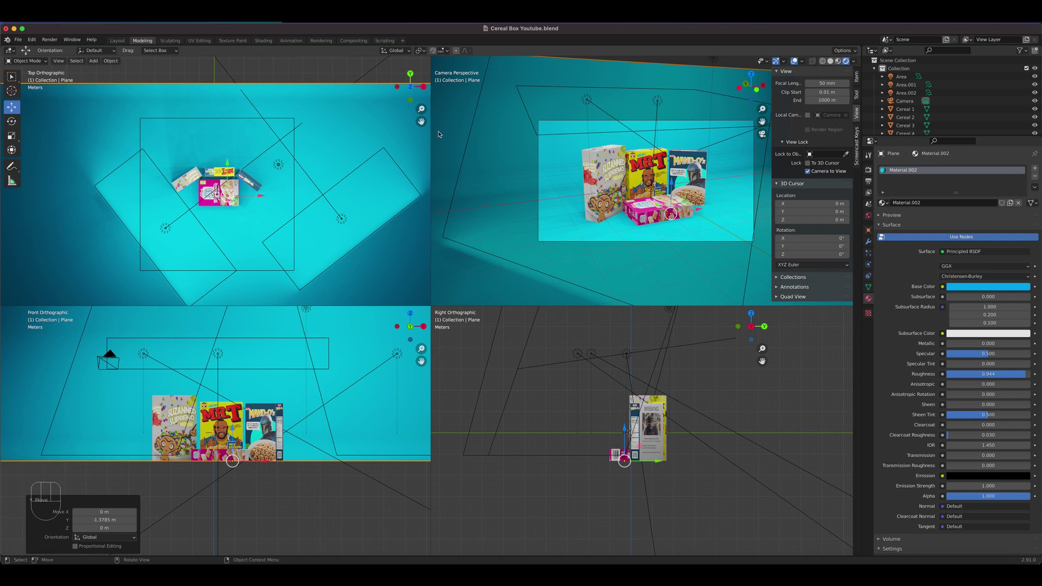
Render a still image of the cereal boxes to check the lighting and close the render window
left_click(49, 39)
left_click(54, 52)
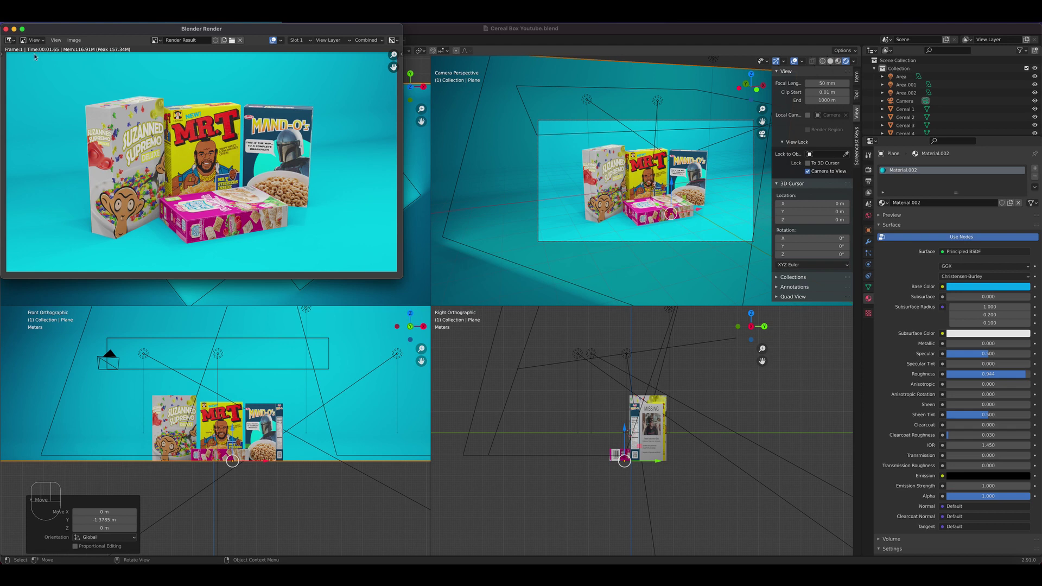
left_click(6, 28)
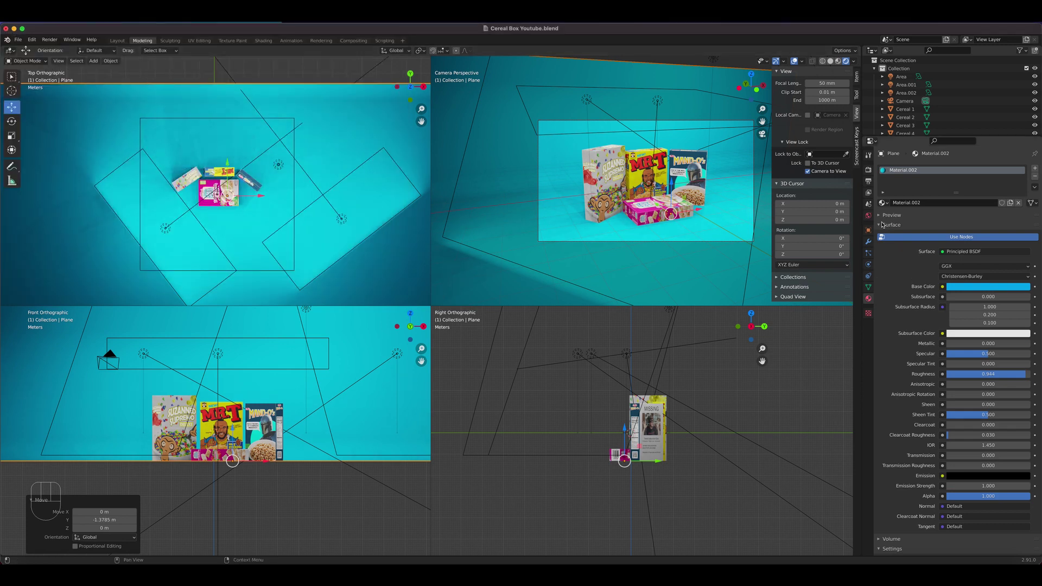
Enable Ambient Occlusion and Screen Space Reflections in the Eevee render settings, leaving Bloom off
left_click(868, 181)
left_click(871, 171)
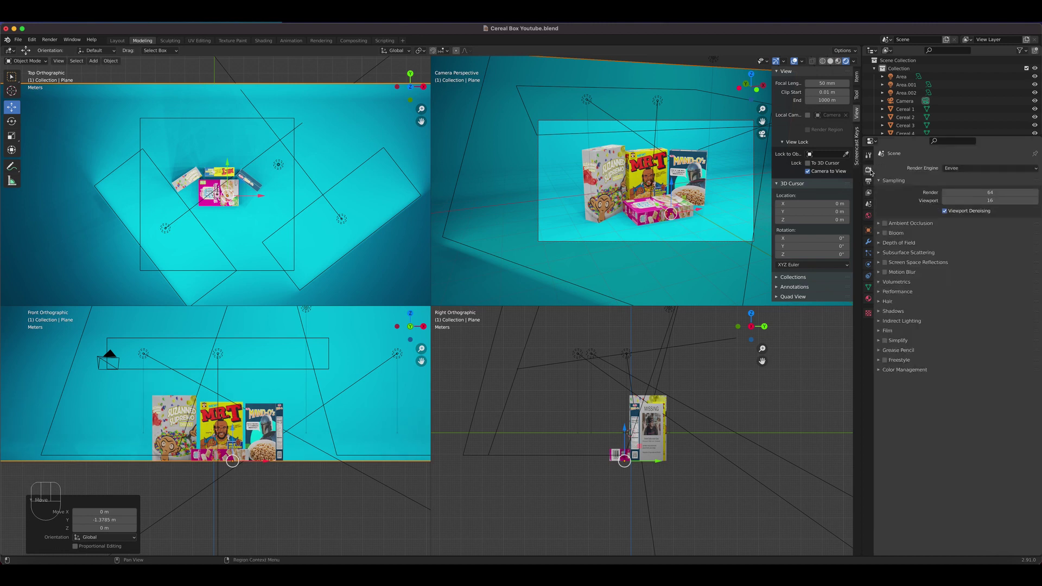
left_click(885, 223)
left_click(885, 233)
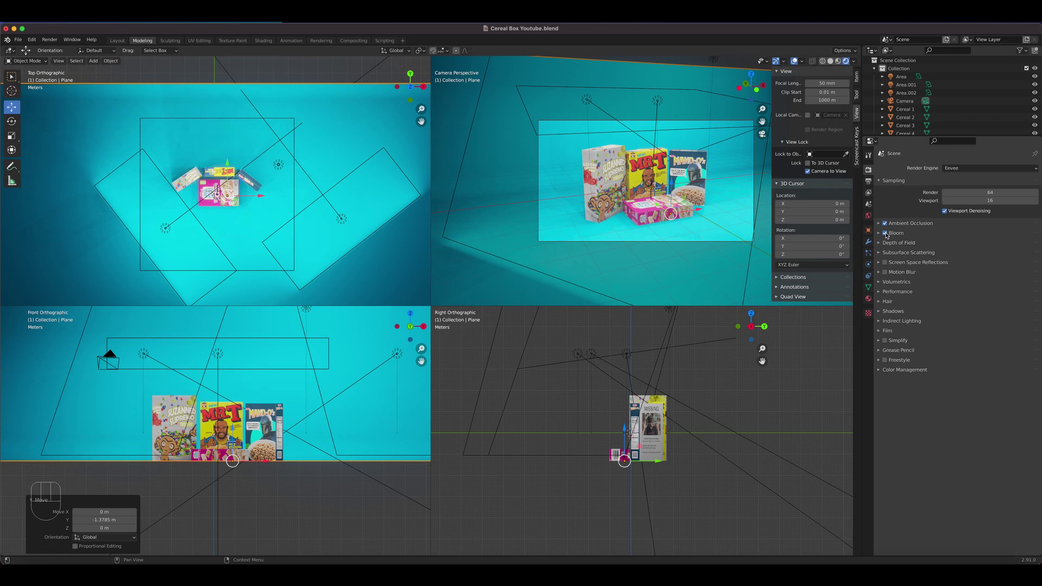
left_click(885, 233)
left_click(885, 262)
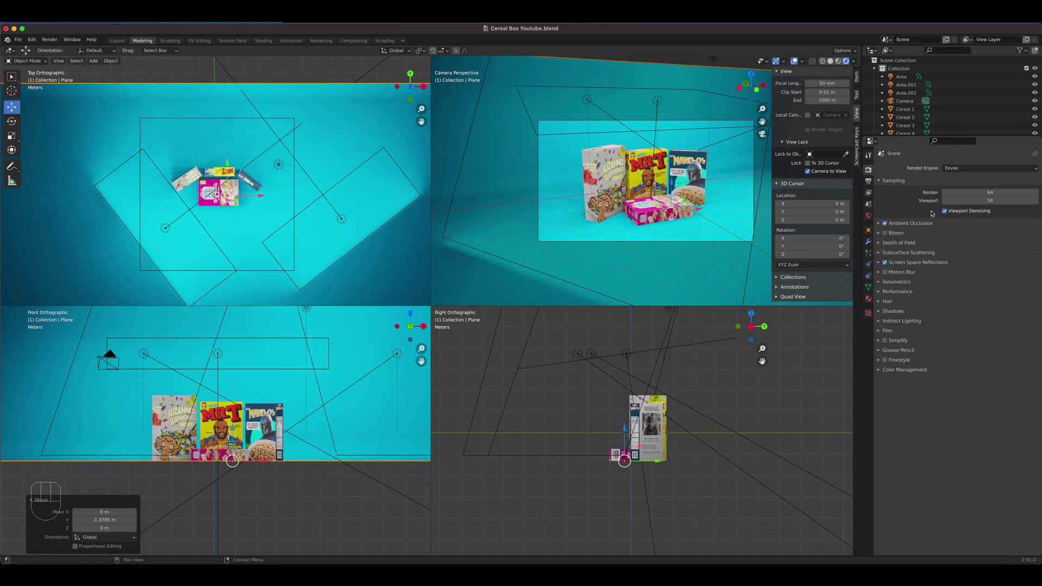
Set the render sampling to 100 samples
left_click(969, 201)
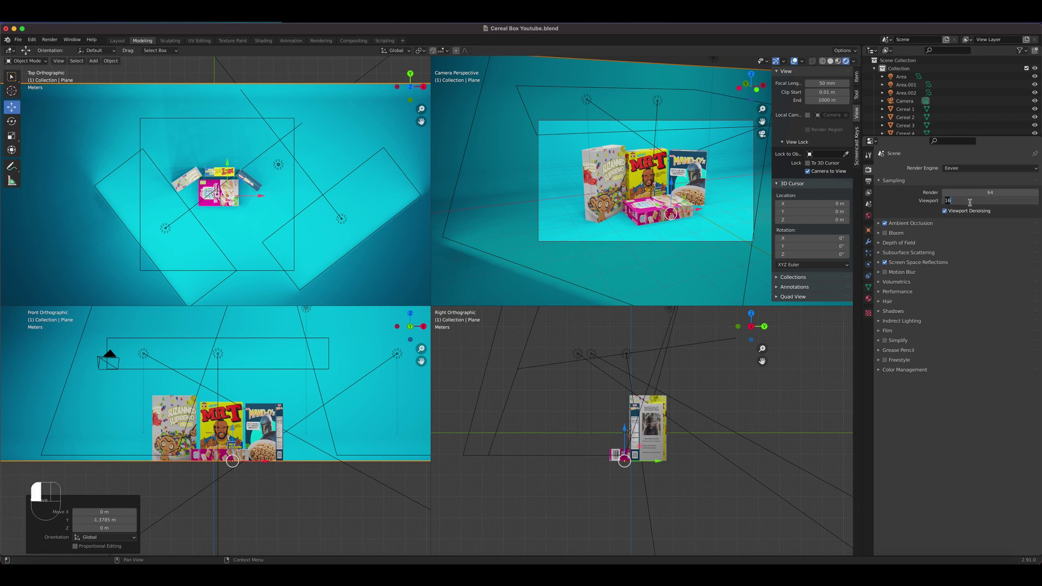
left_click(970, 193)
left_click(971, 192)
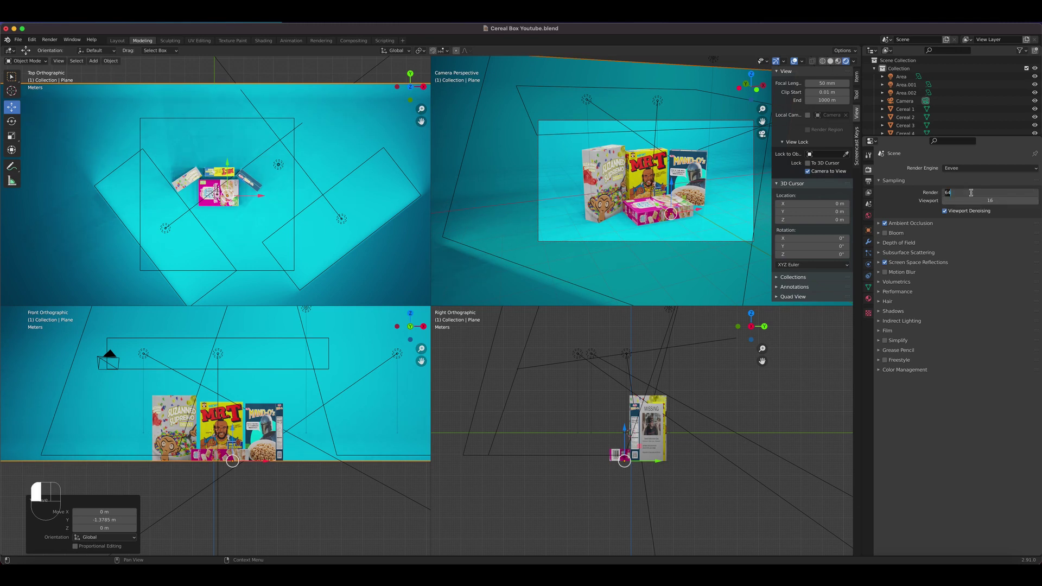
type("100")
key("Return")
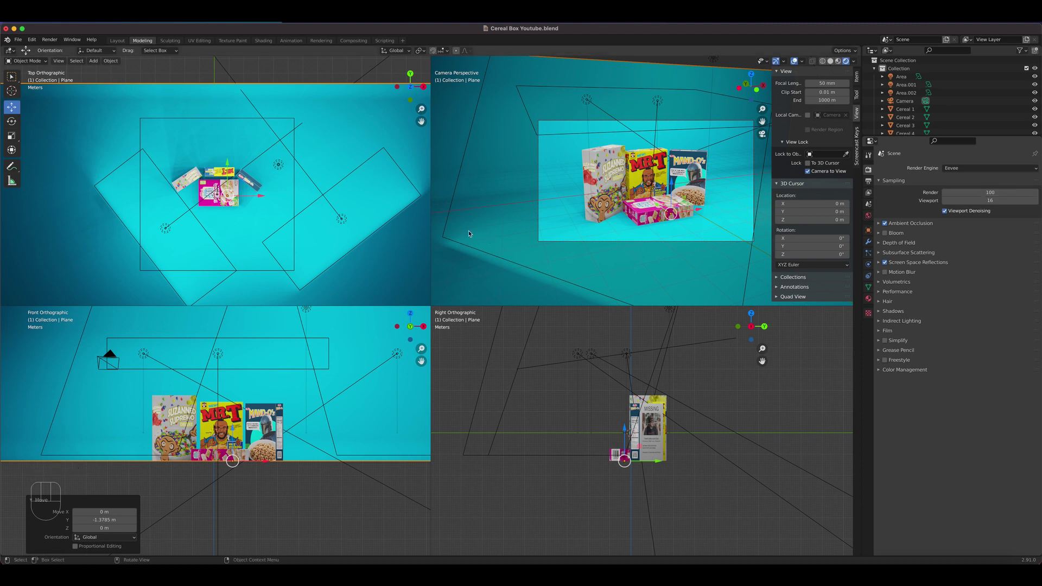
Set the power of the angled area light on the negative X side of the boxes to 800 W
left_click(163, 231)
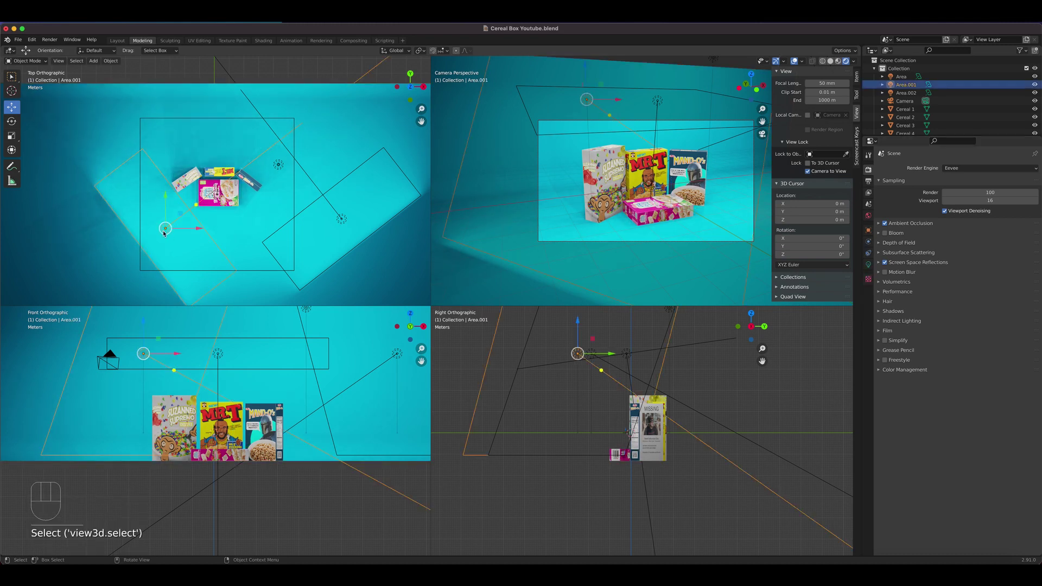
left_click(867, 265)
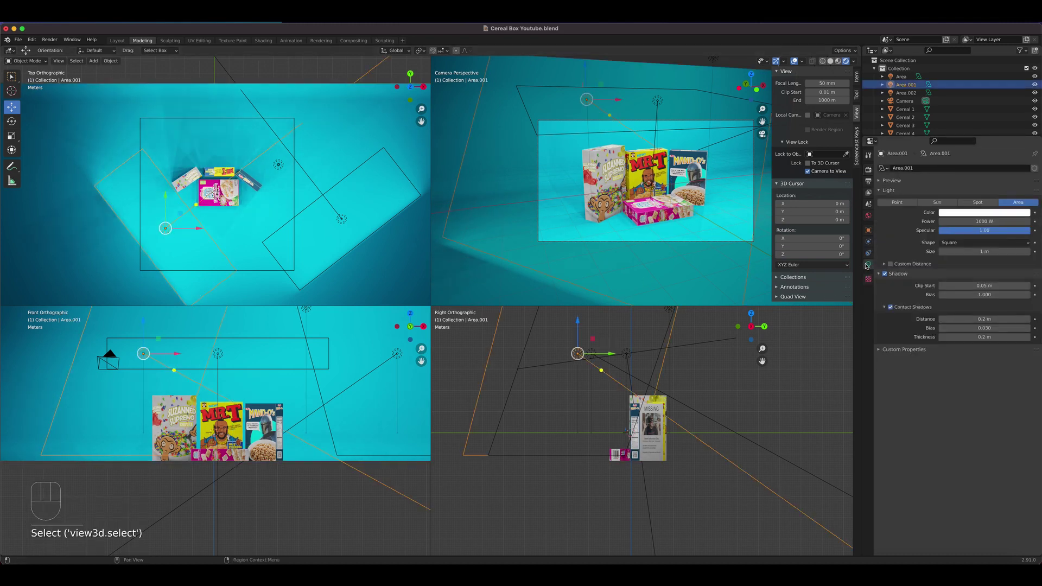
left_click(984, 221)
type("800")
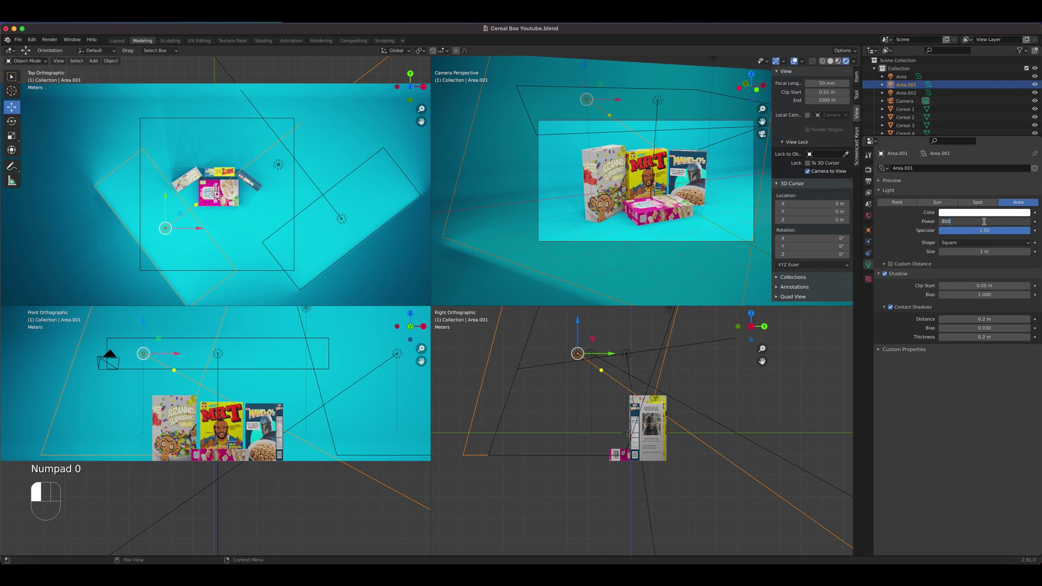
key("Return")
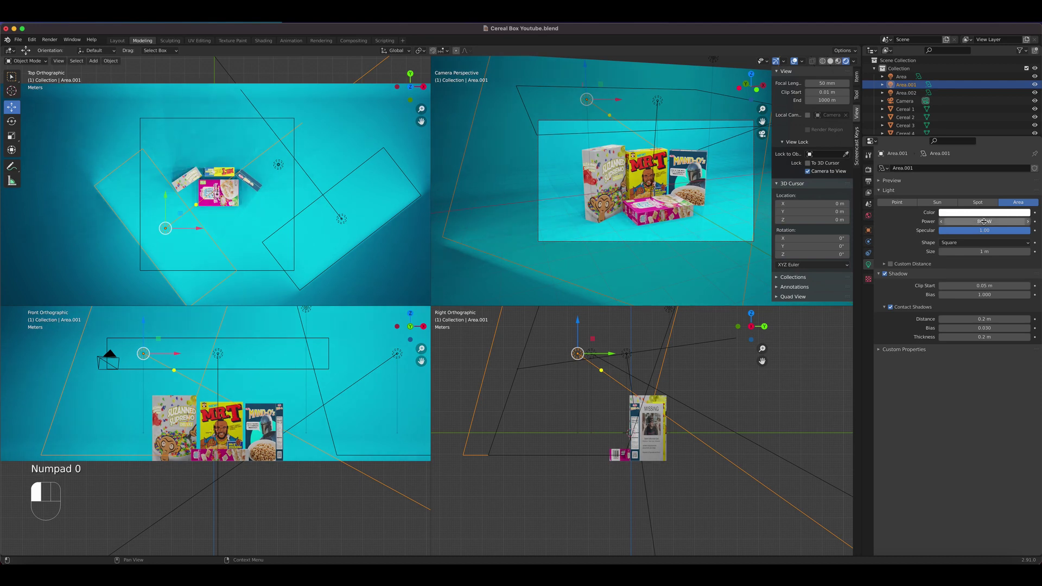
Set the power of the angled area light on the positive X side of the boxes to 700 W
left_click(336, 222)
left_click(979, 223)
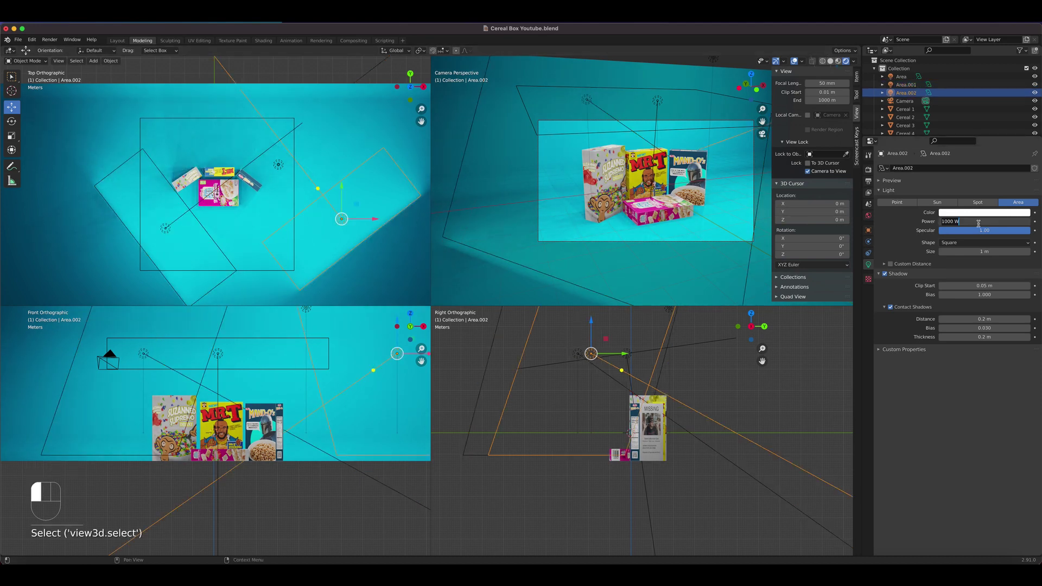
type("700")
key("Return")
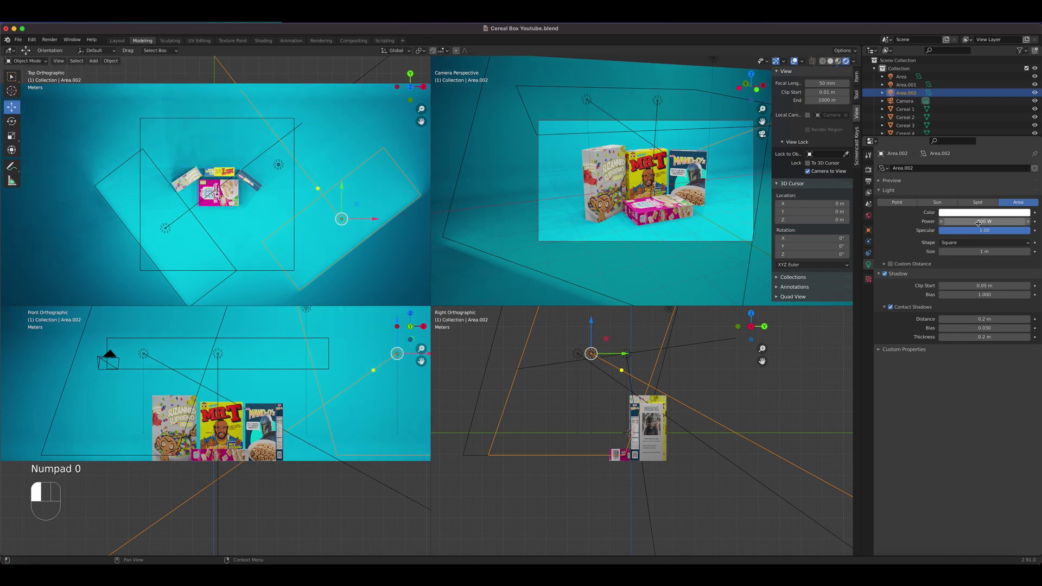
Render another still image to check the adjusted lights, and select the point light above the scene
left_click(49, 39)
left_click(67, 50)
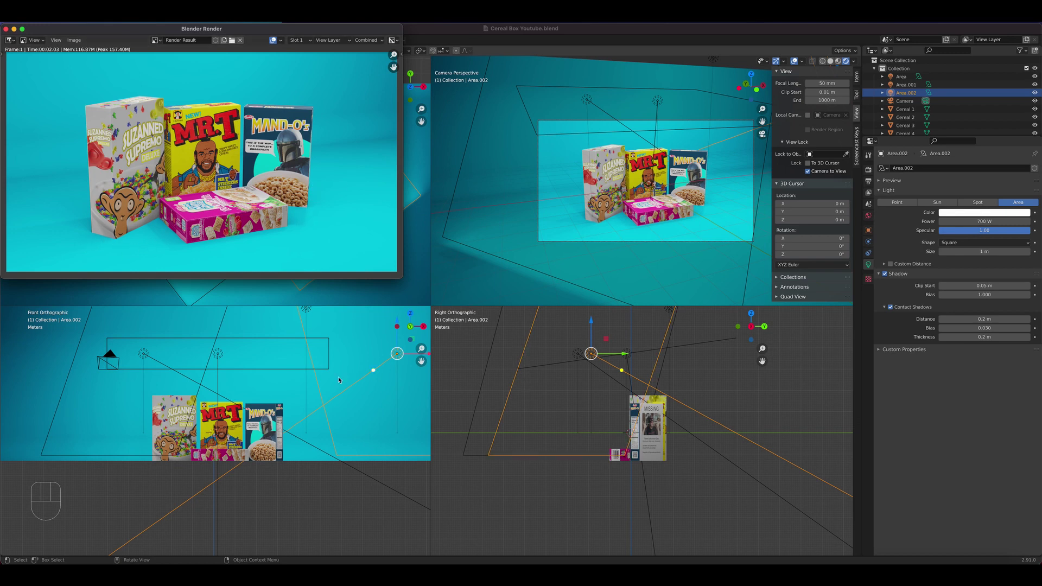
left_click(308, 307)
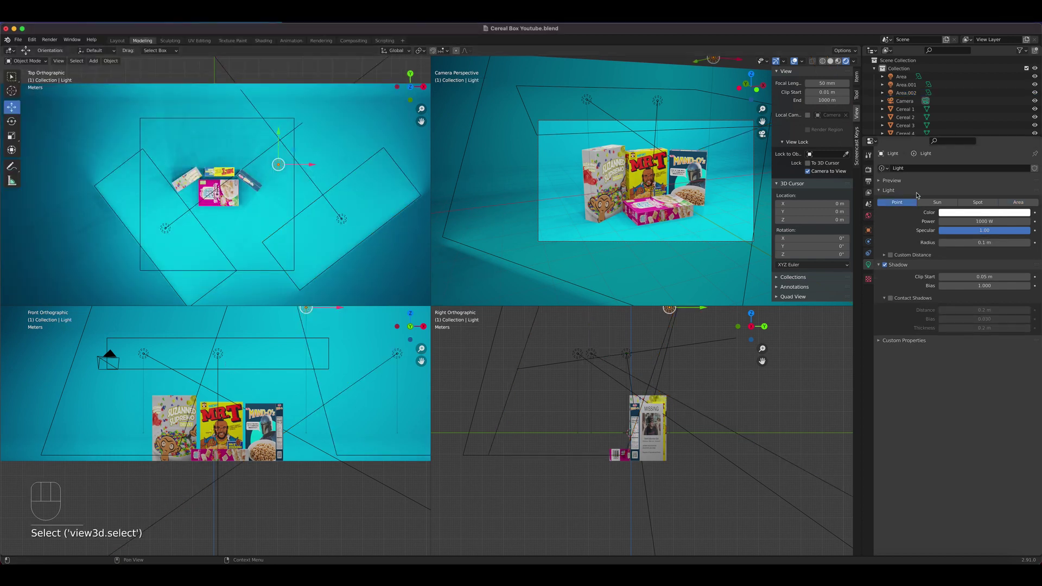
Hide the point light in the viewport and render a still to compare the lighting
scroll(987, 112, "down", 2)
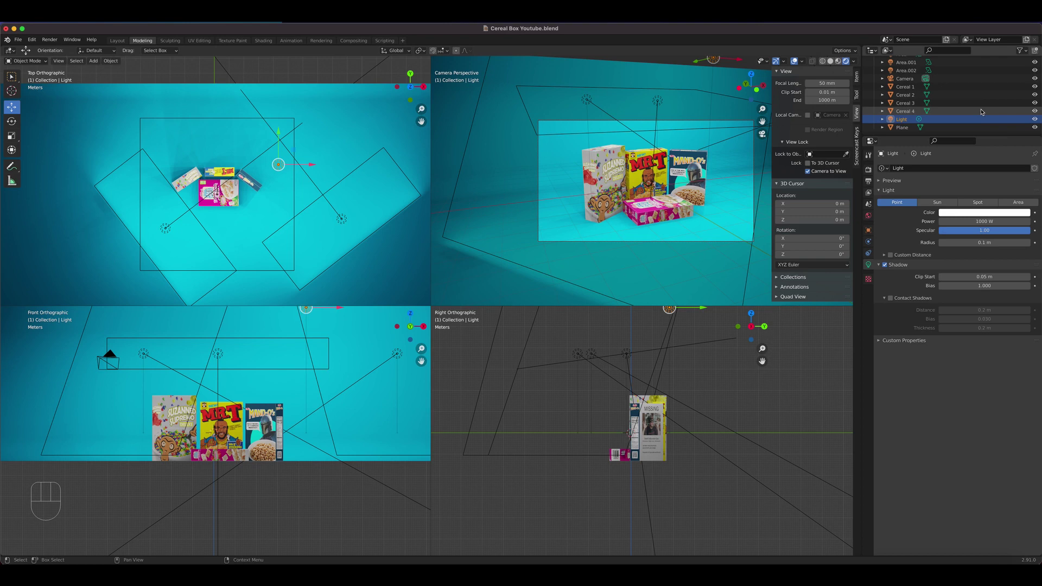
left_click(1034, 120)
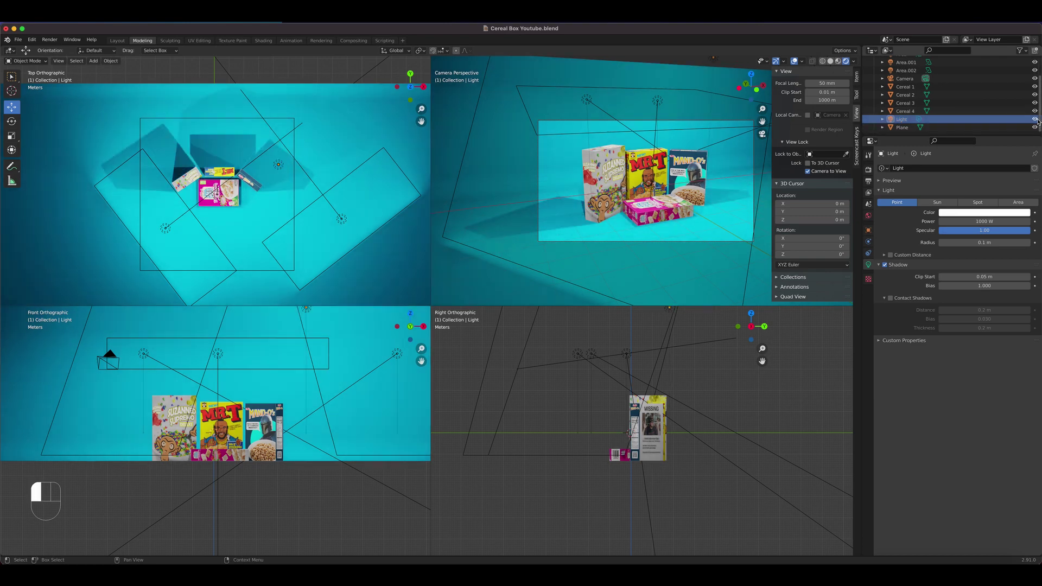
left_click(1035, 120)
left_click(1034, 119)
left_click(1035, 119)
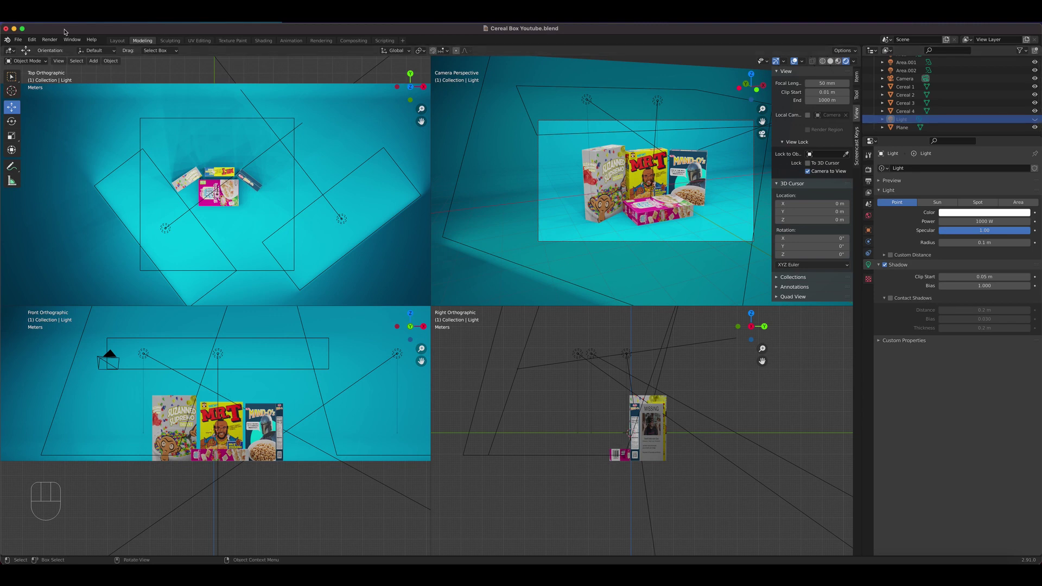
left_click(49, 39)
left_click(58, 49)
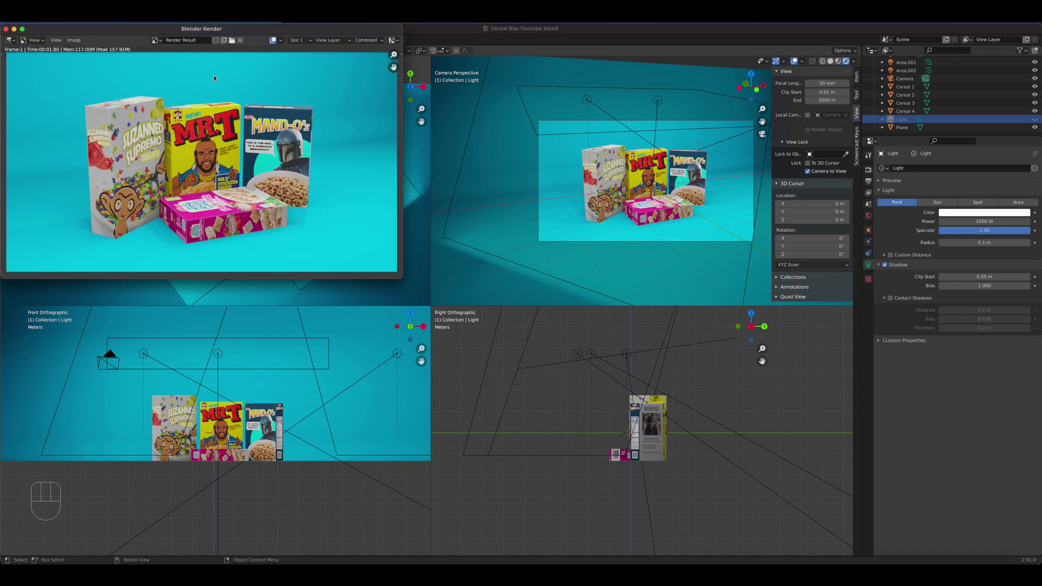
Show the render visibility toggles in the outliner to exclude the point light from rendering, and render the still again
left_click(1022, 51)
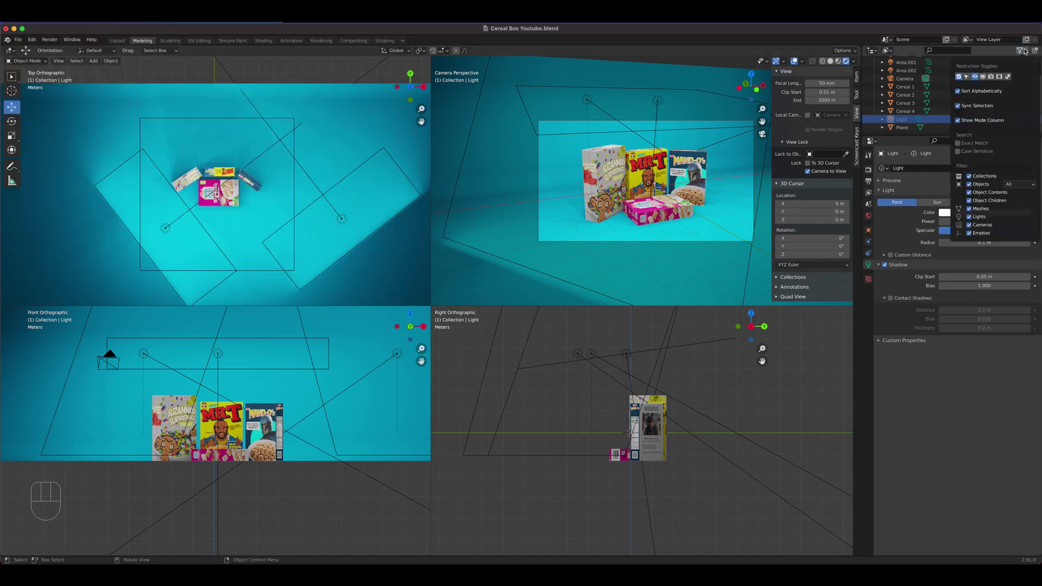
left_click(1024, 51)
left_click(990, 76)
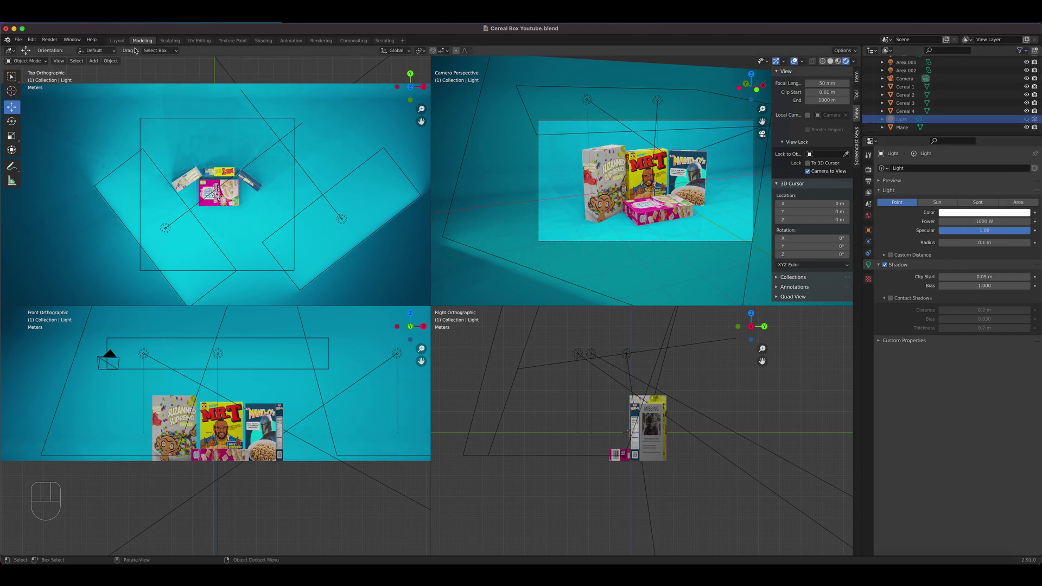
left_click(49, 40)
left_click(49, 48)
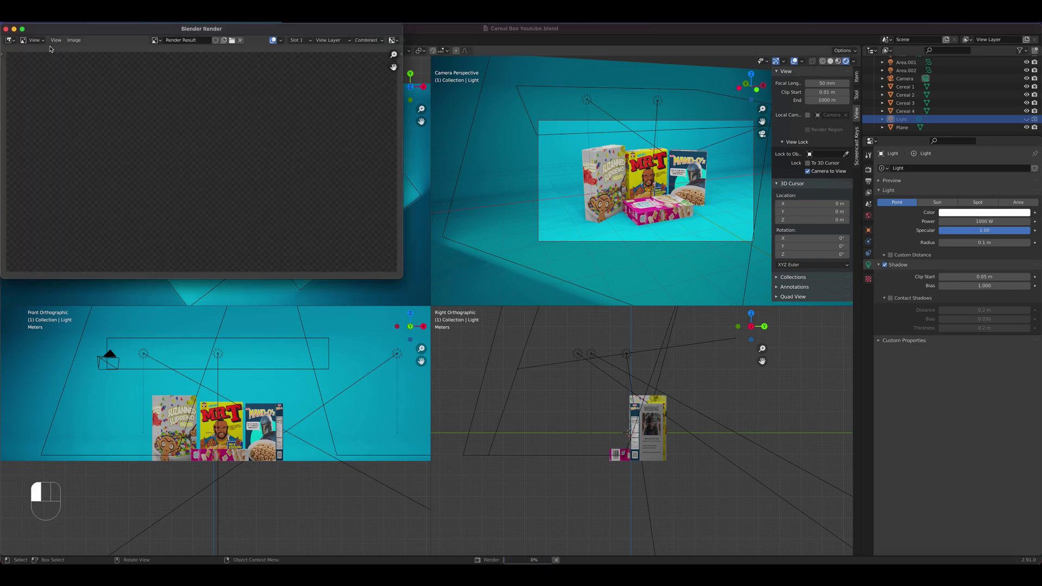
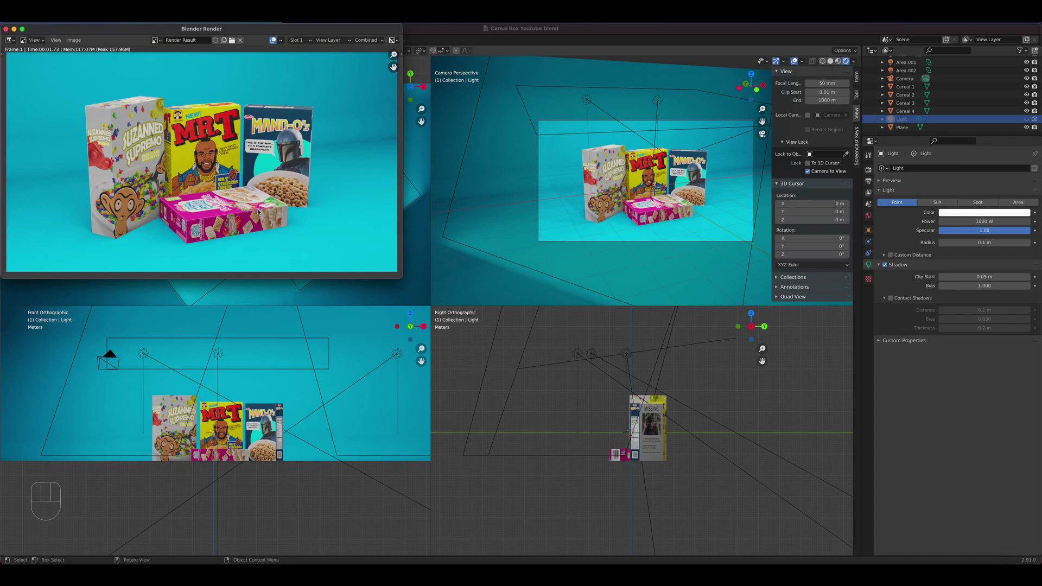
Orbit the camera to the boxes' positive X side and move the 800 W area light about -4.74 m in X and 5.1 m in Y
middle_click_drag(674, 198, 630, 196)
middle_click_drag(642, 196, 649, 198, "shift")
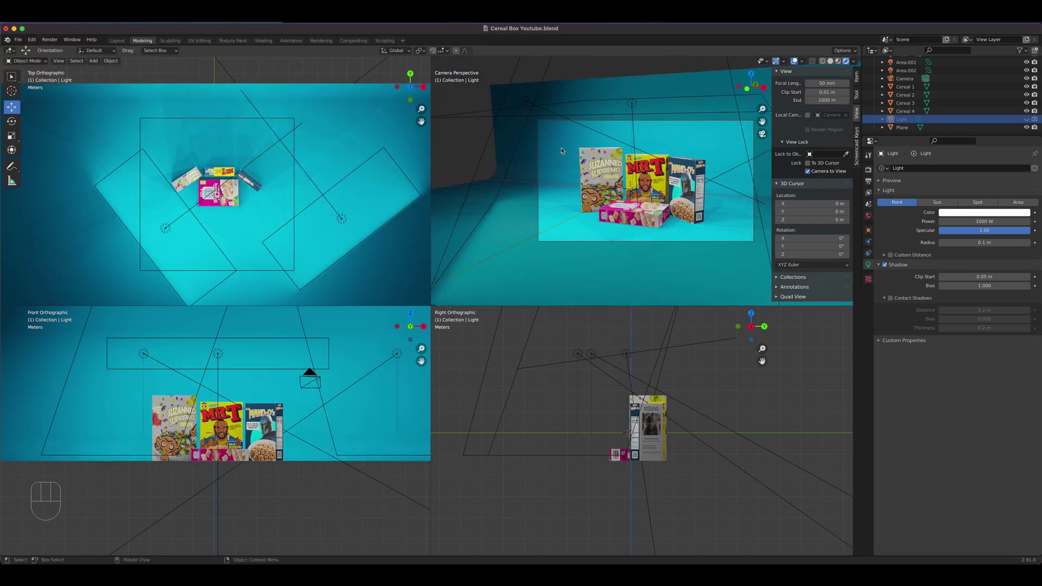
left_click(264, 163)
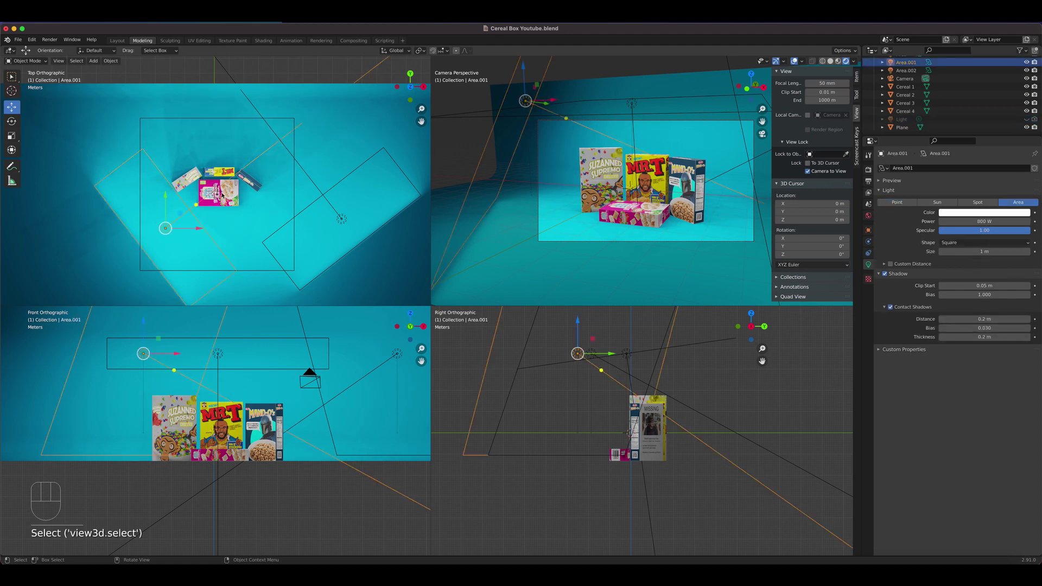
key("g")
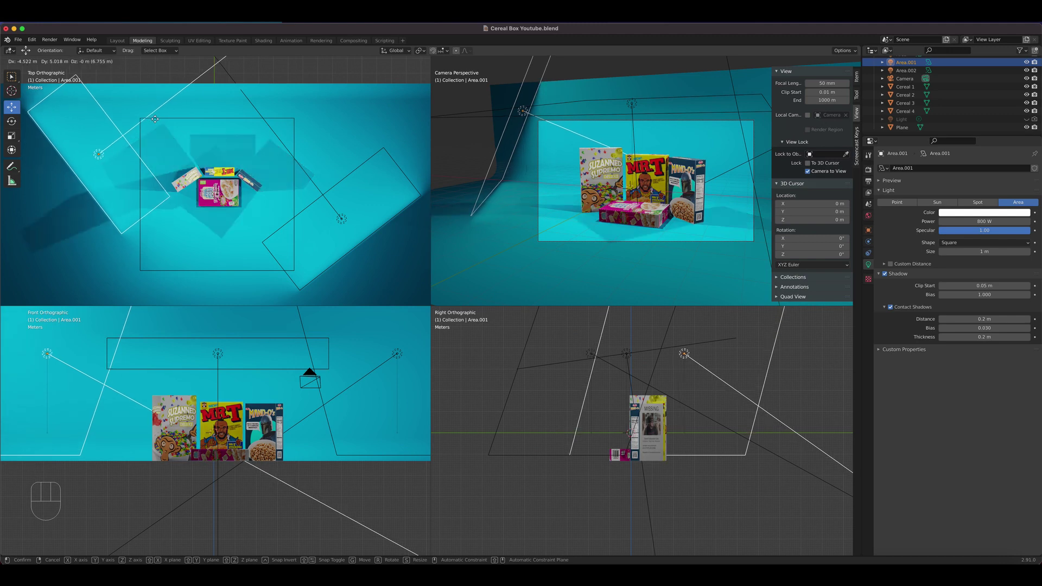
left_click(152, 118)
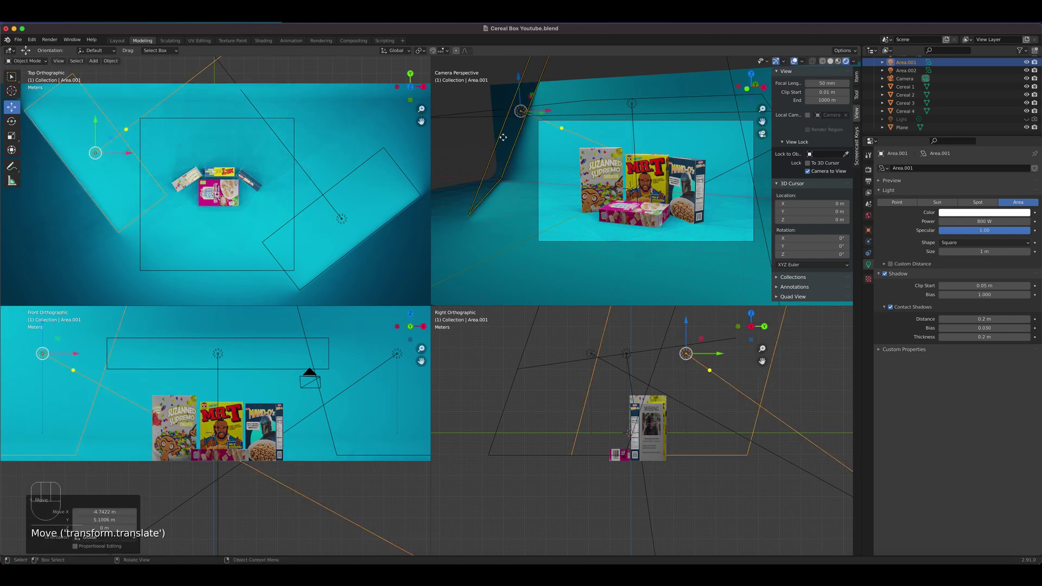
Rotate the flat pink cereal box in front by about -12.5° in the top view
left_click(630, 212)
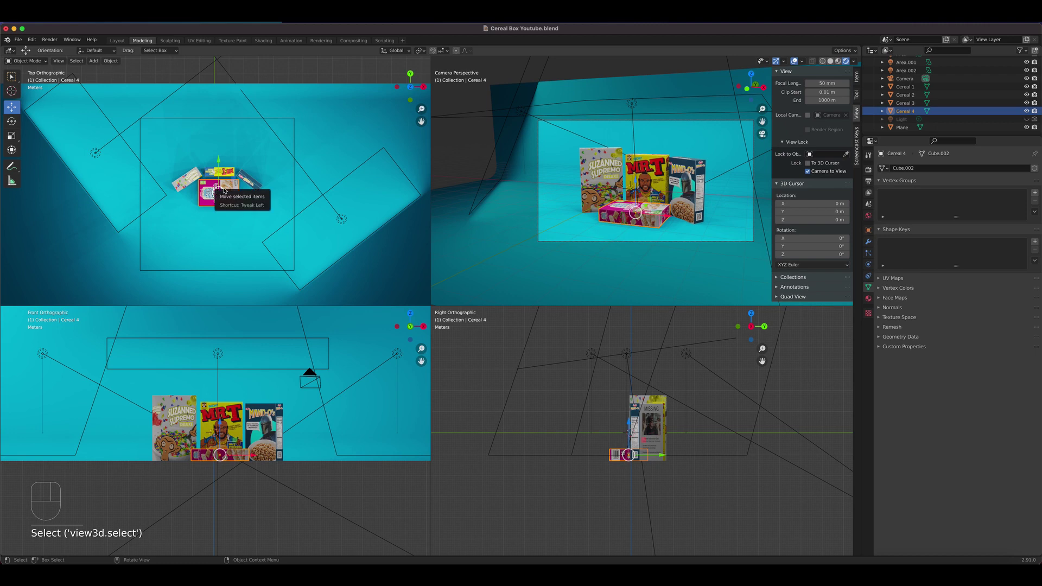
key("r")
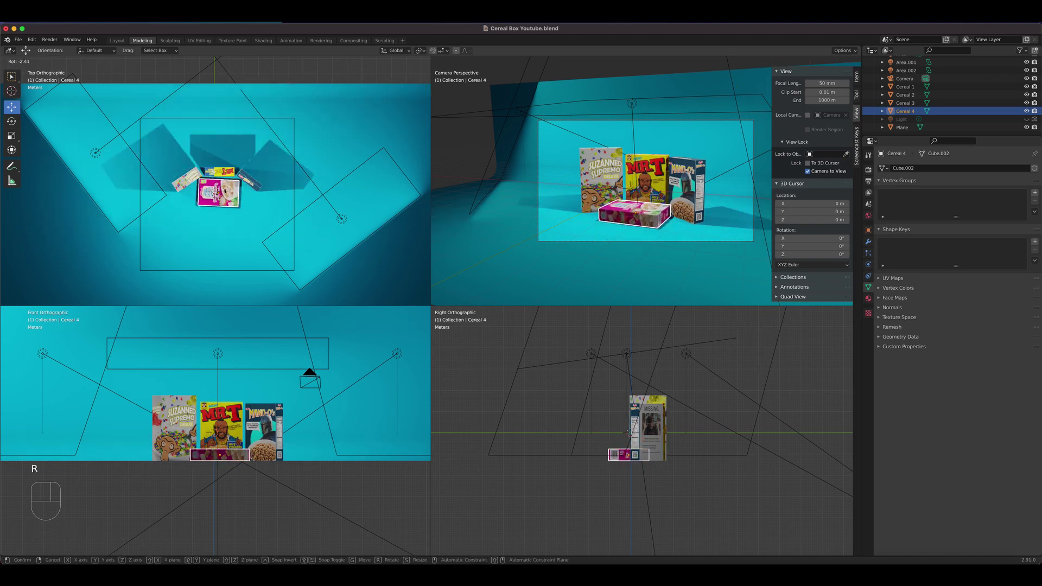
left_click(224, 191)
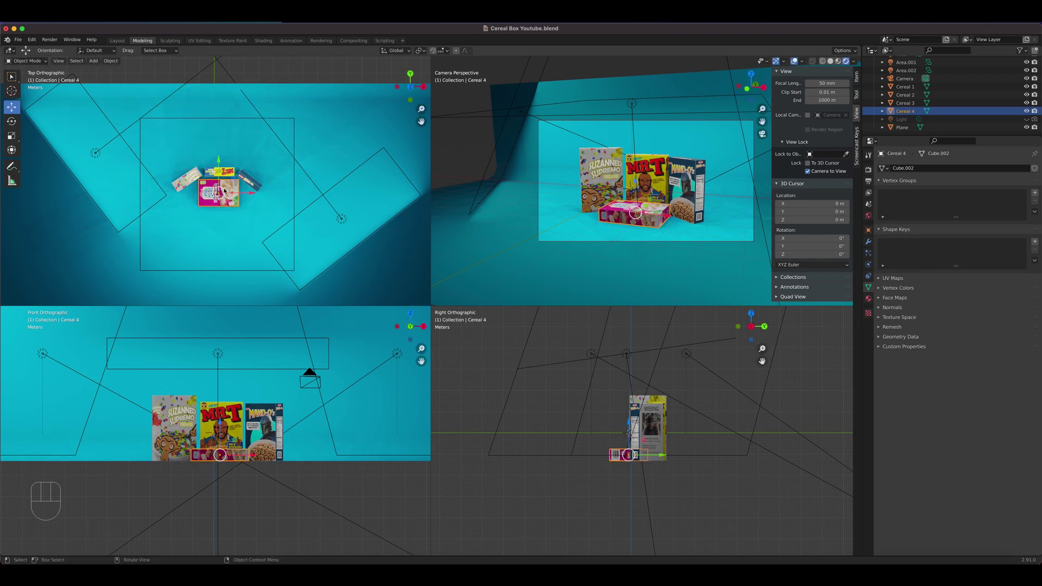
key("r")
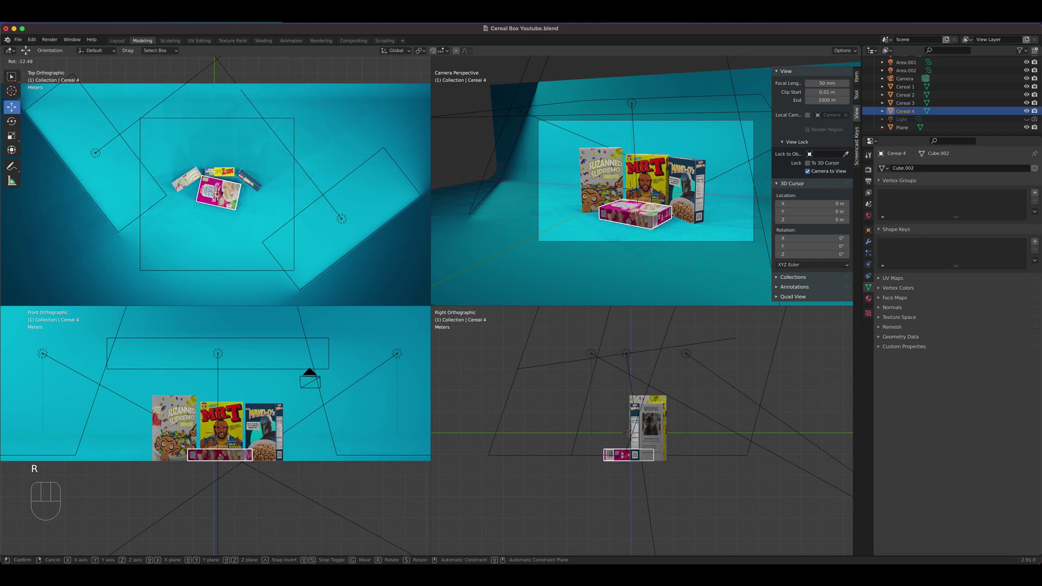
left_click(220, 188)
Move the flat pink cereal box about 0.02 m in X and -0.1 m in Y, away from the standing boxes
scroll(221, 193, "up", 5)
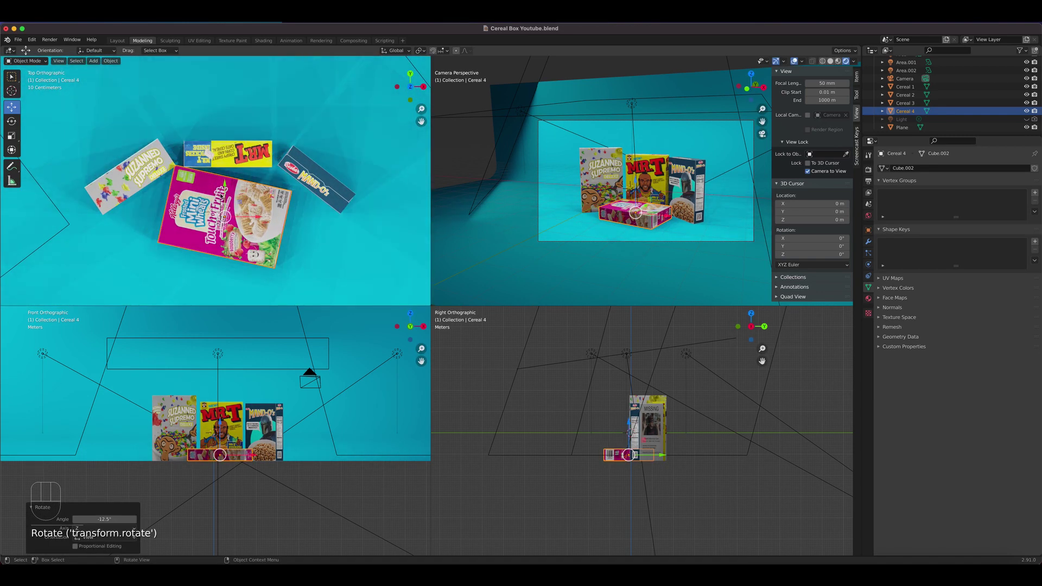
scroll(220, 197, "down", 3)
scroll(221, 196, "up", 3)
key("g")
left_click(222, 201)
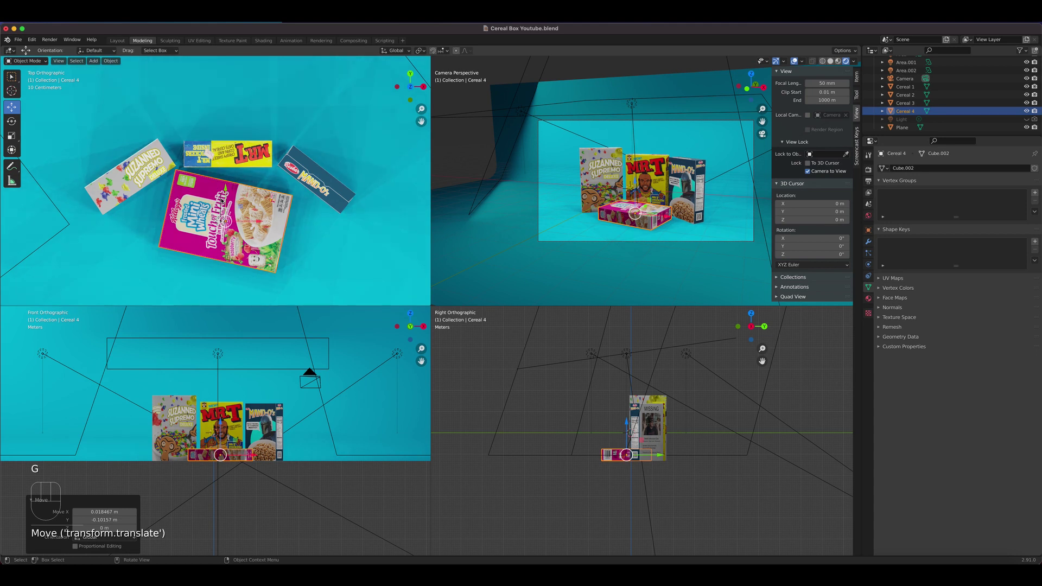
Render the still from the new camera angle and choose JPEG as the file format for saving it
left_click(49, 39)
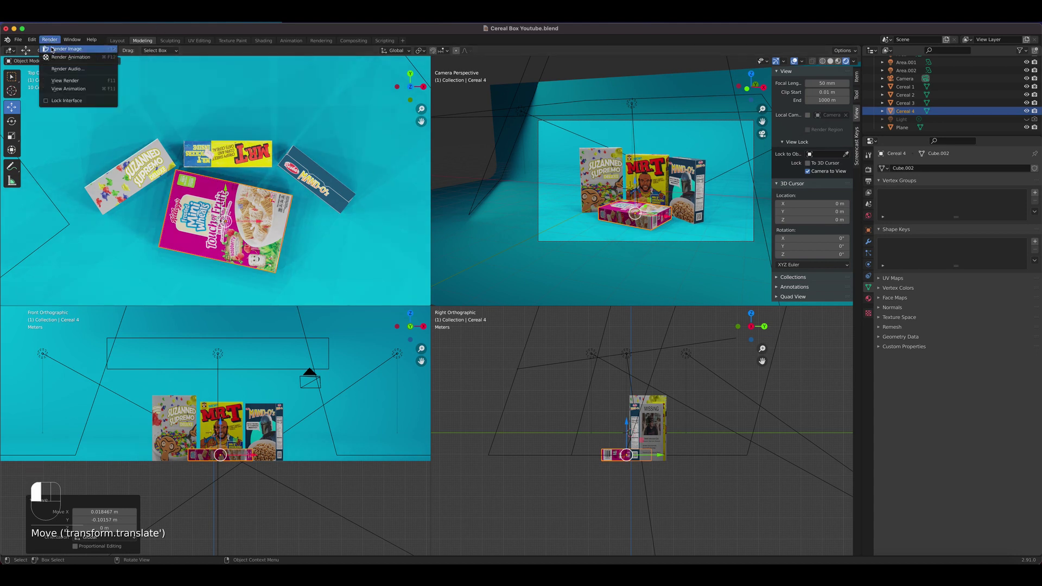
left_click(65, 49)
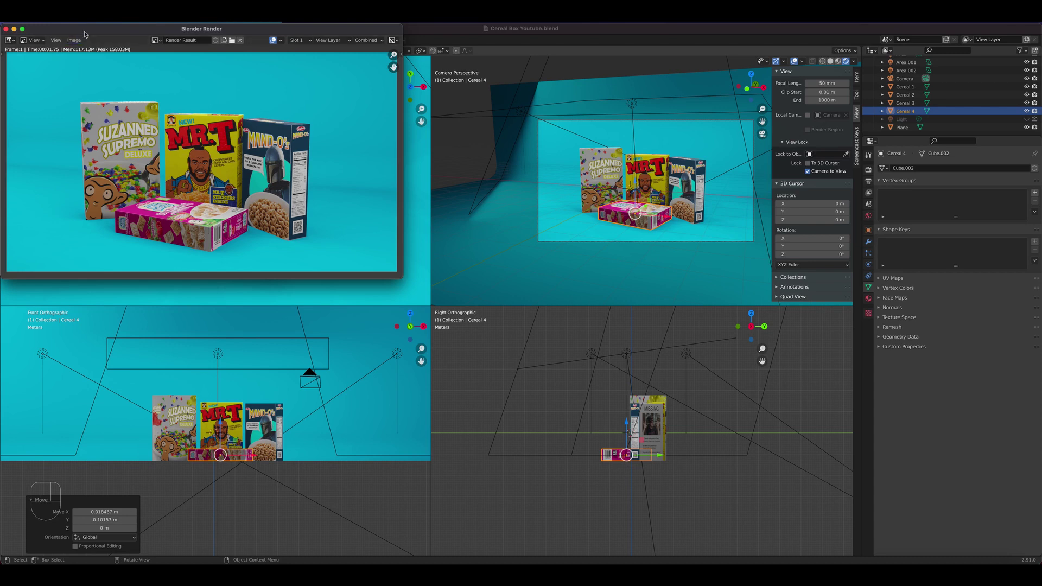
left_click(73, 40)
left_click(111, 106)
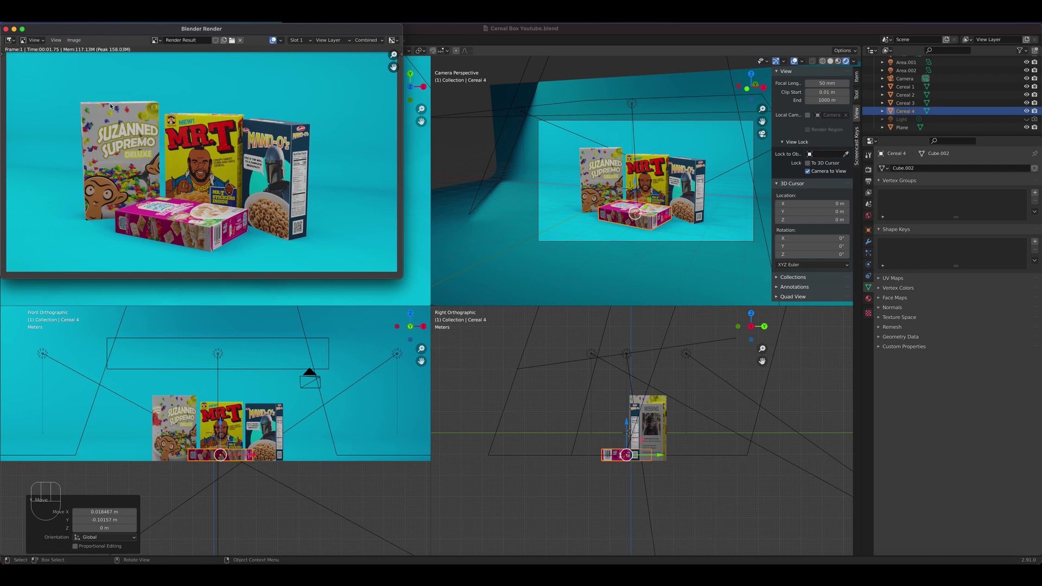
left_click(398, 61)
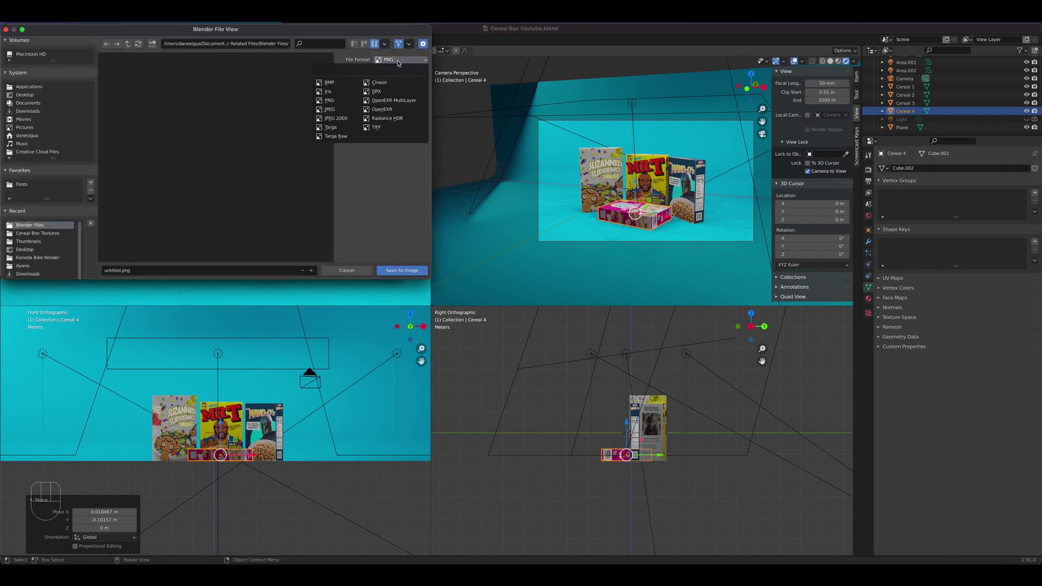
left_click(328, 109)
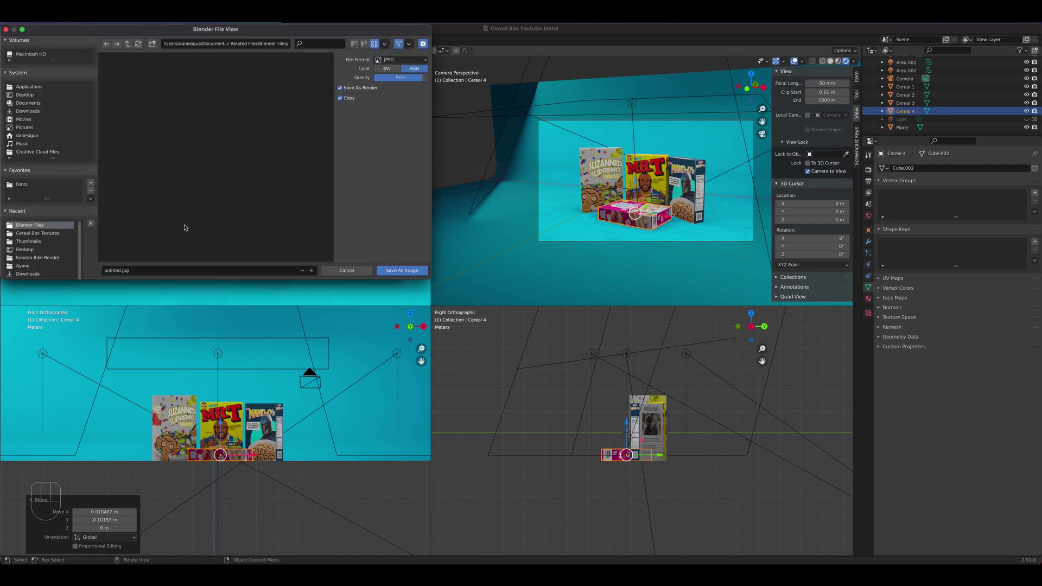
Save the rendered image to the Desktop as Cereal.jpg with a raised JPEG quality
left_click(25, 94)
left_click(145, 270)
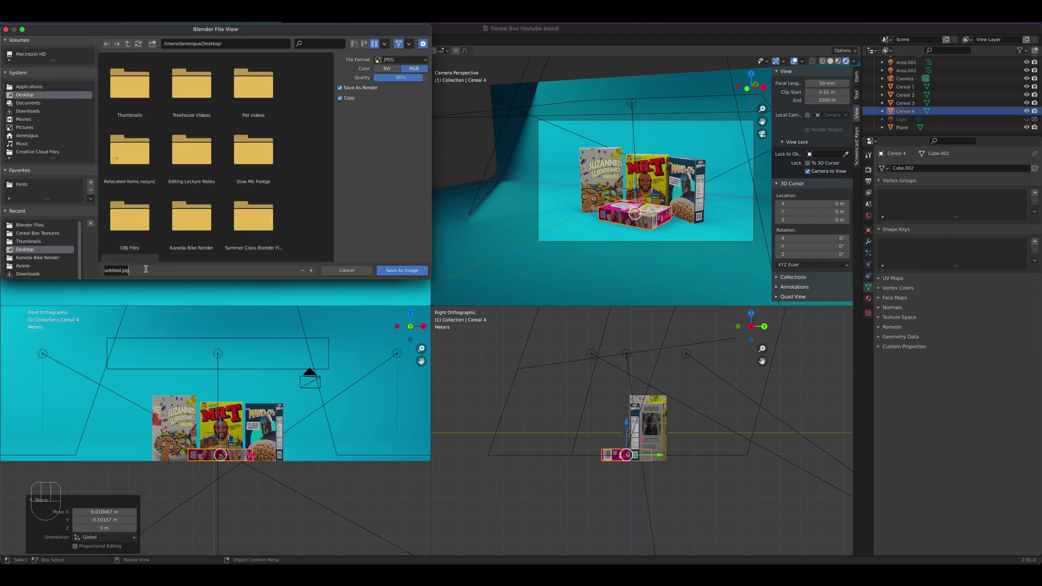
type("Cereal")
key("Return")
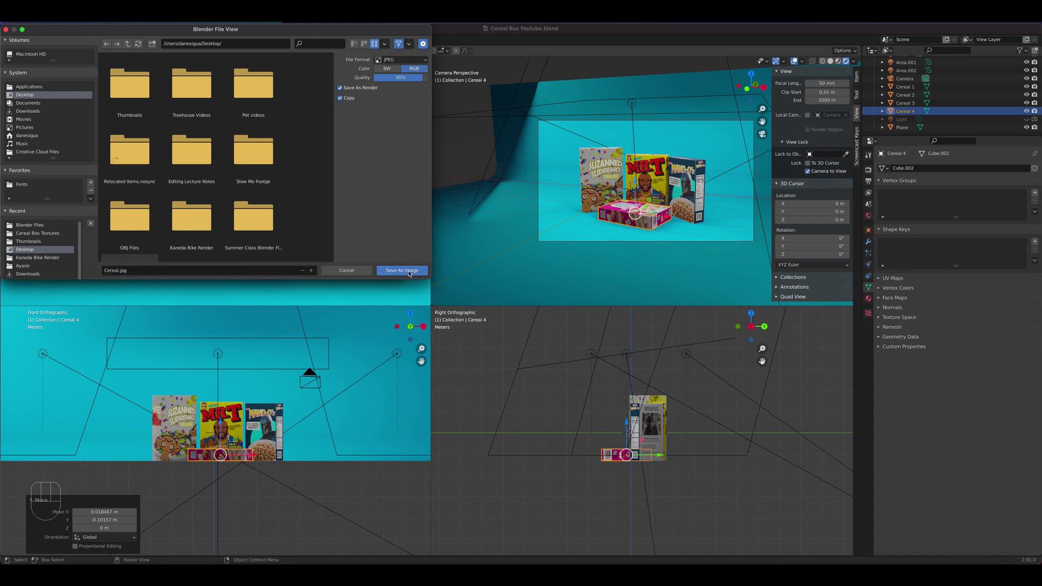
left_click_drag(412, 78, 426, 77)
left_click(404, 270)
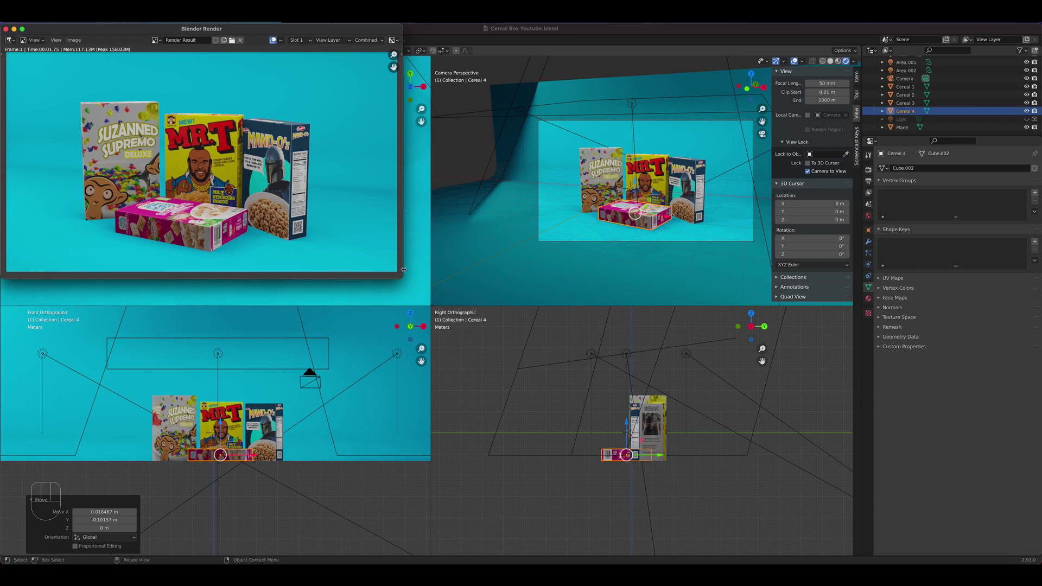